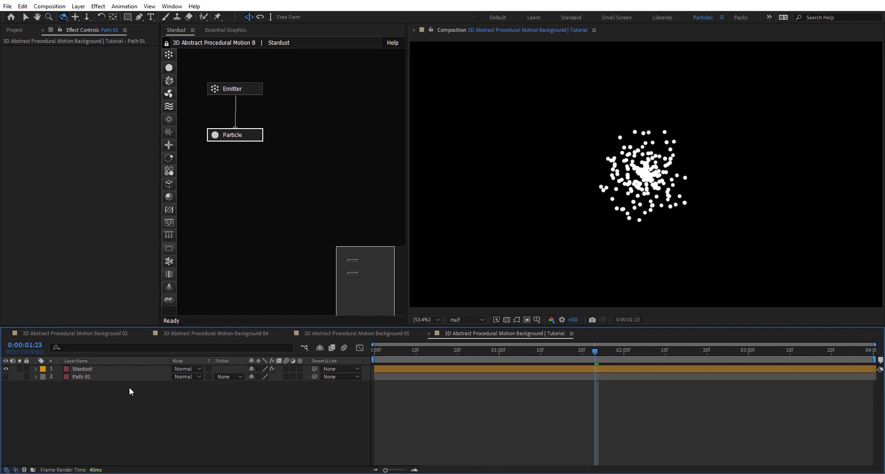
- Inspect the two circular masks on the Path 01 layer by isolating it and revealing its mask paths
{"action": "left_click", "coordinate": [112, 368]}
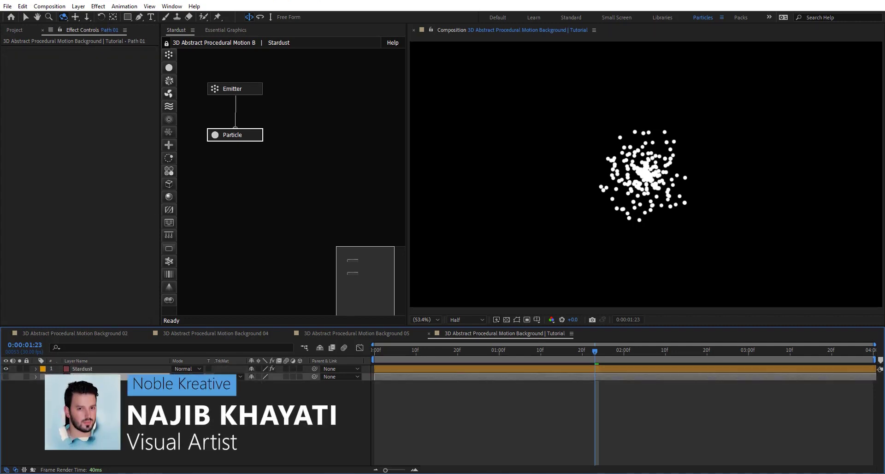
{"action": "left_click", "coordinate": [5, 376]}
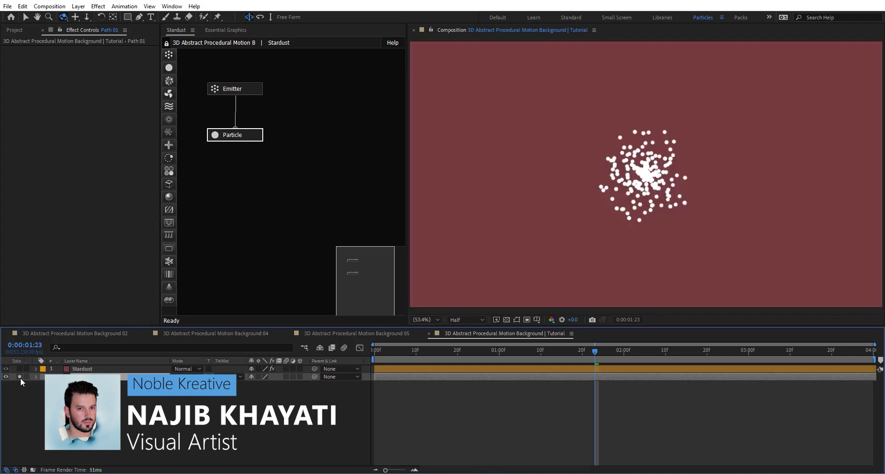
{"action": "left_click", "coordinate": [19, 377]}
{"action": "key", "text": "m"}
{"action": "left_click", "coordinate": [106, 385]}
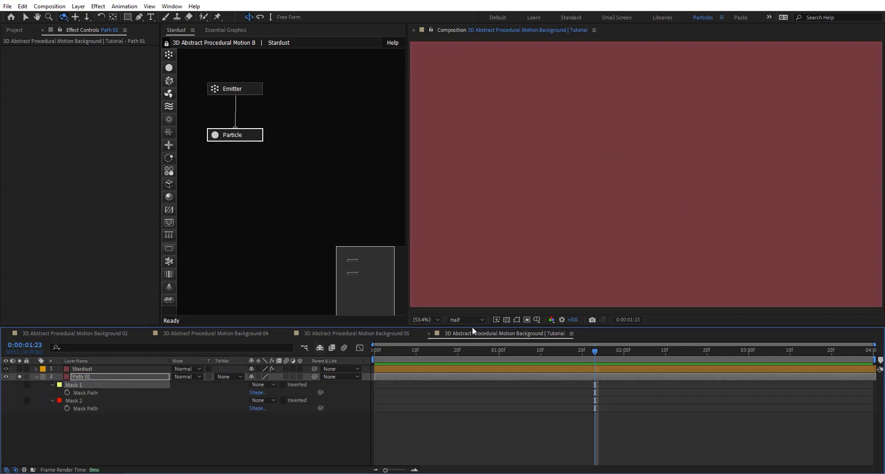
{"action": "scroll", "coordinate": [627, 167], "scroll_direction": "up", "scroll_amount": 3}
{"action": "scroll", "coordinate": [577, 167], "scroll_direction": "down", "scroll_amount": 2}
{"action": "key", "text": "v"}
{"action": "key", "text": "period"}
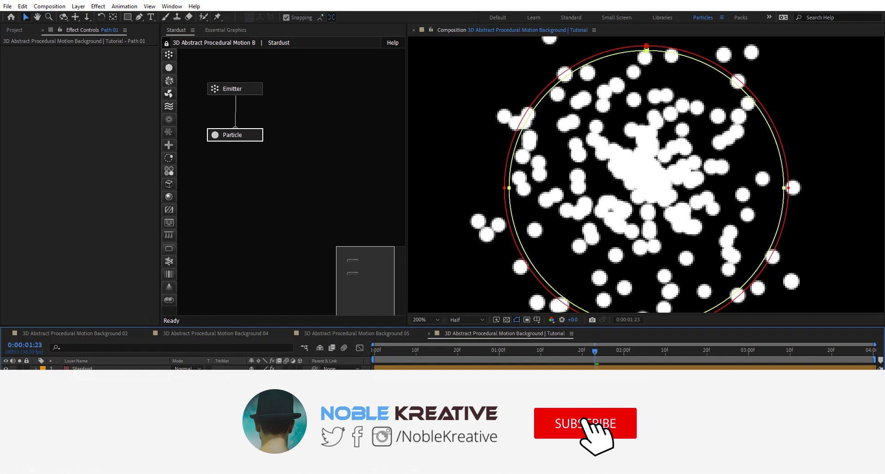
- On the Stardust layer, set the Emitter node's Emitting mode to Once
{"action": "left_click", "coordinate": [74, 369]}
{"action": "key", "text": "shift+slash"}
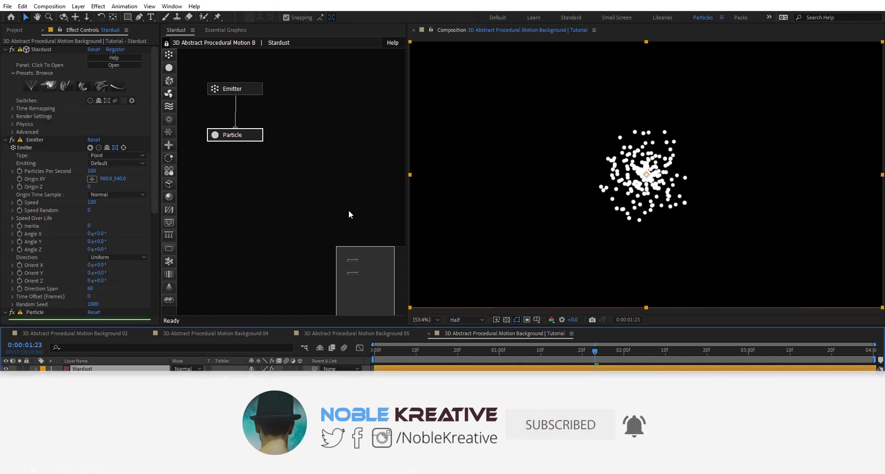
{"action": "left_click", "coordinate": [248, 89]}
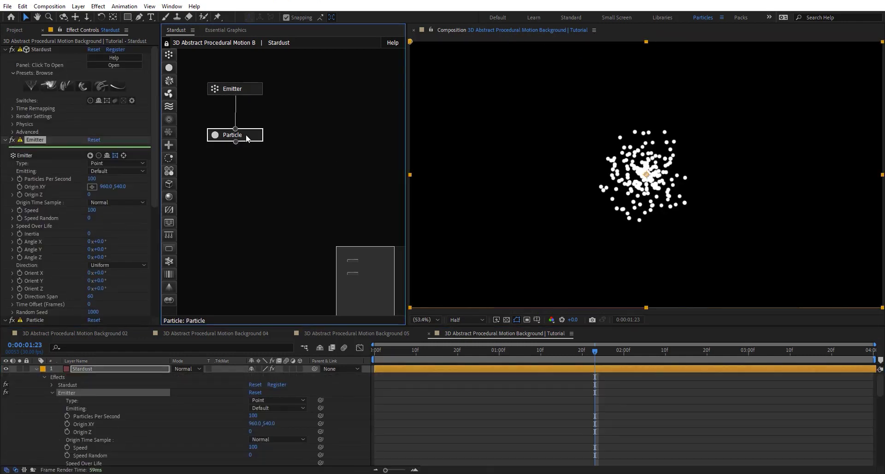
{"action": "left_click", "coordinate": [246, 135]}
{"action": "left_click", "coordinate": [246, 89]}
{"action": "left_click", "coordinate": [102, 148]}
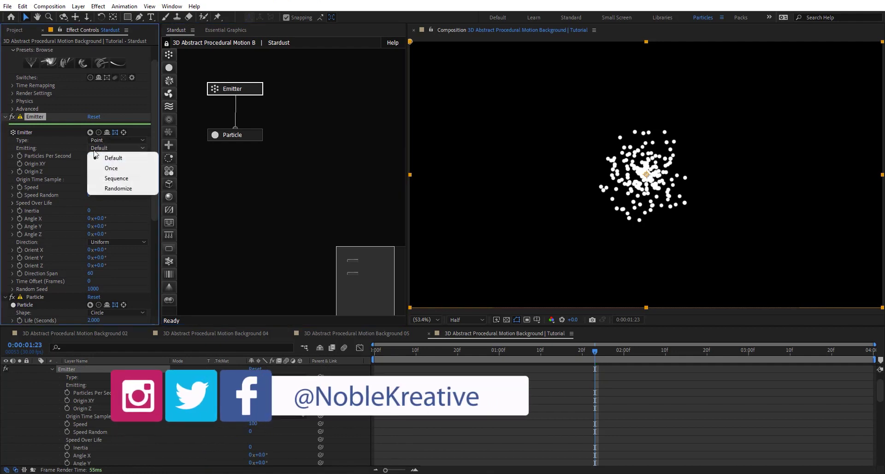
{"action": "left_click", "coordinate": [111, 168]}
- Set the emitter's Particles Per Second to 1 and its Speed to 0
{"action": "left_click", "coordinate": [91, 156]}
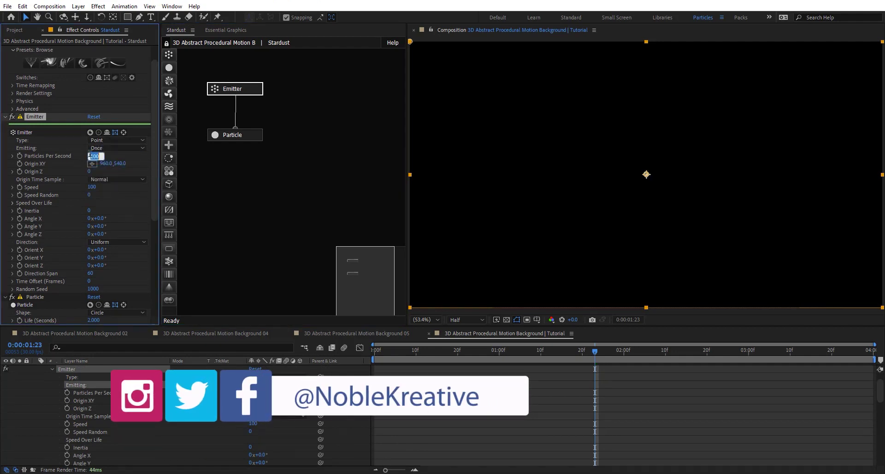
{"action": "type", "text": "1"}
{"action": "key", "text": "Return"}
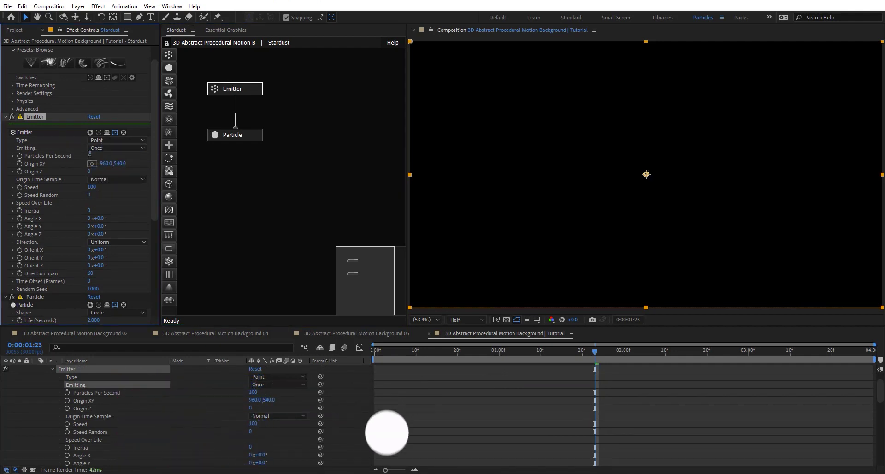
{"action": "left_click", "coordinate": [92, 187]}
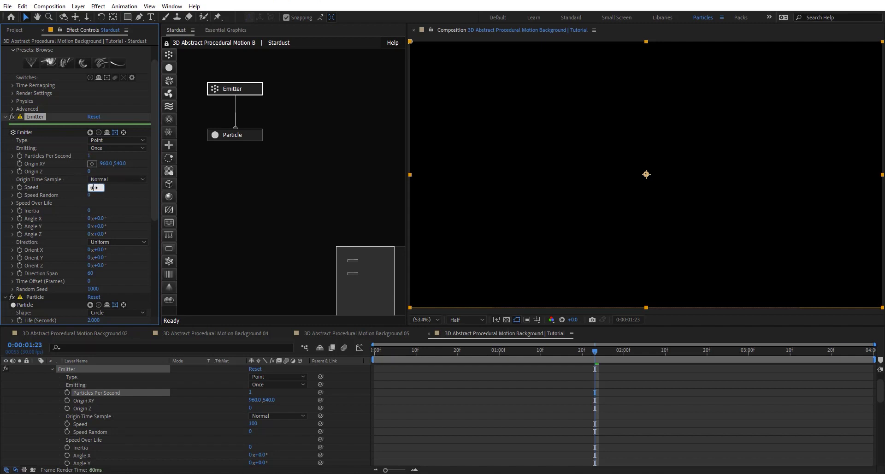
{"action": "type", "text": "0"}
{"action": "key", "text": "Return"}
- Set the Particle node's Life to 20 seconds
{"action": "left_click", "coordinate": [236, 136]}
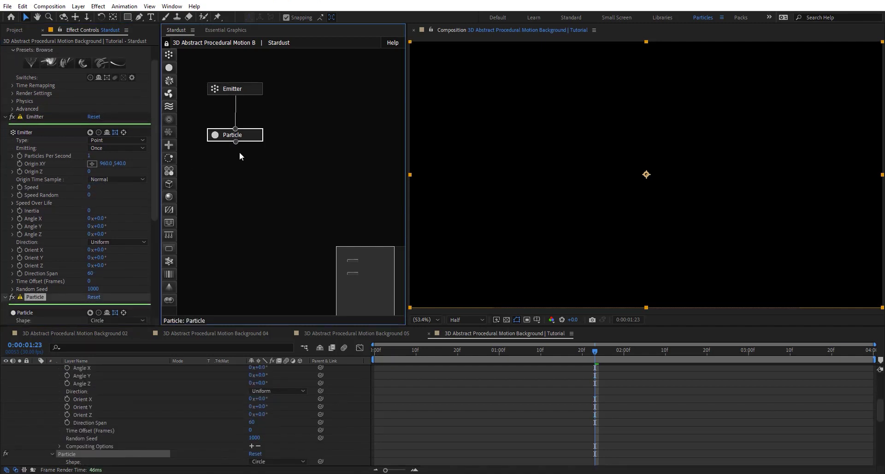
{"action": "scroll", "coordinate": [33, 231], "scroll_direction": "down", "scroll_amount": 3}
{"action": "scroll", "coordinate": [44, 247], "scroll_direction": "down", "scroll_amount": 2}
{"action": "left_click", "coordinate": [93, 245]}
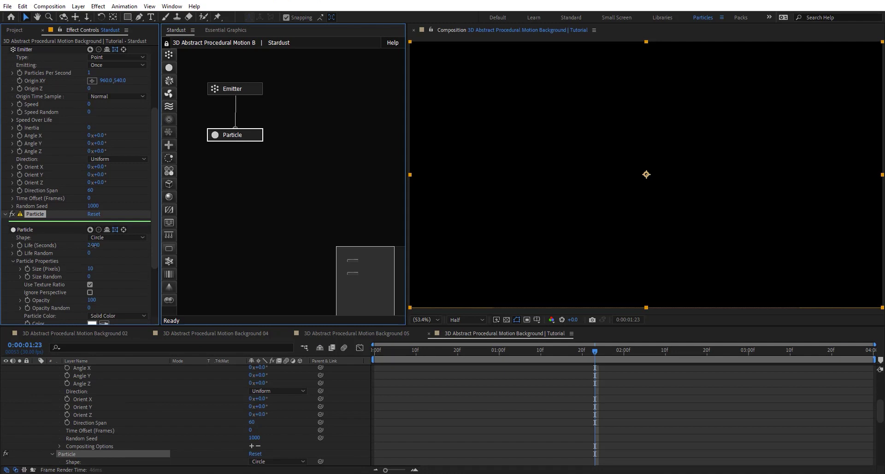
{"action": "type", "text": "20"}
{"action": "key", "text": "Return"}
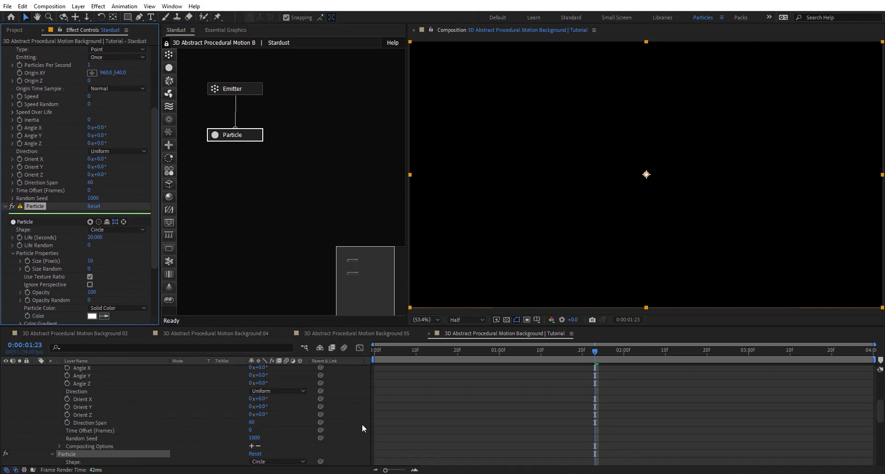
- Hide the layer controls in the composition view and set the particle size to 5 pixels
{"action": "key", "text": "ctrl+shift+h"}
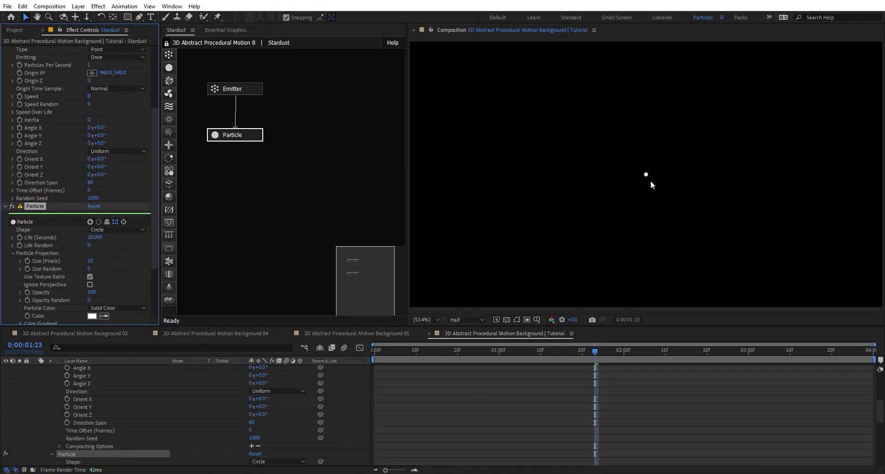
{"action": "left_click", "coordinate": [91, 261]}
{"action": "type", "text": "5"}
{"action": "key", "text": "Return"}
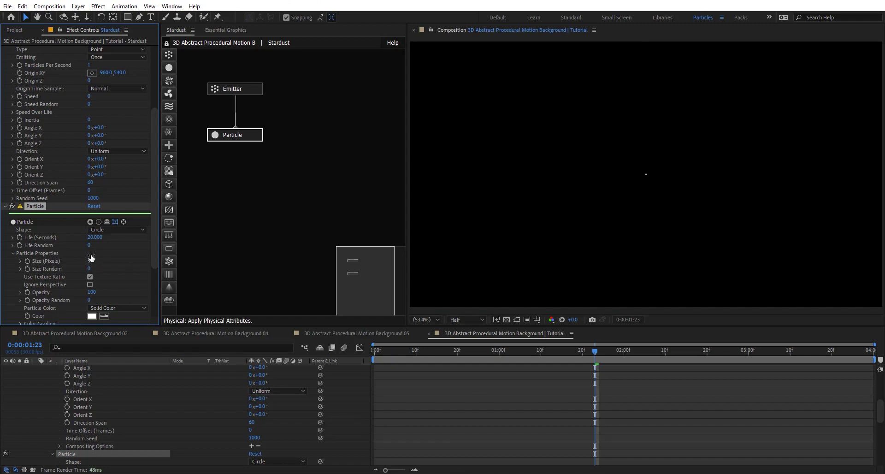
- Add a Model node and a Material node, chaining them beneath the Particle node
{"action": "left_click", "coordinate": [168, 183]}
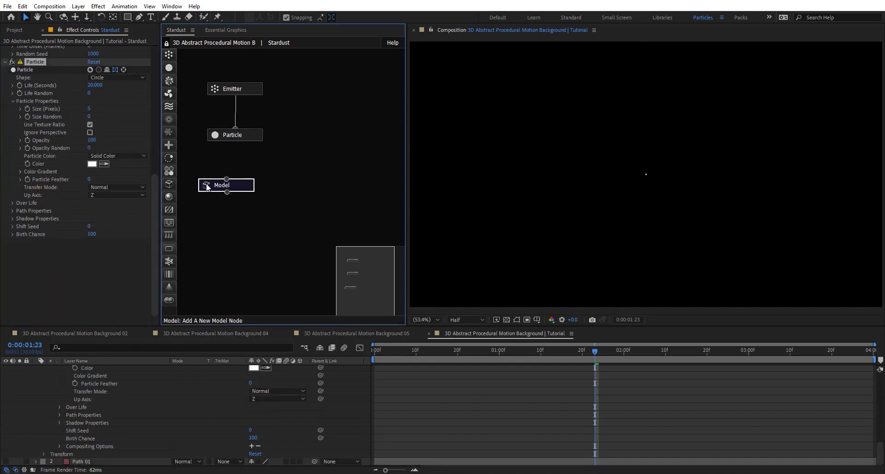
{"action": "left_click_drag", "start_coordinate": [169, 198], "coordinate": [231, 205]}
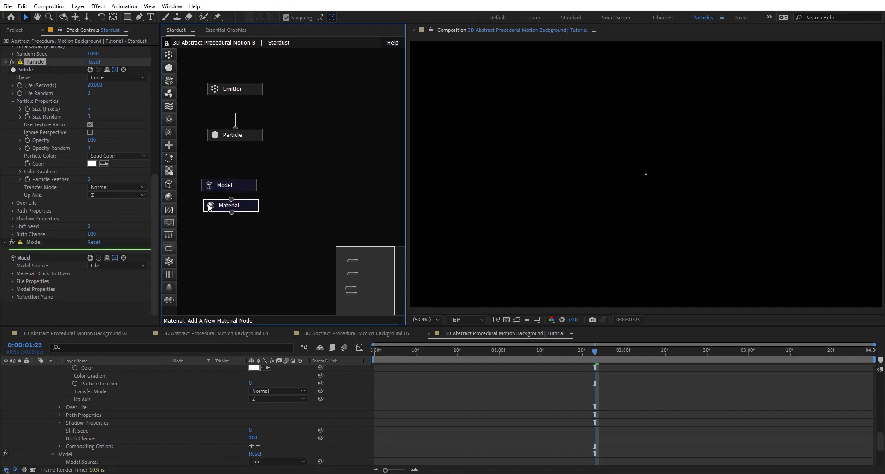
{"action": "left_click", "coordinate": [230, 184]}
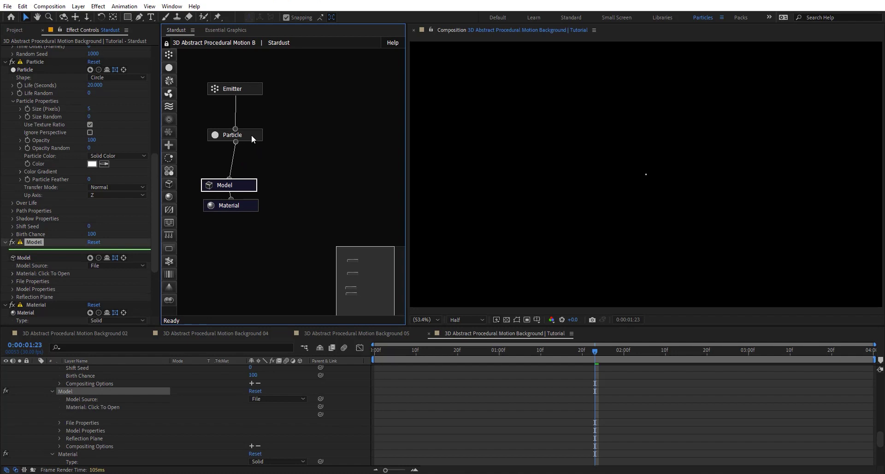
- Change the Particle node's shape from a circle to the 3D model option
{"action": "left_click", "coordinate": [221, 137]}
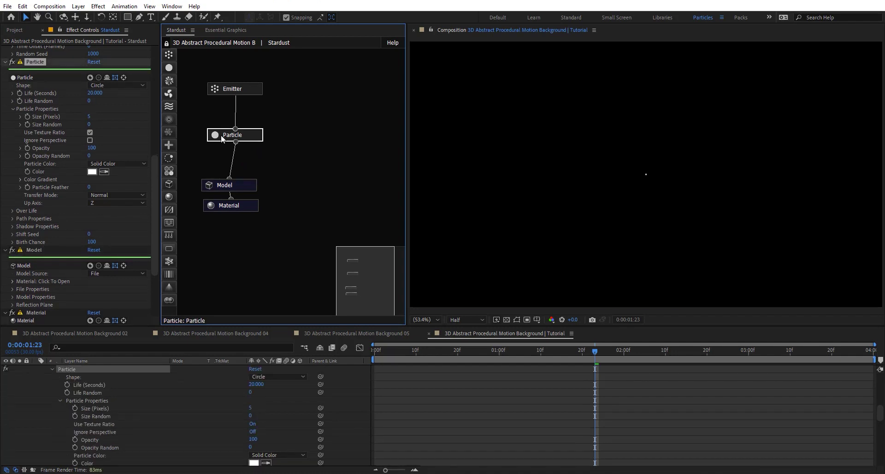
{"action": "left_click", "coordinate": [132, 84]}
{"action": "left_click", "coordinate": [127, 146]}
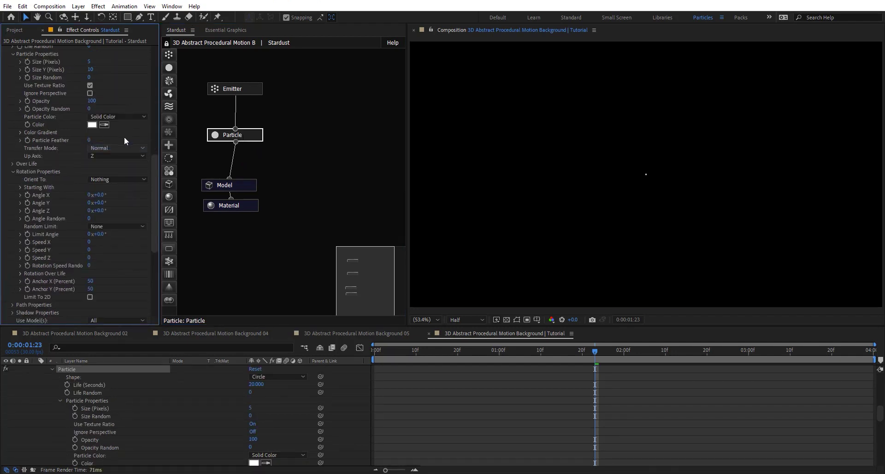
- Set the Model node's source to Text / Mask and use Path 01 as the extrude layer
{"action": "left_click", "coordinate": [241, 187]}
{"action": "scroll", "coordinate": [44, 230], "scroll_direction": "down", "scroll_amount": 4}
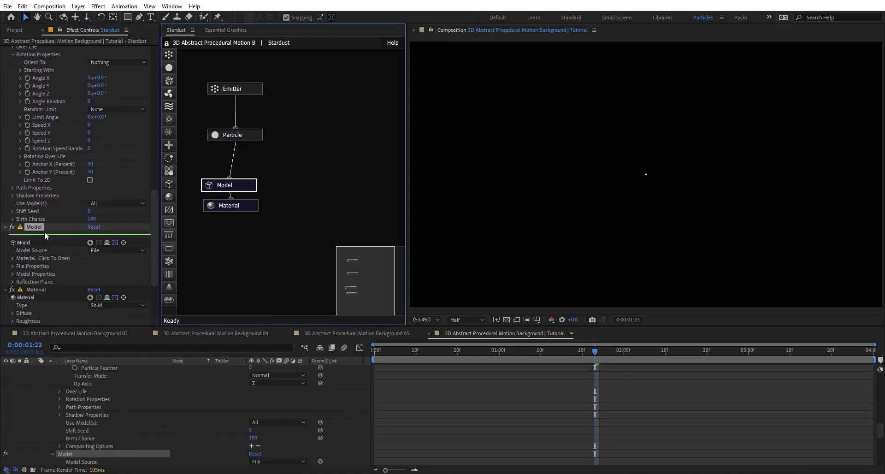
{"action": "left_click", "coordinate": [98, 229]}
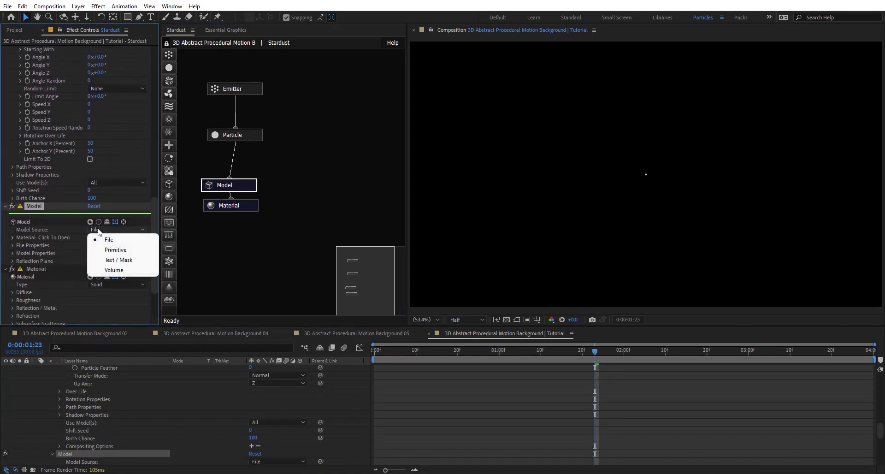
{"action": "left_click", "coordinate": [123, 261]}
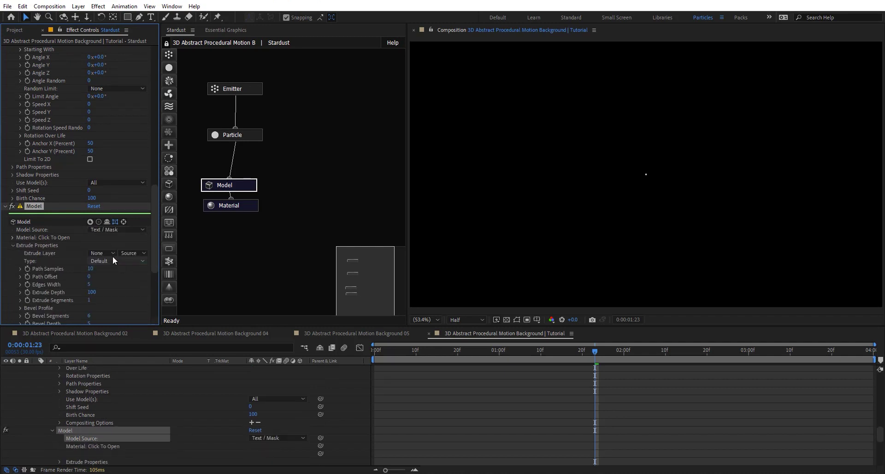
{"action": "left_click", "coordinate": [114, 253]}
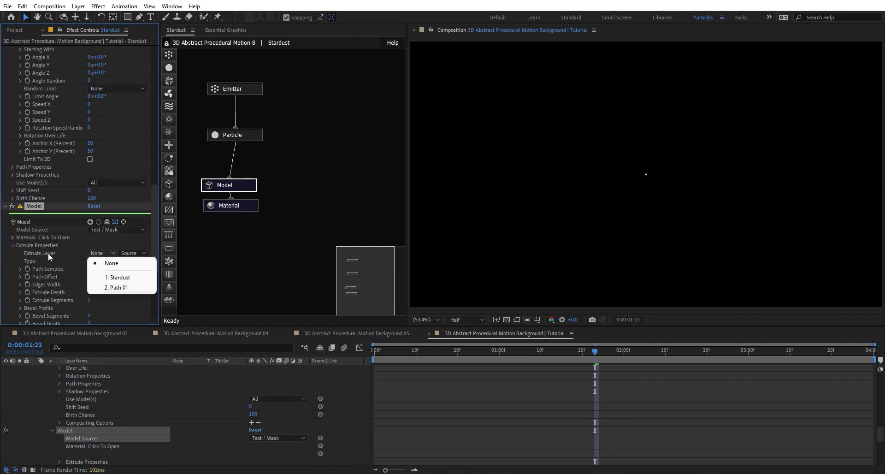
{"action": "left_click", "coordinate": [122, 287]}
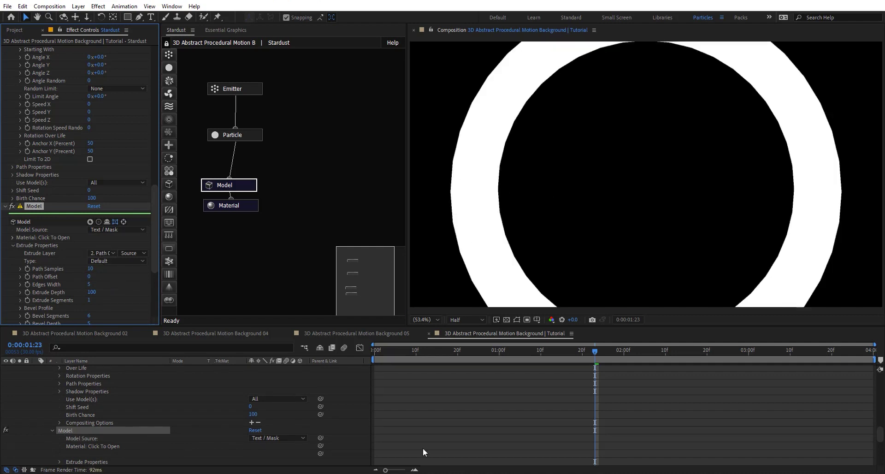
- Add a 50 mm two-node camera and dolly it back in the Camera 1 view until the whole ring is framed
{"action": "key", "text": "ctrl+alt+shift+c"}
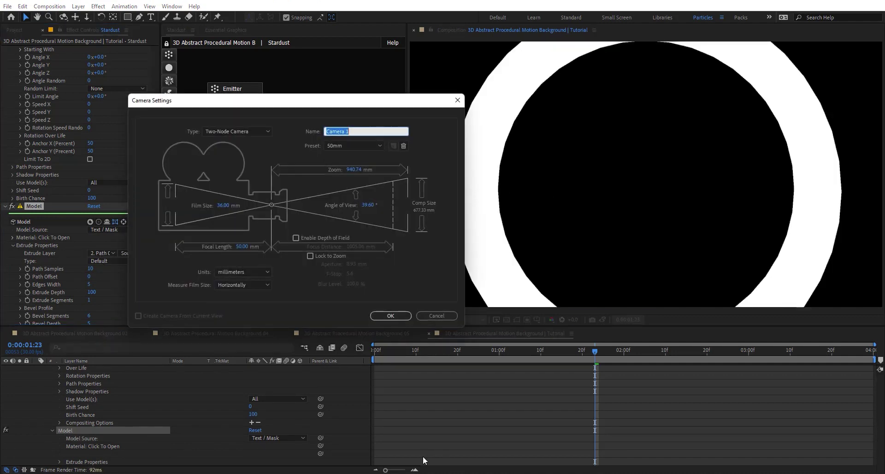
{"action": "key", "text": "Return"}
{"action": "left_click", "coordinate": [827, 316]}
{"action": "left_click", "coordinate": [820, 175]}
{"action": "key", "text": "c"}
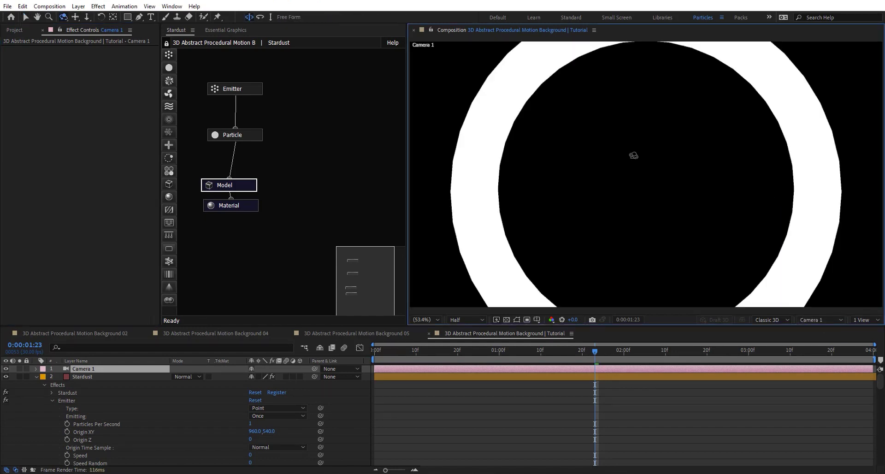
{"action": "scroll", "coordinate": [646, 176], "scroll_direction": "down", "scroll_amount": 10}
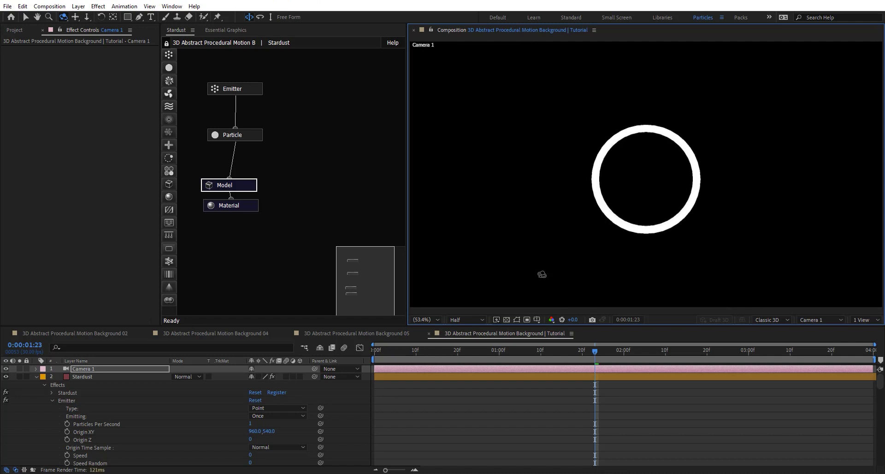
- Collapse the Stardust layer's properties and add a Replica node connected to the Particle node
{"action": "left_click", "coordinate": [37, 377]}
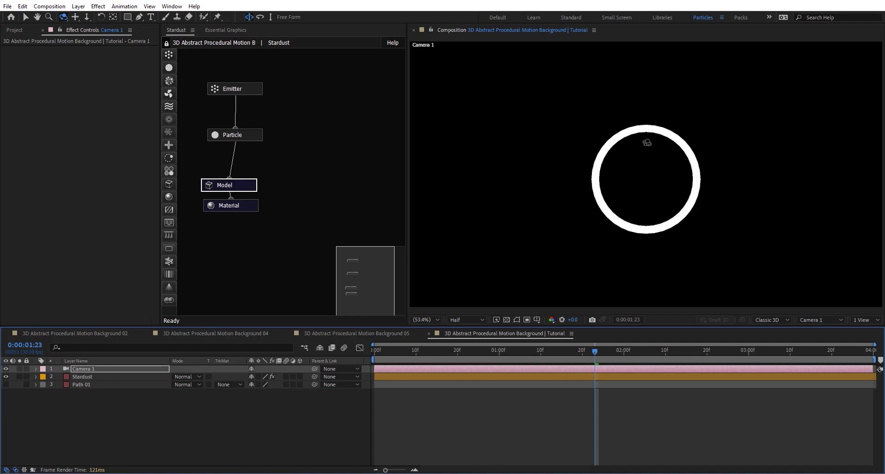
{"action": "left_click_drag", "start_coordinate": [170, 133], "coordinate": [248, 136]}
{"action": "left_click", "coordinate": [336, 182]}
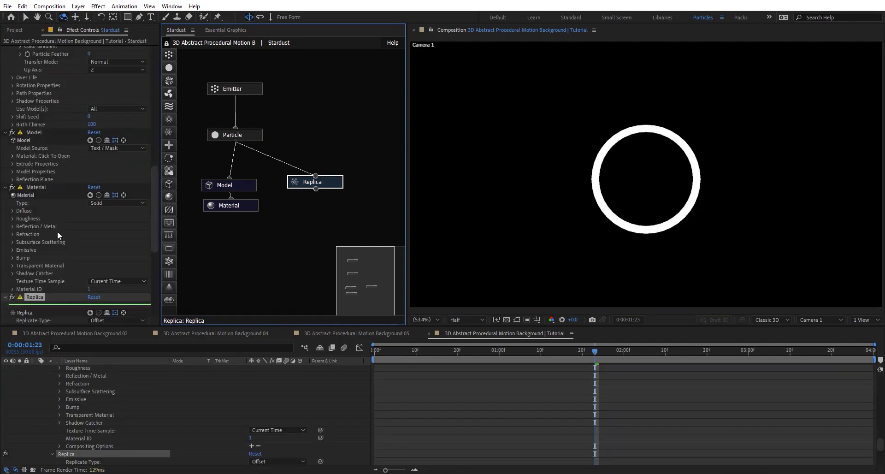
- Set the Replica node's Replicates to 50 and Offset Z to 50, and check the result from the Top view
{"action": "scroll", "coordinate": [57, 231], "scroll_direction": "down", "scroll_amount": 5}
{"action": "left_click", "coordinate": [90, 225]}
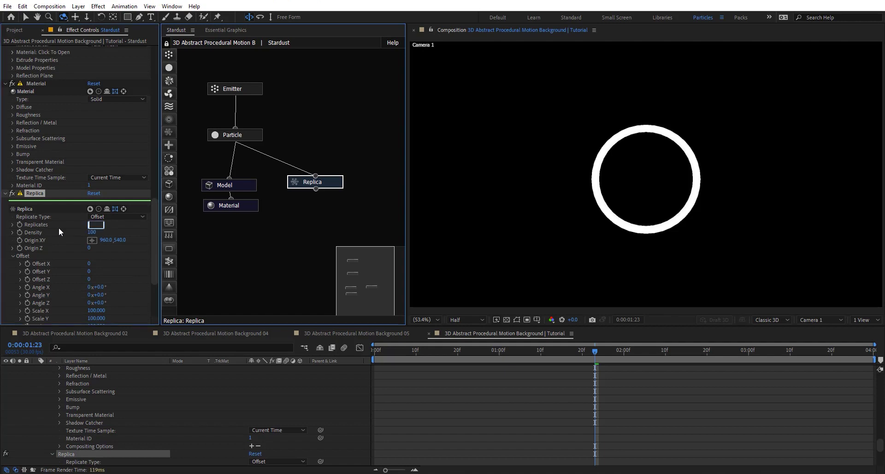
{"action": "type", "text": "50"}
{"action": "key", "text": "Return"}
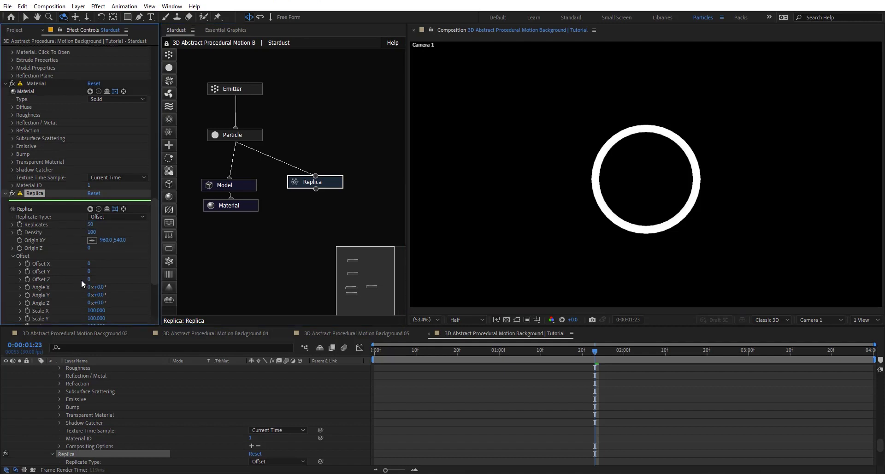
{"action": "left_click", "coordinate": [90, 279]}
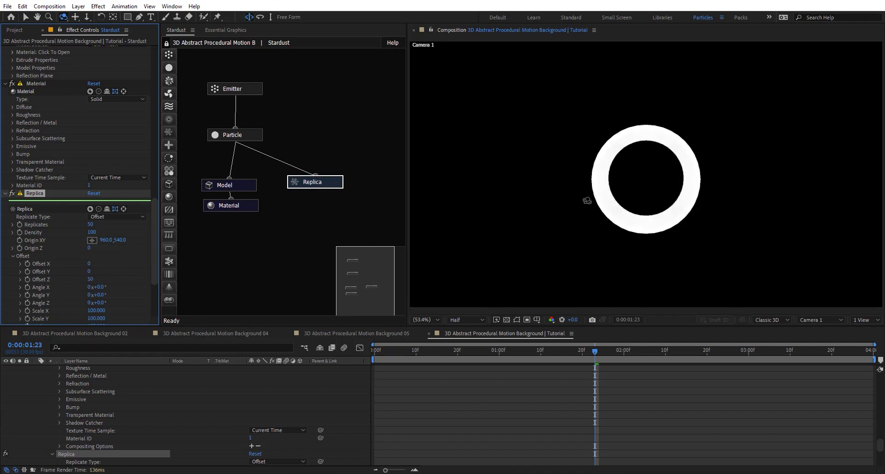
{"action": "left_click", "coordinate": [817, 320]}
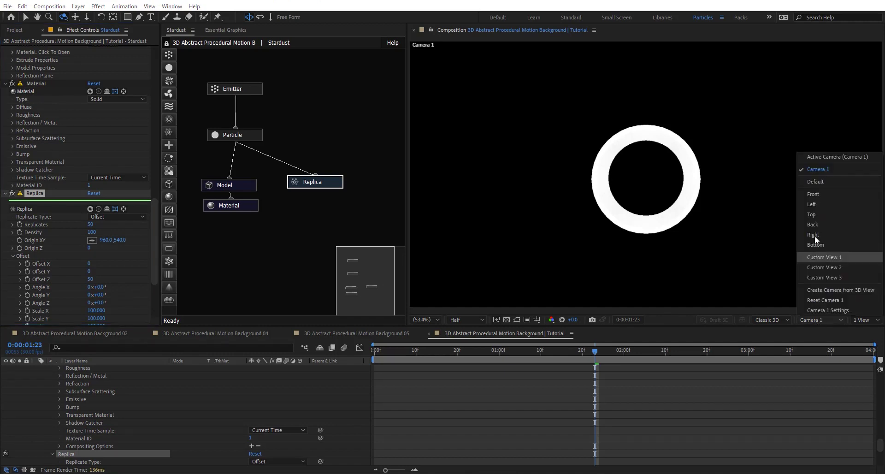
{"action": "left_click", "coordinate": [821, 213]}
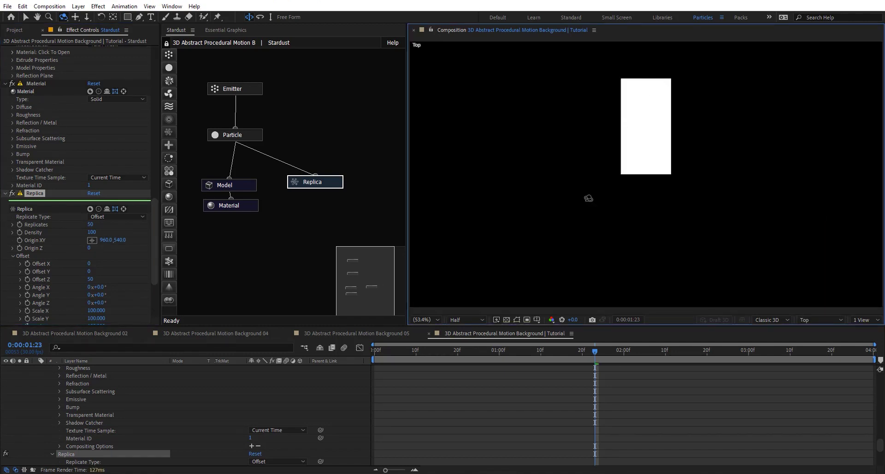
- Disable and re-enable the Replica node to compare the model with and without replication in the Top view
{"action": "right_click", "coordinate": [334, 183]}
{"action": "left_click", "coordinate": [364, 163]}
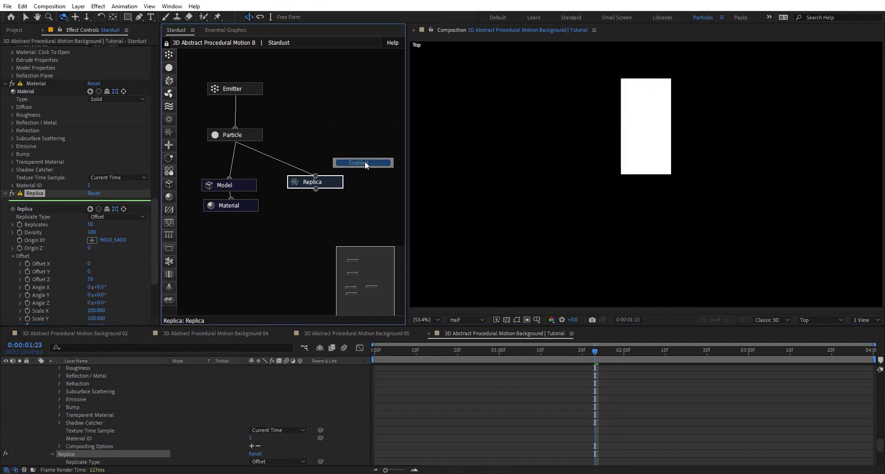
{"action": "right_click", "coordinate": [331, 183]}
{"action": "left_click", "coordinate": [364, 162]}
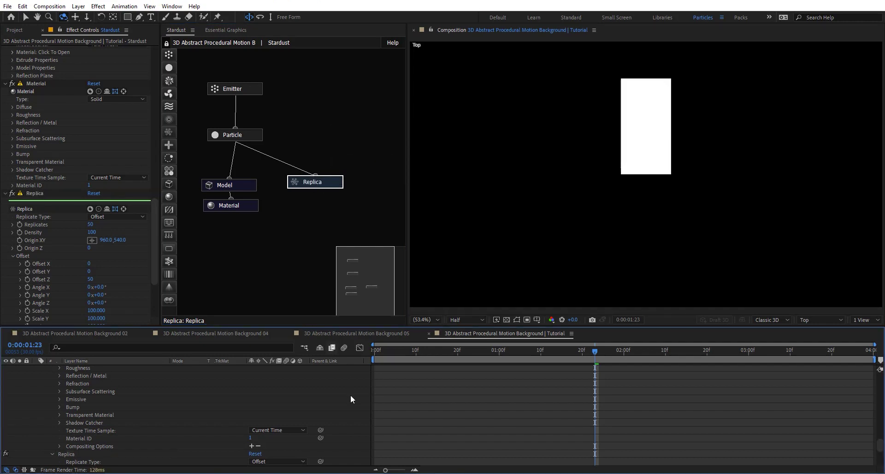
- Add an Ambient light with an intensity of 50% to the composition
{"action": "key", "text": "ctrl+alt+shift+l"}
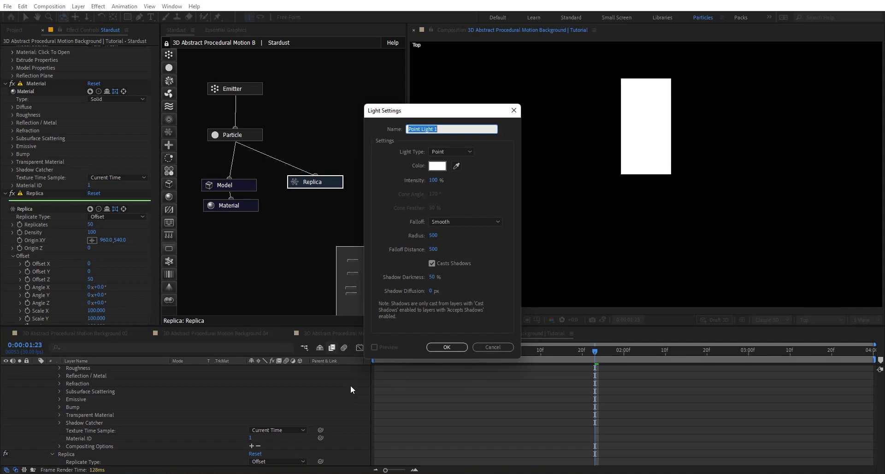
{"action": "left_click", "coordinate": [449, 151]}
{"action": "left_click", "coordinate": [448, 191]}
{"action": "left_click", "coordinate": [439, 180]}
{"action": "type", "text": "50"}
{"action": "key", "text": "Return"}
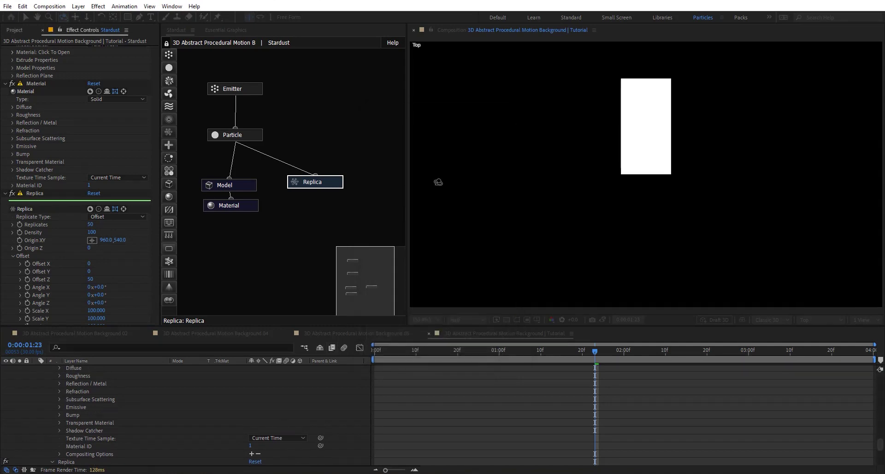
- Add a Point light to the composition
{"action": "key", "text": "ctrl+alt+shift+l"}
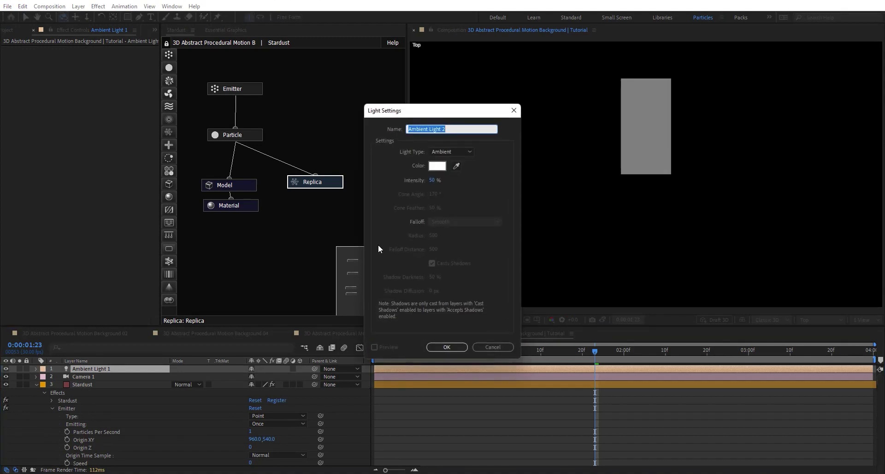
{"action": "left_click", "coordinate": [451, 152]}
{"action": "left_click", "coordinate": [452, 180]}
{"action": "left_click", "coordinate": [434, 180]}
{"action": "key", "text": "Return"}
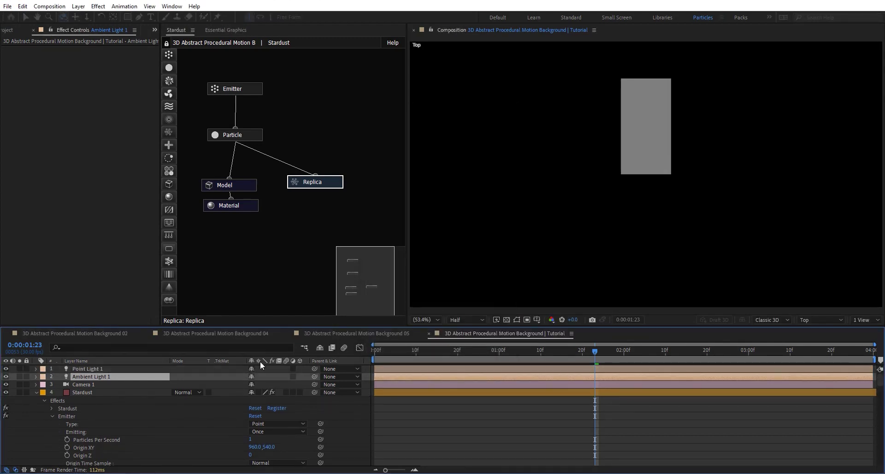
- Collapse the Stardust layer's properties and view the lit ring through Camera 1
{"action": "left_click", "coordinate": [37, 392]}
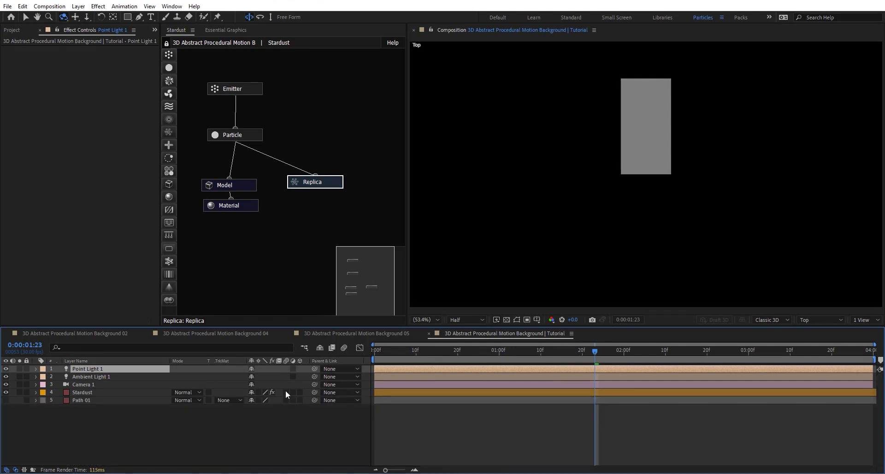
{"action": "left_click", "coordinate": [813, 320]}
{"action": "left_click", "coordinate": [829, 178]}
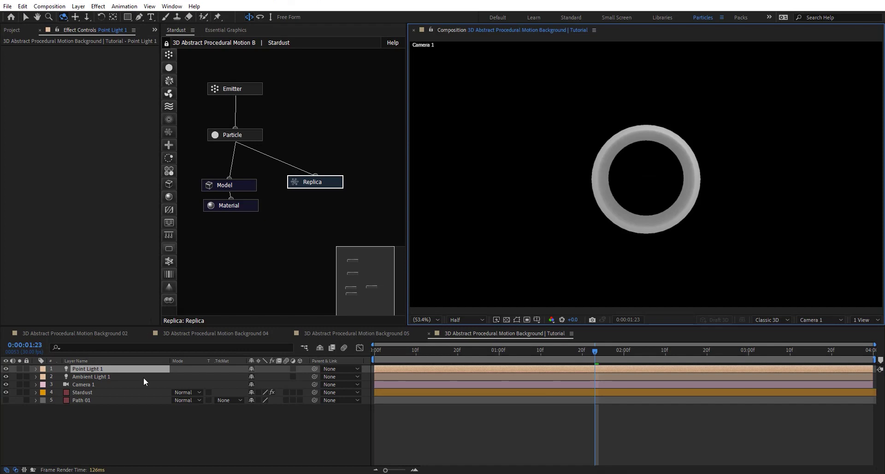
- Reshape the Size curve in the Replica node's Along Path Properties to fall to zero at the end, with a lowered midpoint
{"action": "left_click_drag", "start_coordinate": [335, 180], "coordinate": [333, 167]}
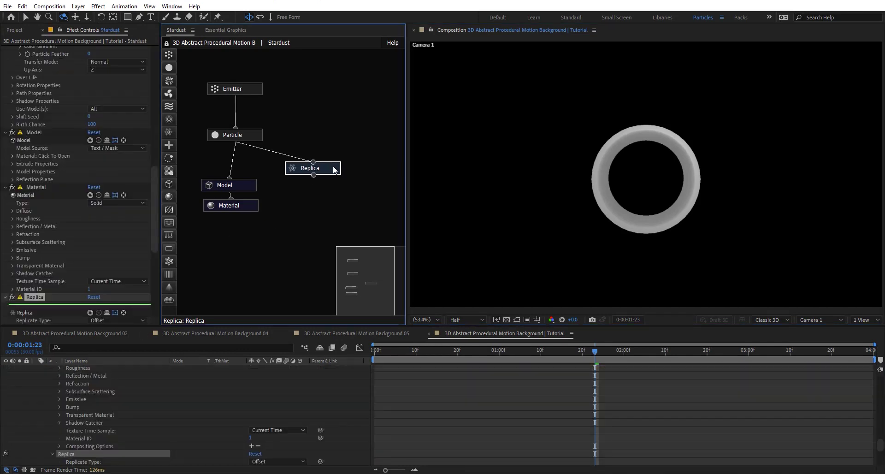
{"action": "scroll", "coordinate": [45, 263], "scroll_direction": "down", "scroll_amount": 7}
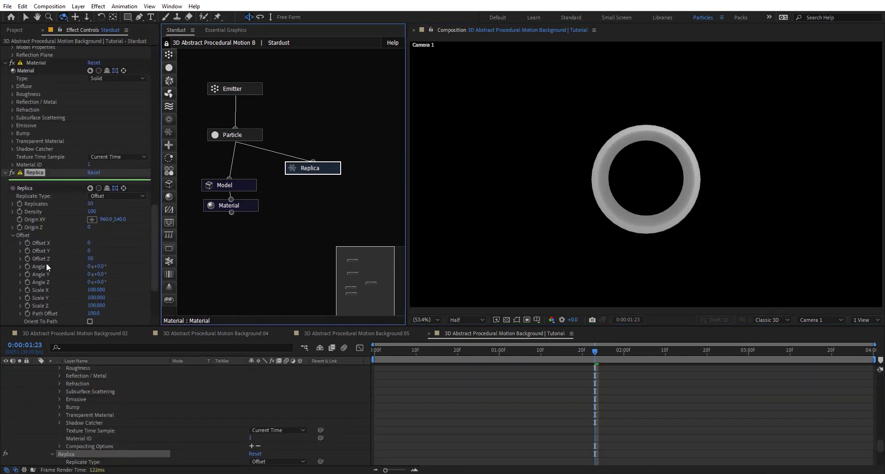
{"action": "scroll", "coordinate": [46, 263], "scroll_direction": "down", "scroll_amount": 2}
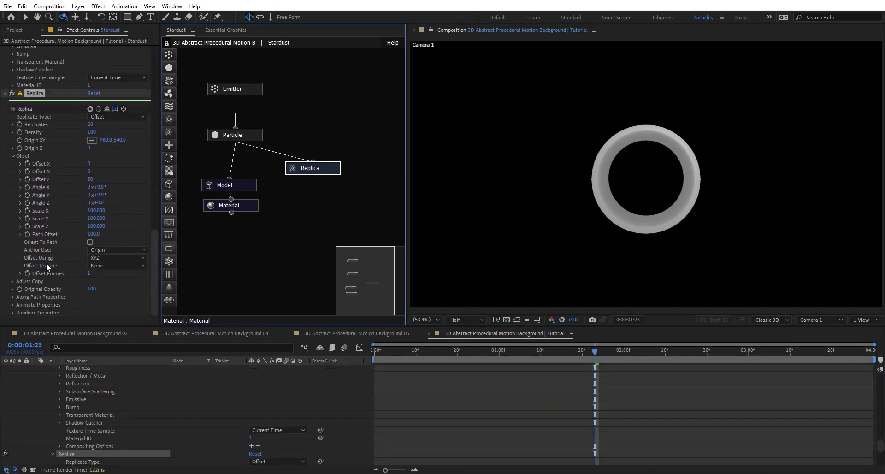
{"action": "left_click", "coordinate": [12, 297]}
{"action": "scroll", "coordinate": [46, 278], "scroll_direction": "down", "scroll_amount": 10}
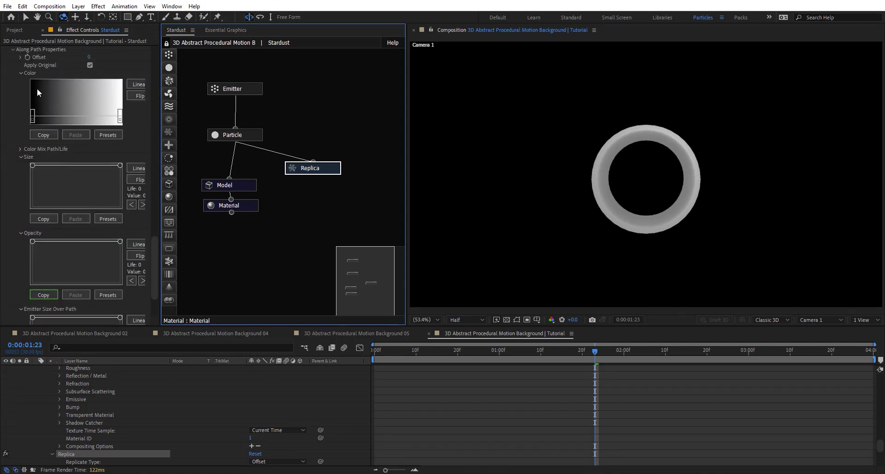
{"action": "scroll", "coordinate": [38, 71], "scroll_direction": "up", "scroll_amount": 1}
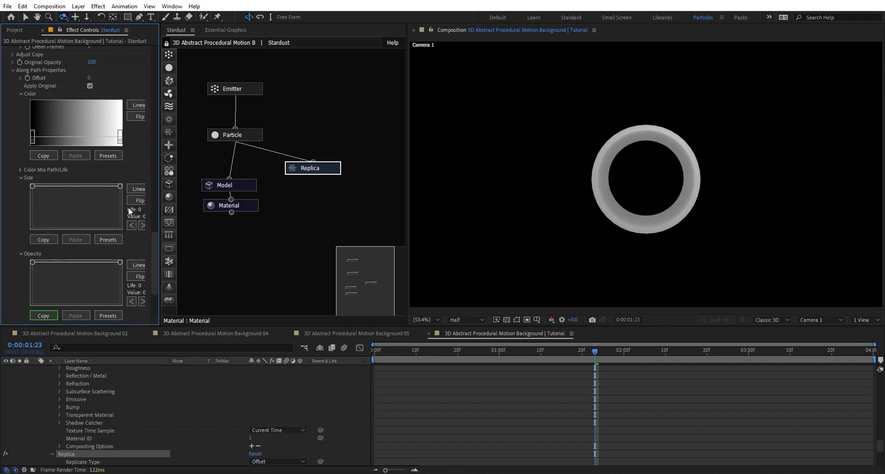
{"action": "left_click_drag", "start_coordinate": [121, 194], "coordinate": [125, 233]}
{"action": "left_click_drag", "start_coordinate": [75, 211], "coordinate": [73, 213]}
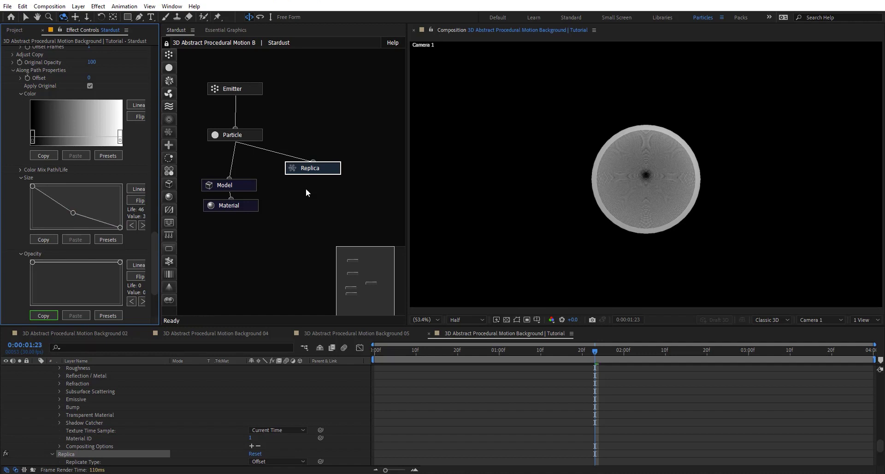
- Switch to the Top view and apply the Fade Out Bezier 2 preset to the Replica node's Size curve
{"action": "left_click", "coordinate": [818, 320]}
{"action": "left_click", "coordinate": [817, 215]}
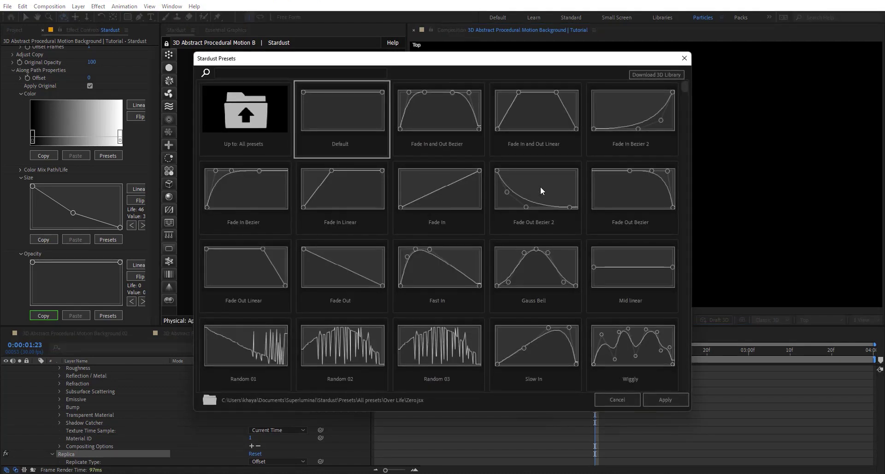
{"action": "left_click", "coordinate": [665, 400]}
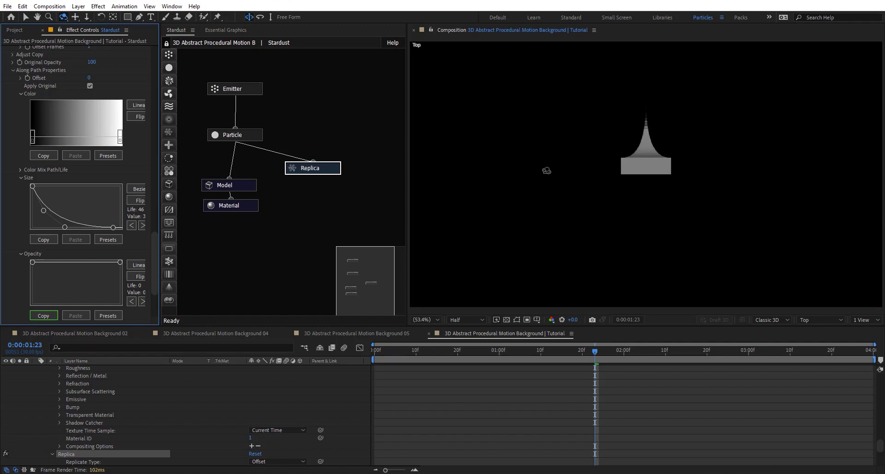
- Adjust the Size curve's handles and end point so it declines almost linearly to zero at the path's end
{"action": "left_click_drag", "start_coordinate": [45, 205], "coordinate": [76, 204]}
{"action": "left_click_drag", "start_coordinate": [122, 226], "coordinate": [124, 226]}
{"action": "left_click_drag", "start_coordinate": [76, 208], "coordinate": [74, 212]}
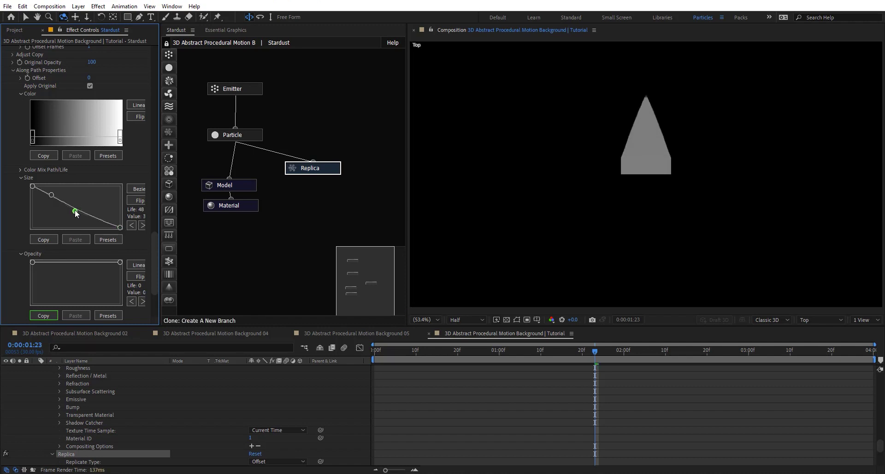
- Check the tapered replicas through the Active Camera (Camera 1) view at 50% magnification
{"action": "left_click", "coordinate": [820, 319]}
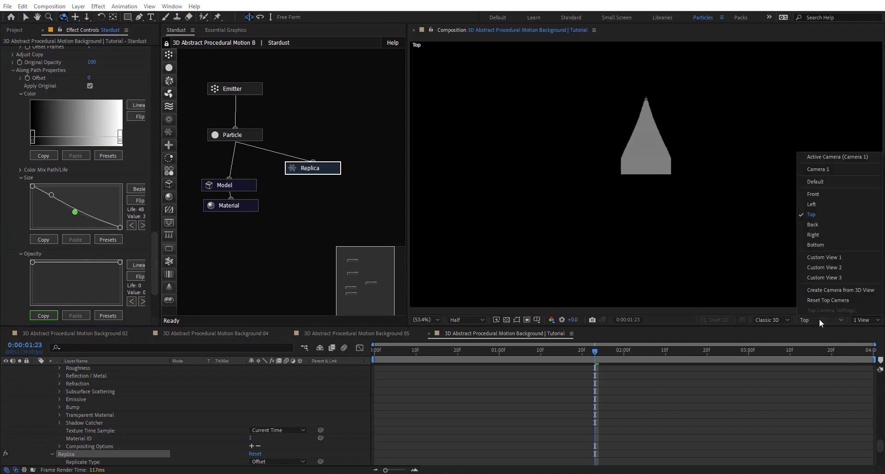
{"action": "left_click", "coordinate": [829, 159]}
{"action": "scroll", "coordinate": [643, 187], "scroll_direction": "down", "scroll_amount": 1}
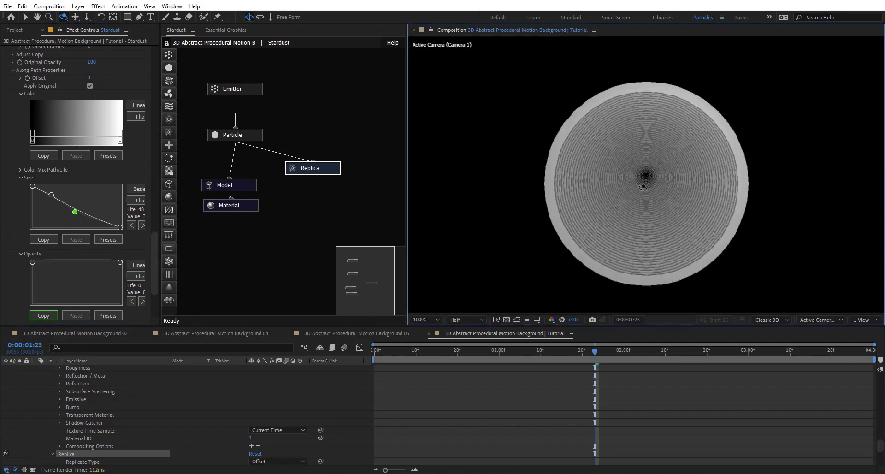
{"action": "scroll", "coordinate": [662, 139], "scroll_direction": "up", "scroll_amount": 3}
{"action": "scroll", "coordinate": [699, 83], "scroll_direction": "up", "scroll_amount": 3}
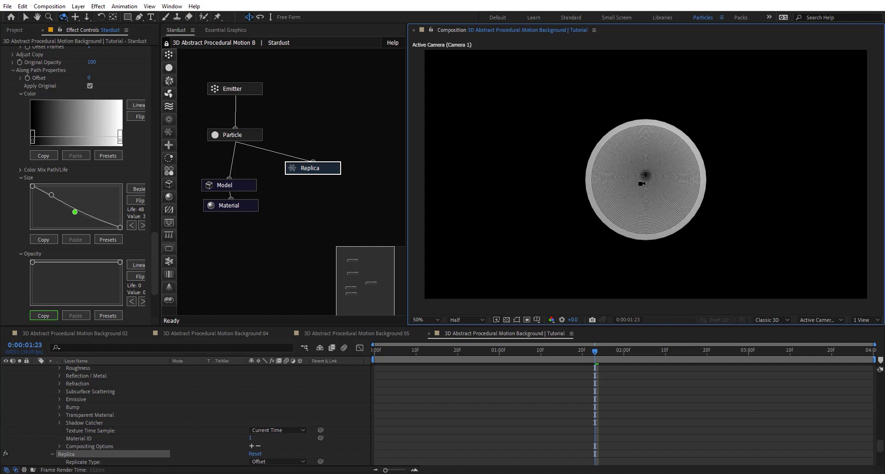
- Set the Replica node's Replicates to 30
{"action": "left_click", "coordinate": [336, 171]}
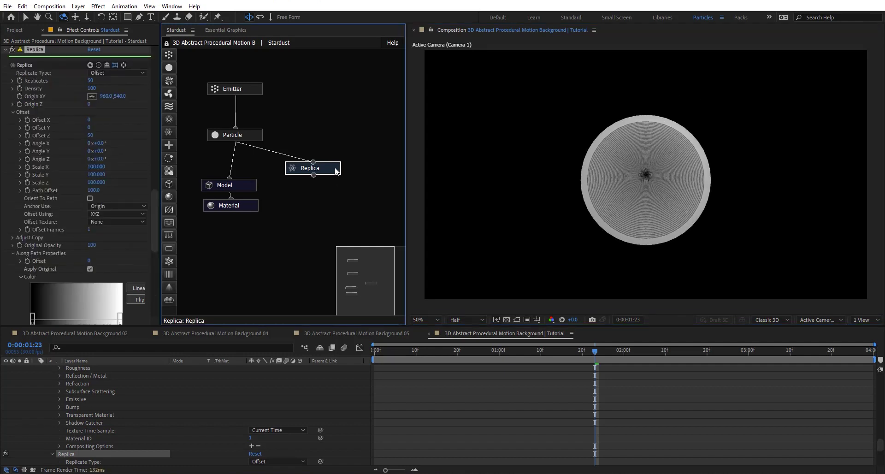
{"action": "left_click", "coordinate": [90, 80]}
{"action": "type", "text": "30"}
{"action": "key", "text": "Return"}
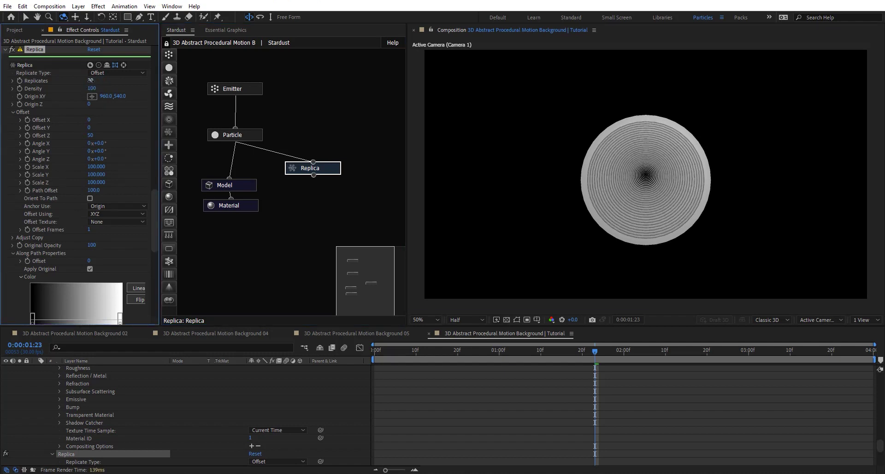
- Try a larger Offset Z of about 140 on the Replica node and set it back to 50
{"action": "left_click_drag", "start_coordinate": [93, 136], "coordinate": [95, 135]}
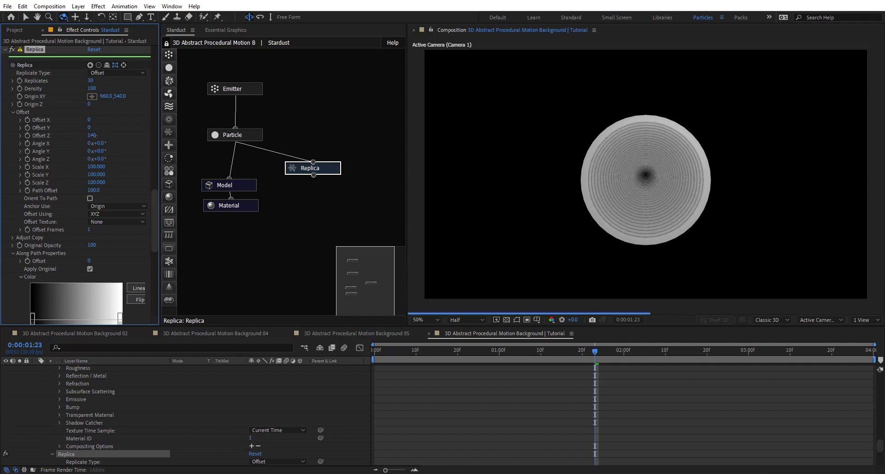
{"action": "left_click", "coordinate": [94, 135]}
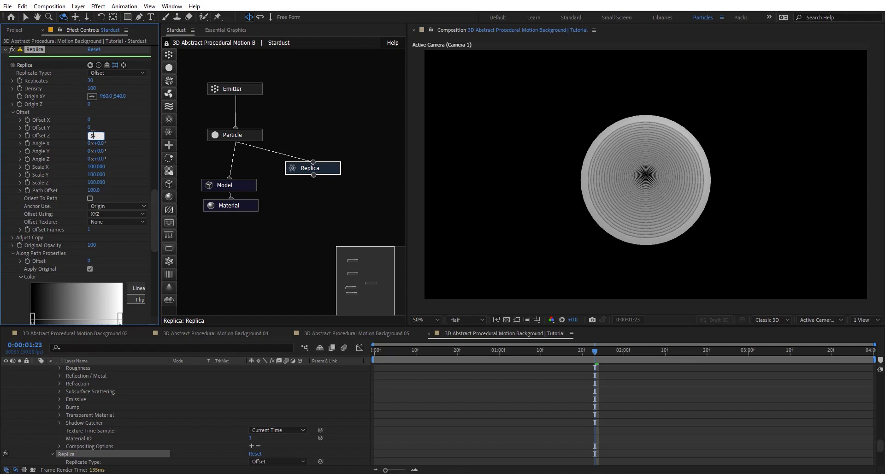
{"action": "key", "text": "Return"}
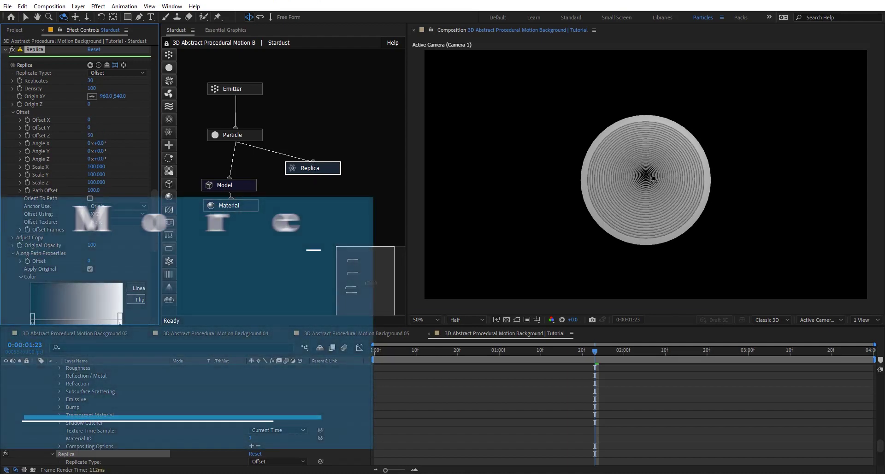
- Dolly the camera in until the concentric rings fill the whole frame
{"action": "left_click_drag", "start_coordinate": [668, 183], "coordinate": [664, 147]}
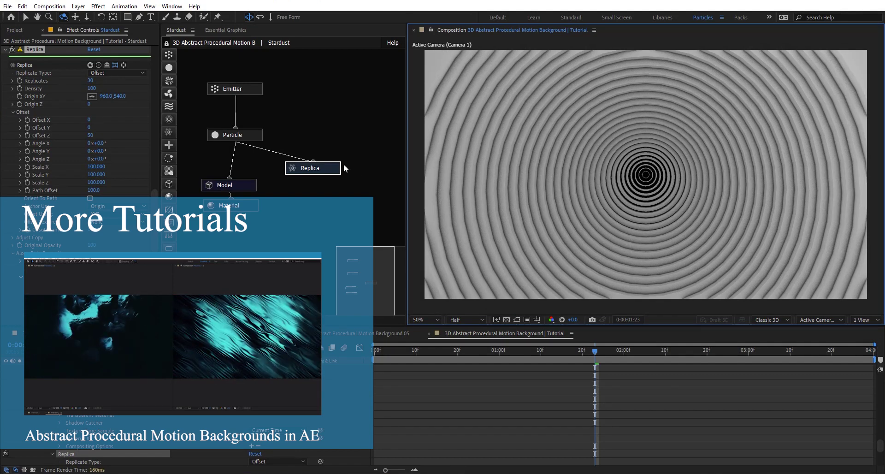
- Apply the Gauss Bell preset to the Bevel Profile in the Model node's Extrude Properties
{"action": "left_click", "coordinate": [242, 186]}
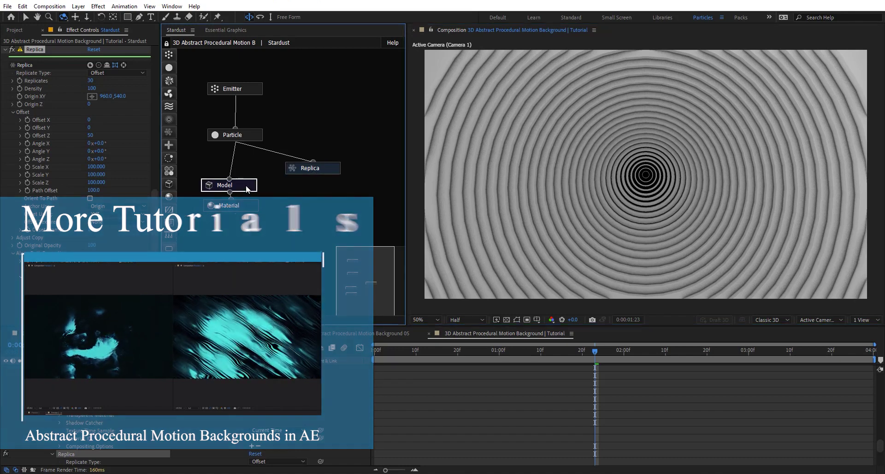
{"action": "scroll", "coordinate": [43, 239], "scroll_direction": "down", "scroll_amount": 3}
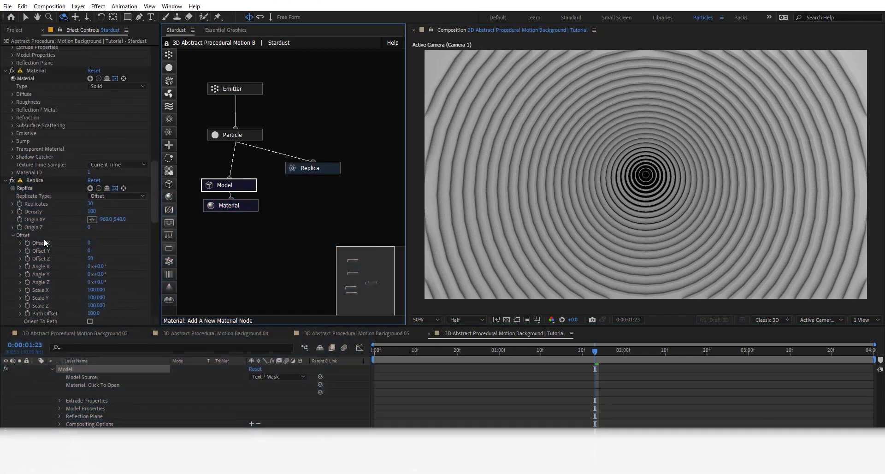
{"action": "scroll", "coordinate": [59, 153], "scroll_direction": "up", "scroll_amount": 3}
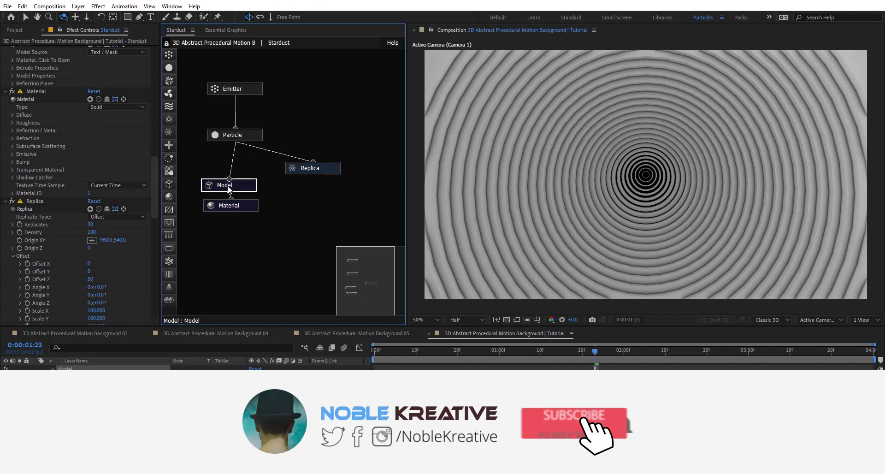
{"action": "left_click", "coordinate": [13, 88]}
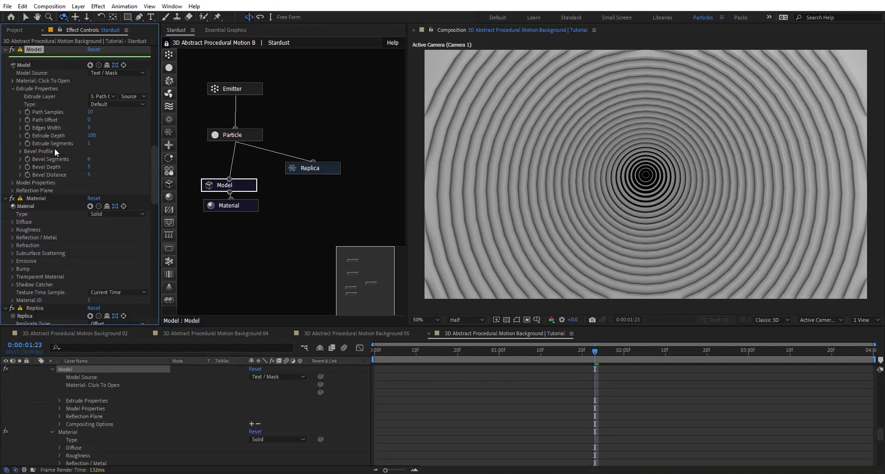
{"action": "left_click", "coordinate": [20, 151]}
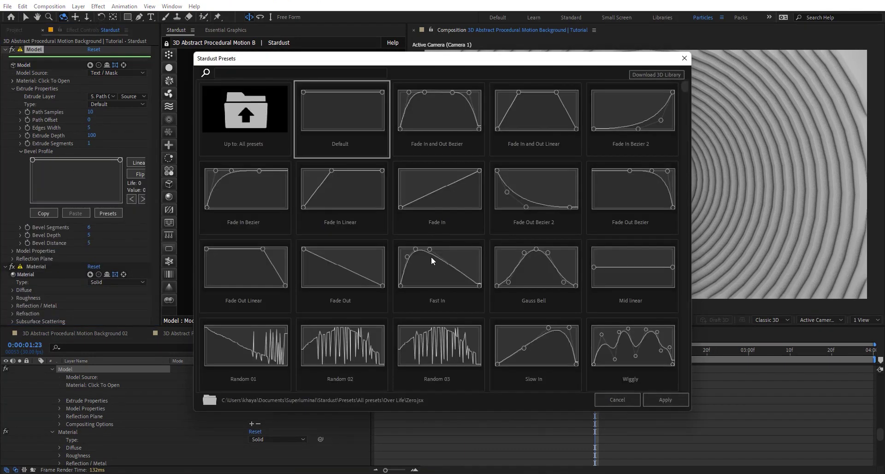
{"action": "left_click", "coordinate": [544, 257]}
{"action": "left_click", "coordinate": [669, 450]}
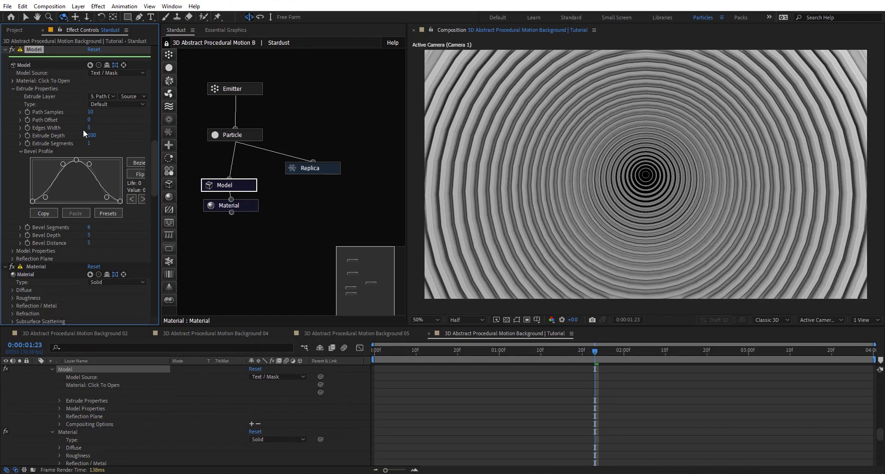
- Set the Model node's extrude Type to Edge after comparing it with Default, and set Path Samples to 50
{"action": "left_click", "coordinate": [125, 104]}
{"action": "left_click", "coordinate": [104, 105]}
{"action": "left_click", "coordinate": [104, 104]}
{"action": "left_click", "coordinate": [107, 105]}
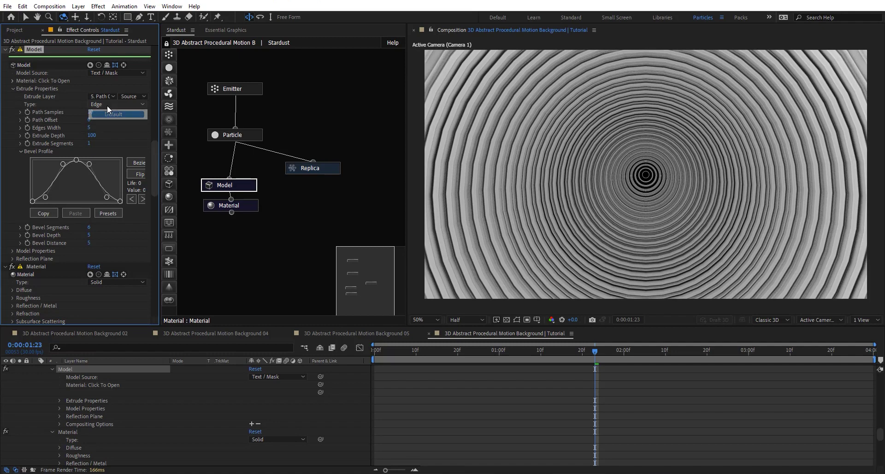
{"action": "left_click", "coordinate": [107, 104]}
{"action": "left_click", "coordinate": [93, 114]}
{"action": "key", "text": "ctrl+z"}
{"action": "left_click", "coordinate": [90, 112]}
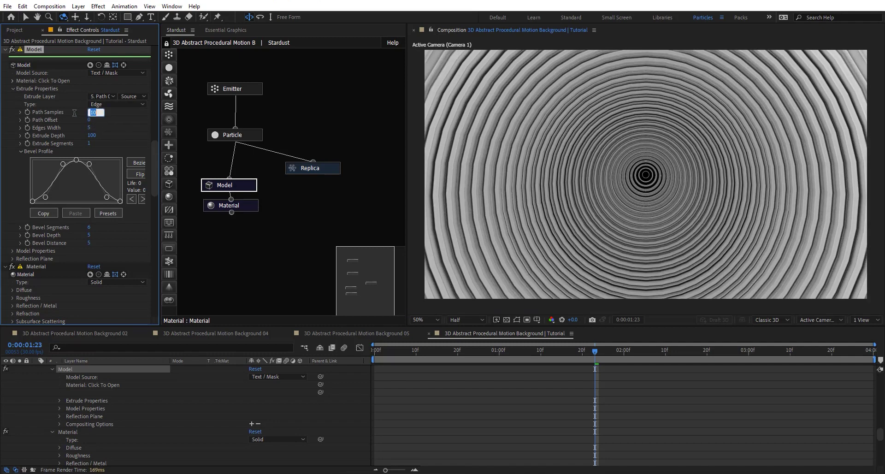
{"action": "key", "text": "Return"}
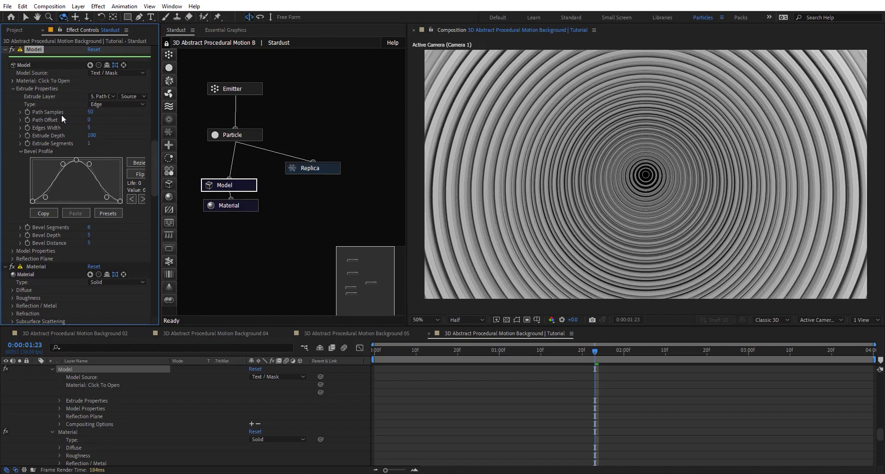
- Set the Model node's extrude Path Samples to 2 after trying 1, and check the ring tunnel against the transparency grid
{"action": "left_click", "coordinate": [91, 113]}
{"action": "key", "text": "Return"}
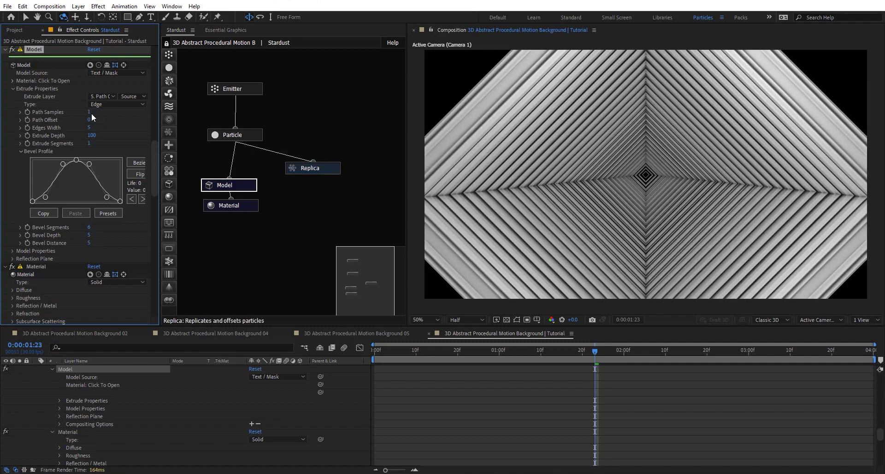
{"action": "left_click", "coordinate": [89, 113]}
{"action": "key", "text": "Return"}
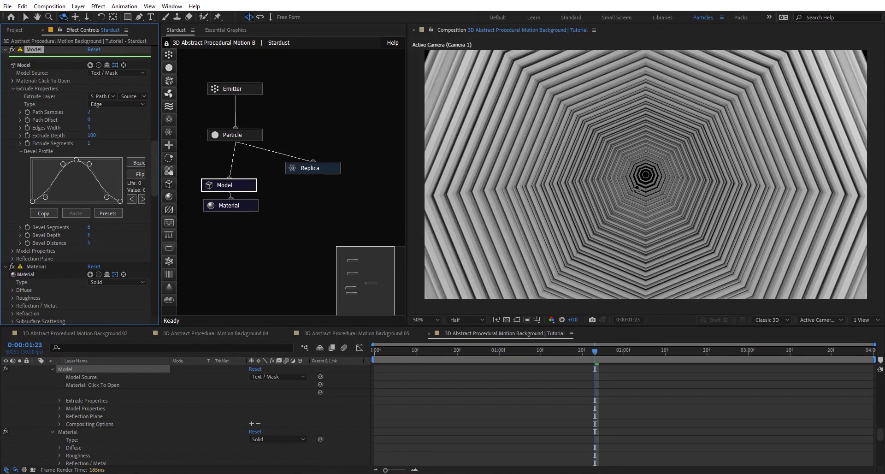
{"action": "left_click", "coordinate": [506, 320]}
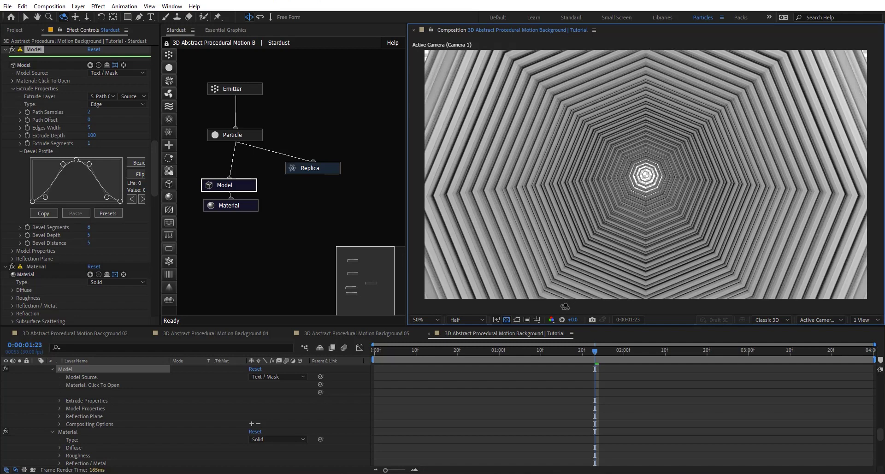
{"action": "left_click", "coordinate": [508, 319]}
- Add a second, unconnected Model node below the Material node and make it a Primitive of type Plane
{"action": "left_click_drag", "start_coordinate": [168, 184], "coordinate": [219, 241]}
{"action": "scroll", "coordinate": [71, 241], "scroll_direction": "up", "scroll_amount": 10}
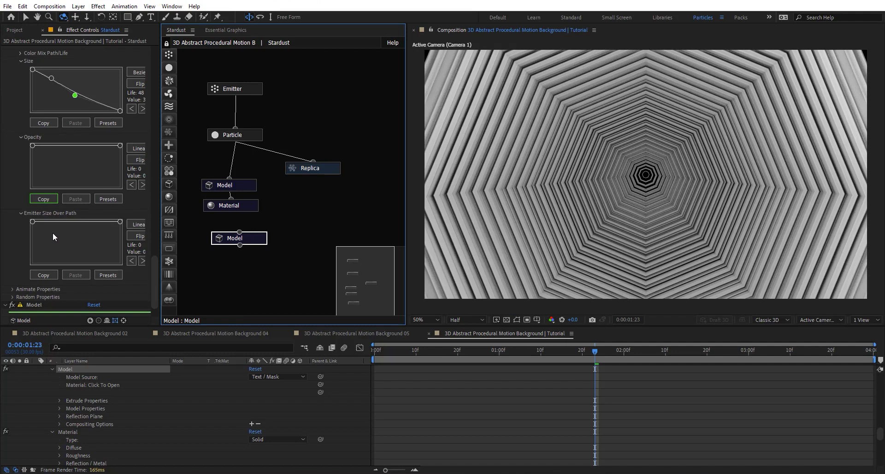
{"action": "scroll", "coordinate": [71, 270], "scroll_direction": "down", "scroll_amount": 3}
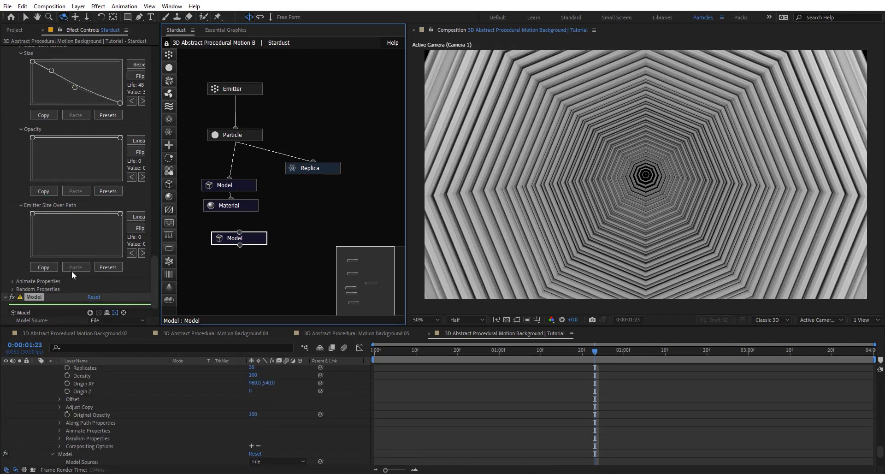
{"action": "left_click", "coordinate": [117, 281]}
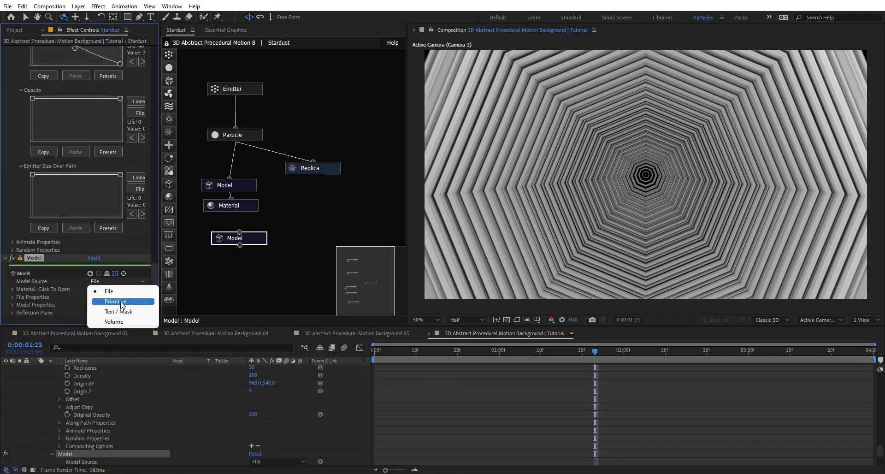
{"action": "left_click", "coordinate": [59, 286]}
{"action": "scroll", "coordinate": [59, 285], "scroll_direction": "down", "scroll_amount": 3}
{"action": "left_click", "coordinate": [107, 264]}
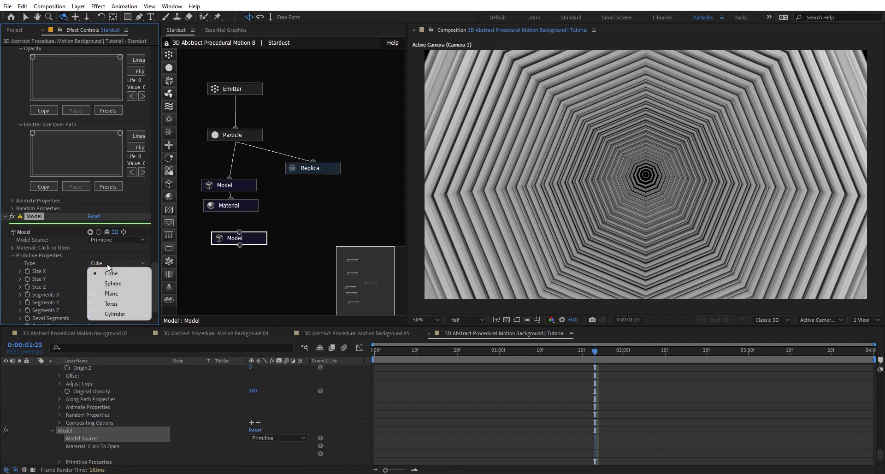
{"action": "left_click", "coordinate": [122, 294]}
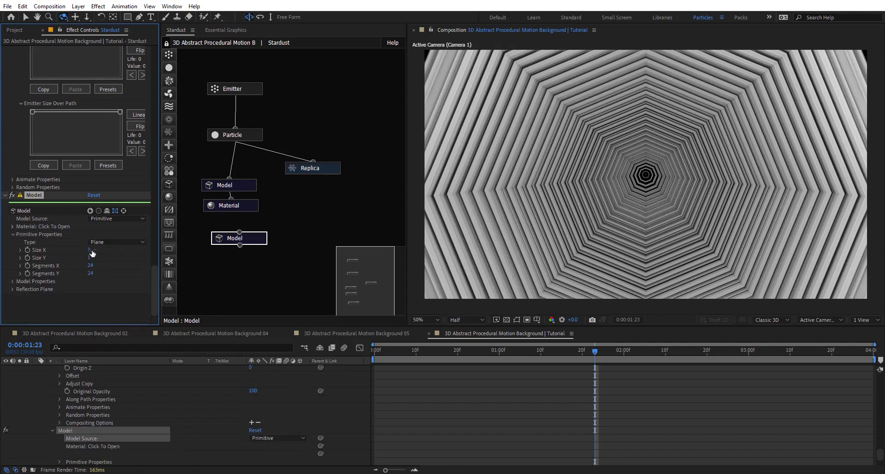
- Set the plane model's Size X and Size Y to 5000
{"action": "left_click", "coordinate": [89, 250]}
{"action": "type", "text": "500"}
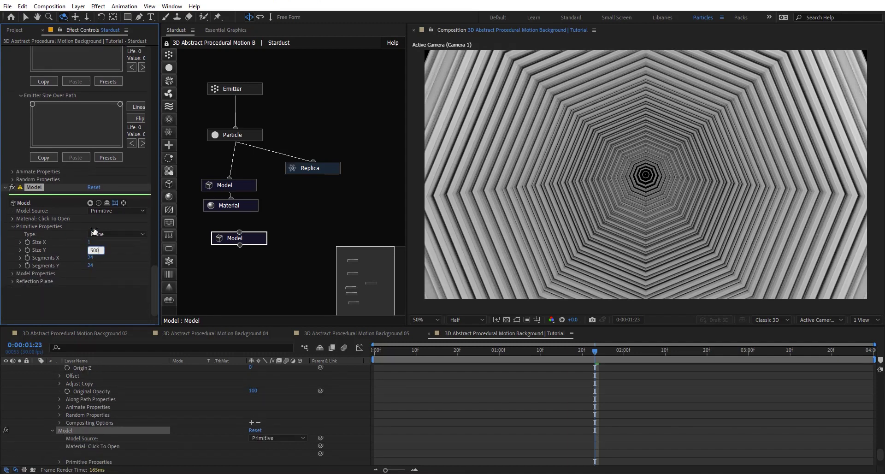
{"action": "key", "text": "Return"}
{"action": "left_click", "coordinate": [90, 241]}
{"action": "type", "text": "5000"}
{"action": "key", "text": "Return"}
- Push the plane behind the rings by setting Origin Z to 5000 in its Model Properties
{"action": "left_click", "coordinate": [12, 273]}
{"action": "scroll", "coordinate": [57, 258], "scroll_direction": "down", "scroll_amount": 5}
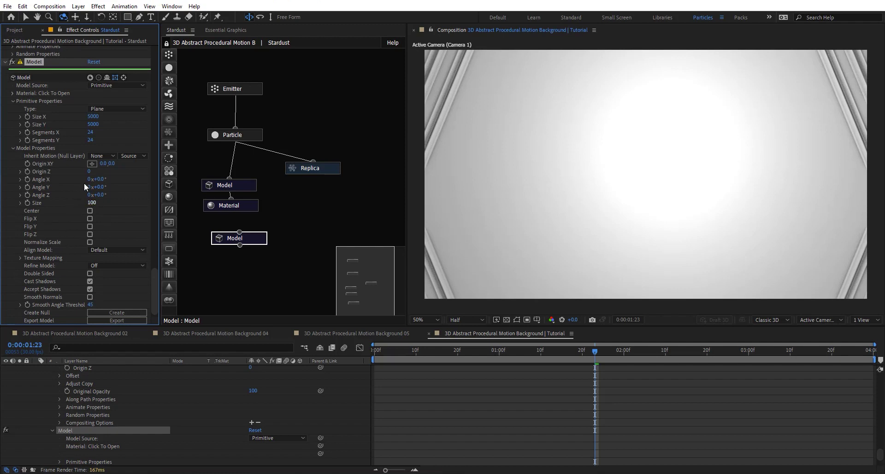
{"action": "left_click", "coordinate": [89, 173]}
{"action": "left_click", "coordinate": [91, 171]}
{"action": "type", "text": "5000"}
{"action": "key", "text": "Return"}
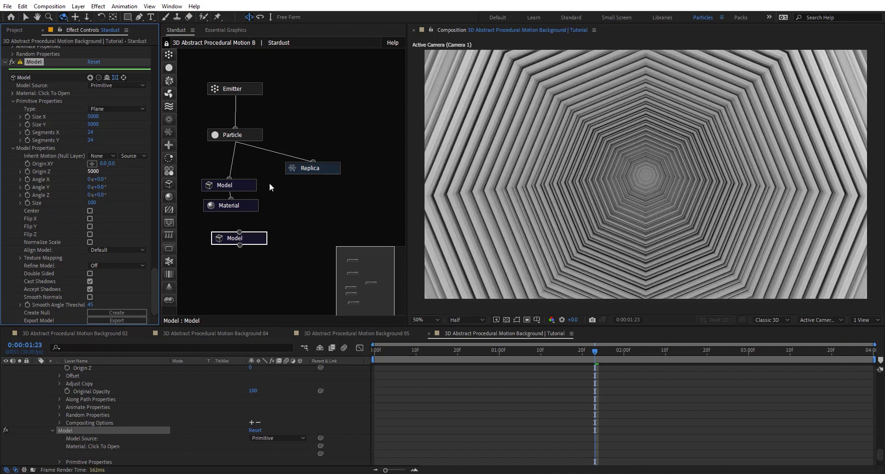
- Disable the plane Model node and enable it again to compare the tunnel's centre with and without it
{"action": "right_click", "coordinate": [259, 240]}
{"action": "left_click", "coordinate": [272, 226]}
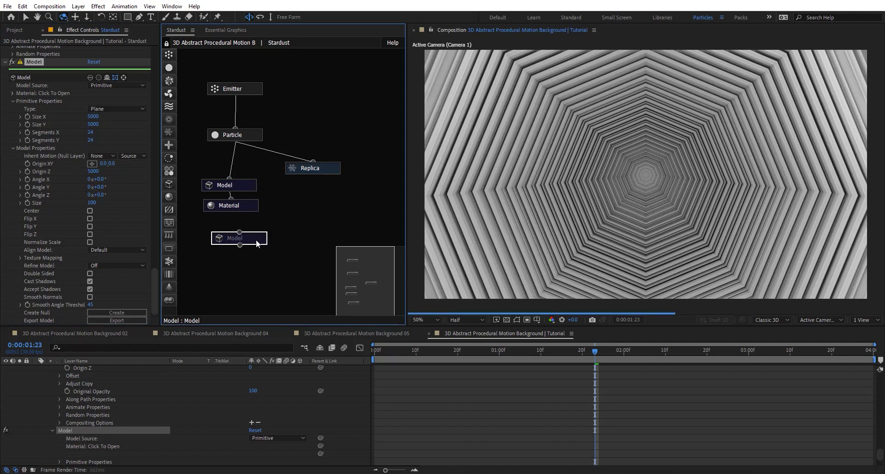
{"action": "right_click", "coordinate": [253, 244]}
{"action": "left_click", "coordinate": [279, 223]}
{"action": "left_click", "coordinate": [278, 224]}
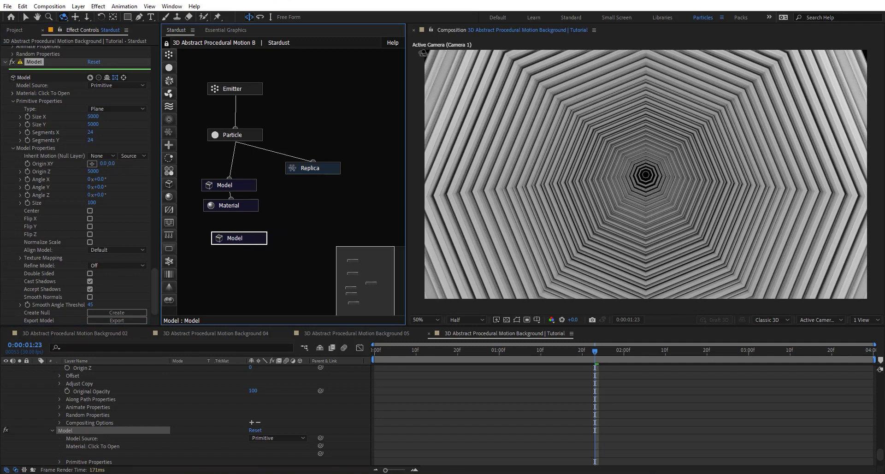
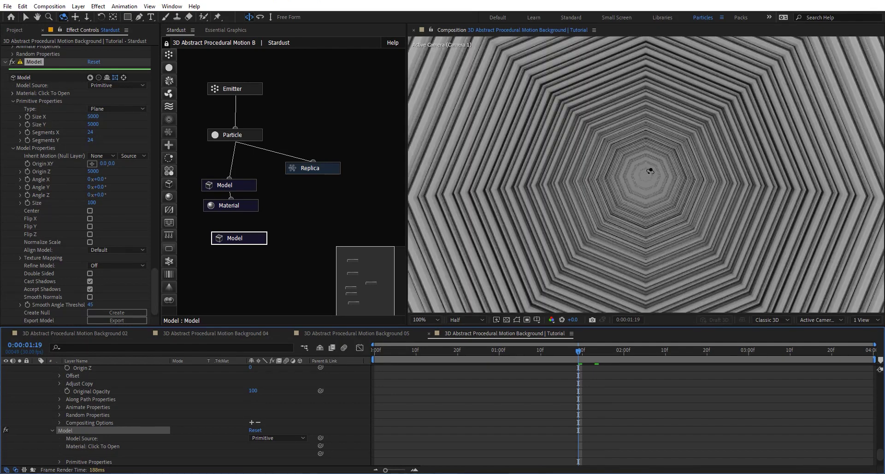
- Lower the second point of the Replica node's Size curve under Along Path Properties, at about life 21
{"action": "left_click", "coordinate": [333, 169]}
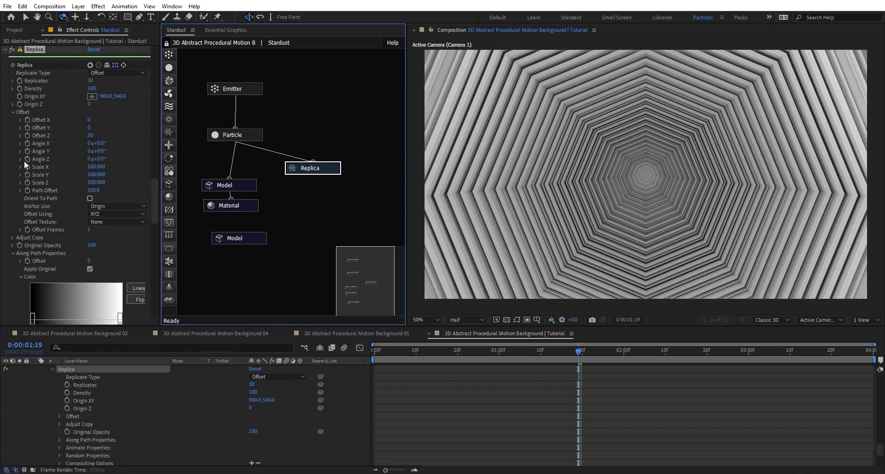
{"action": "scroll", "coordinate": [31, 164], "scroll_direction": "down", "scroll_amount": 5}
{"action": "scroll", "coordinate": [43, 164], "scroll_direction": "down", "scroll_amount": 5}
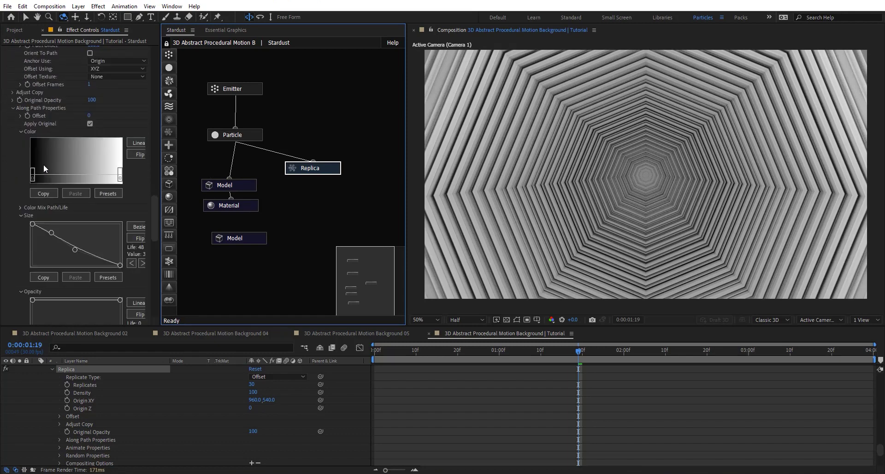
{"action": "left_click_drag", "start_coordinate": [50, 171], "coordinate": [50, 179]}
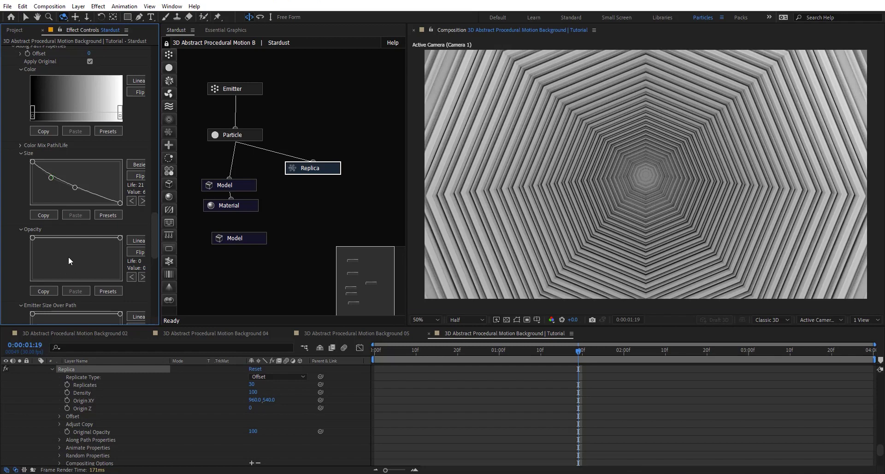
- Try fading the Replica's Opacity curve to zero from about life 23 onward, and restore it to full
{"action": "left_click_drag", "start_coordinate": [121, 238], "coordinate": [116, 287]}
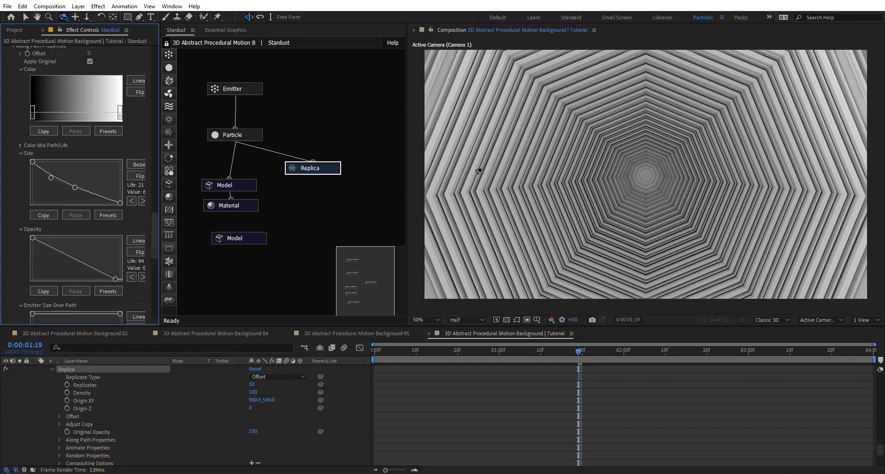
{"action": "left_click", "coordinate": [55, 276]}
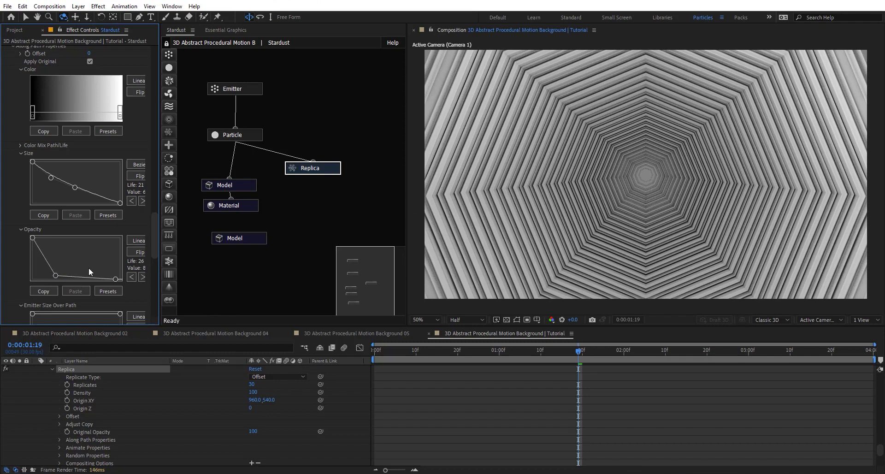
{"action": "left_click_drag", "start_coordinate": [55, 277], "coordinate": [52, 285]}
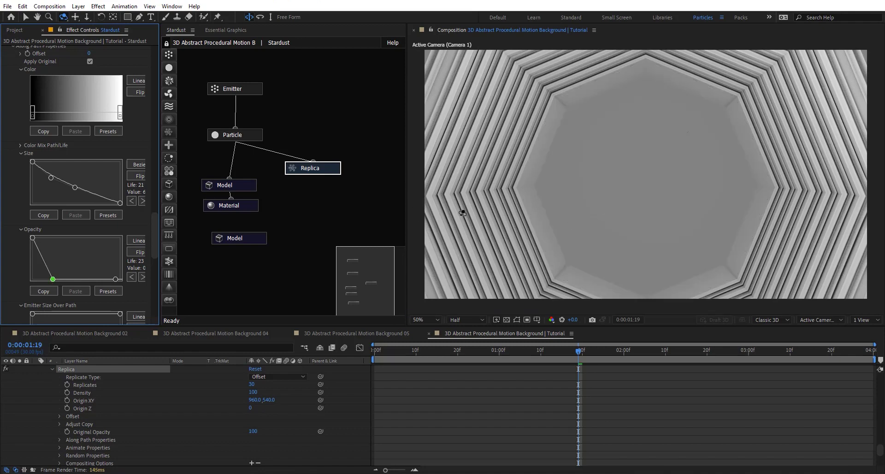
{"action": "left_click_drag", "start_coordinate": [73, 273], "coordinate": [118, 226]}
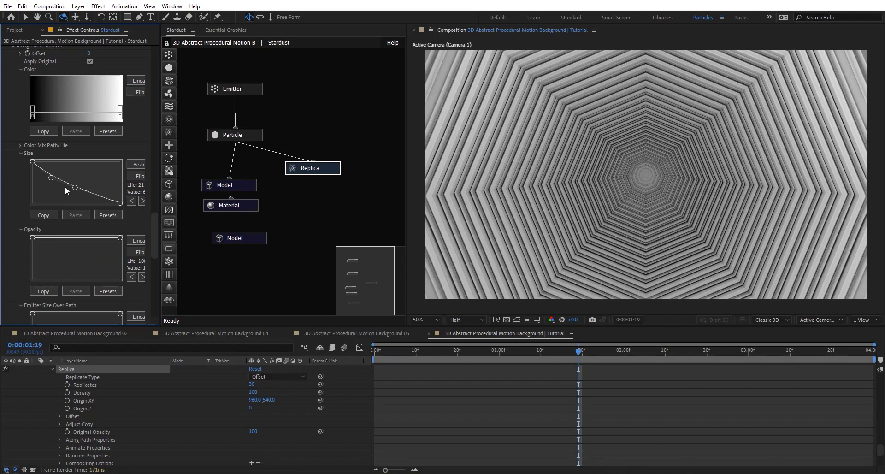
- Apply the Color 05 gradient preset to the Replica's Color under Along Path Properties
{"action": "scroll", "coordinate": [62, 125], "scroll_direction": "up", "scroll_amount": 3}
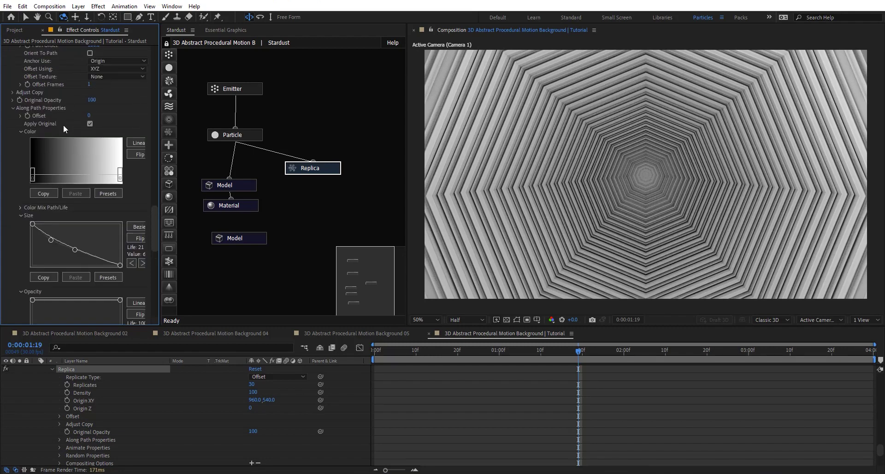
{"action": "left_click", "coordinate": [119, 194]}
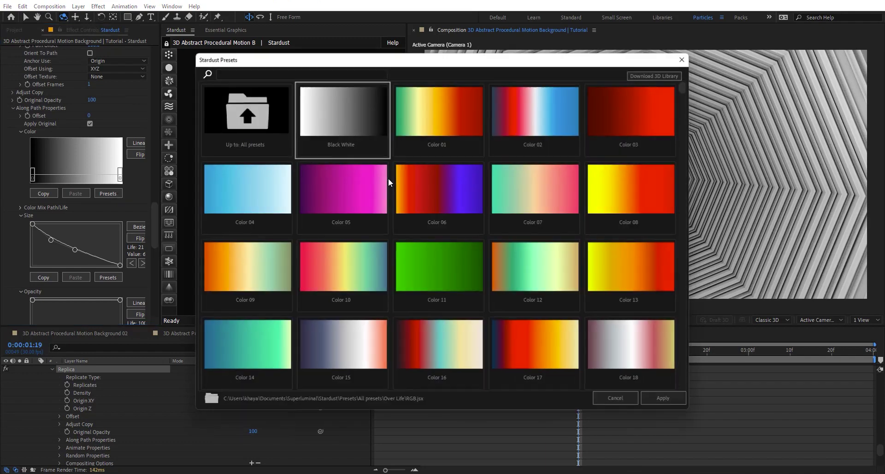
{"action": "left_click", "coordinate": [355, 201]}
{"action": "left_click", "coordinate": [663, 401]}
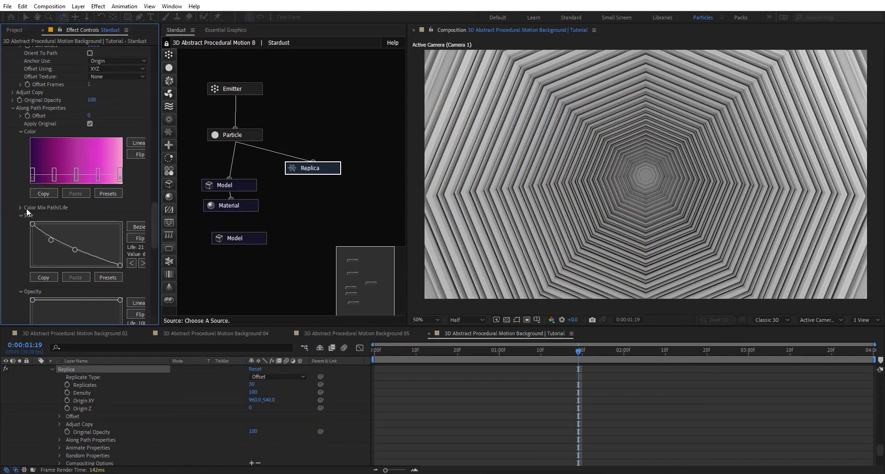
- Lower both ends of the Replica's Color Mix Path/Life curve to zero so the path gradient colours the rings
{"action": "left_click", "coordinate": [20, 208]}
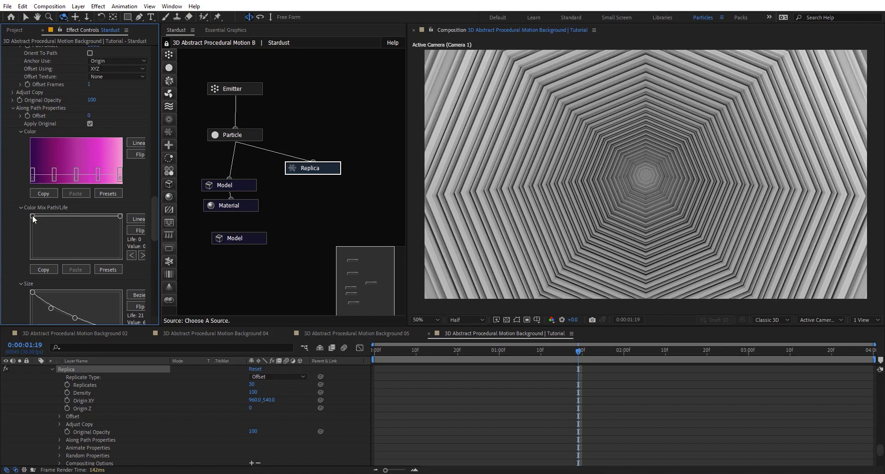
{"action": "left_click_drag", "start_coordinate": [32, 215], "coordinate": [29, 257]}
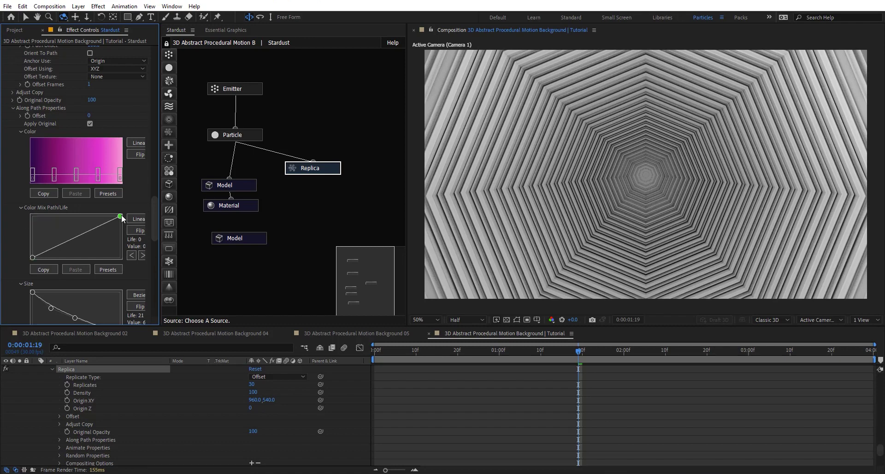
{"action": "left_click_drag", "start_coordinate": [120, 214], "coordinate": [123, 263]}
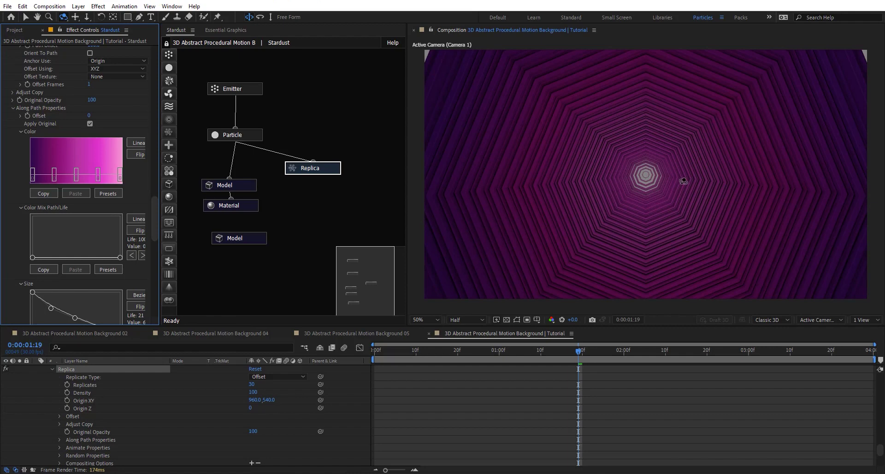
- At 0:00:00:21, move Point Light 1 in depth to a Z position of about 839.4 and show the layer controls
{"action": "left_click_drag", "start_coordinate": [473, 350], "coordinate": [463, 350]}
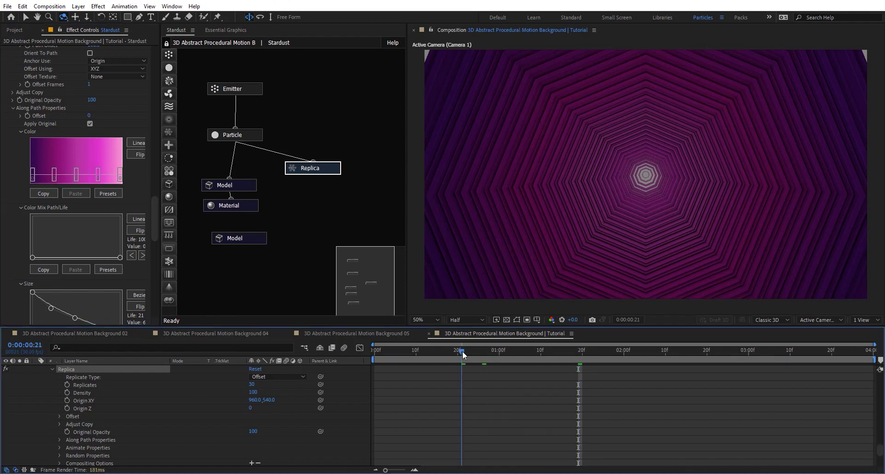
{"action": "scroll", "coordinate": [178, 419], "scroll_direction": "down", "scroll_amount": 8}
{"action": "scroll", "coordinate": [173, 419], "scroll_direction": "up", "scroll_amount": 8}
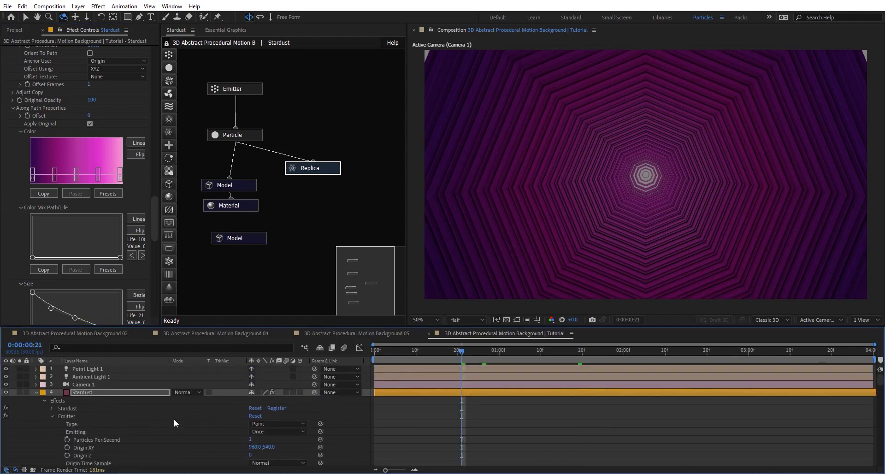
{"action": "left_click", "coordinate": [90, 369]}
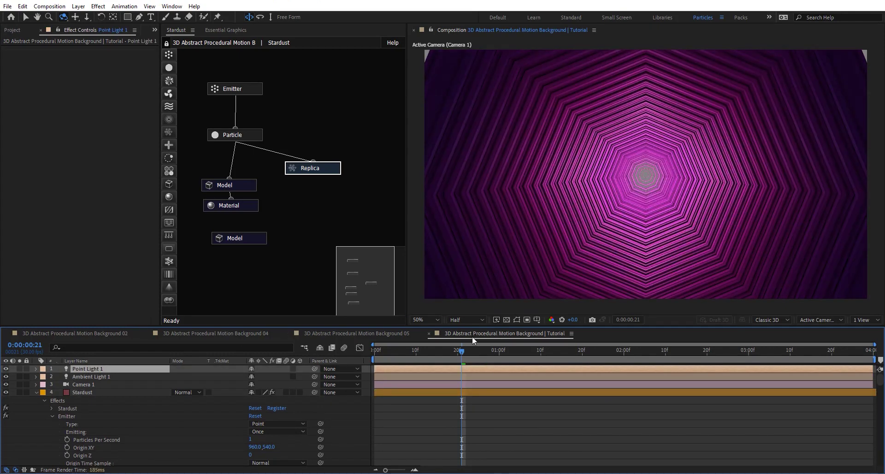
{"action": "left_click", "coordinate": [516, 319]}
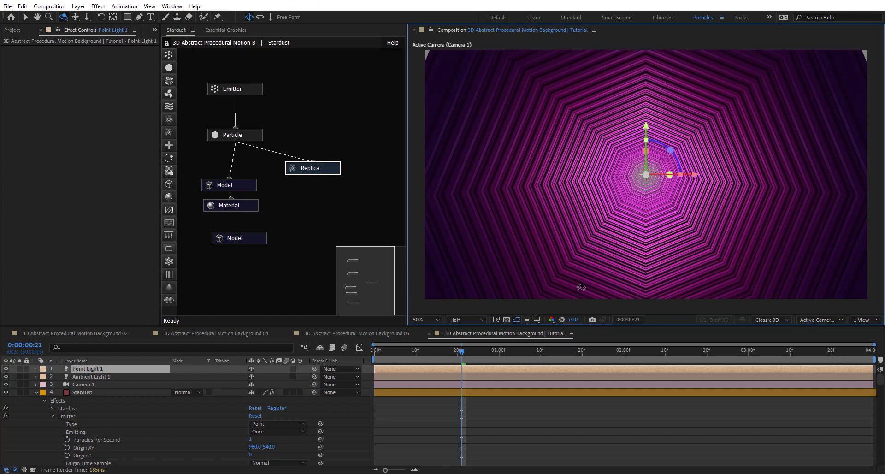
- Set Point Light 1's Z position to about 549.4 and inspect the lit rings up close
{"action": "key", "text": "p"}
{"action": "scroll", "coordinate": [652, 169], "scroll_direction": "up", "scroll_amount": 2}
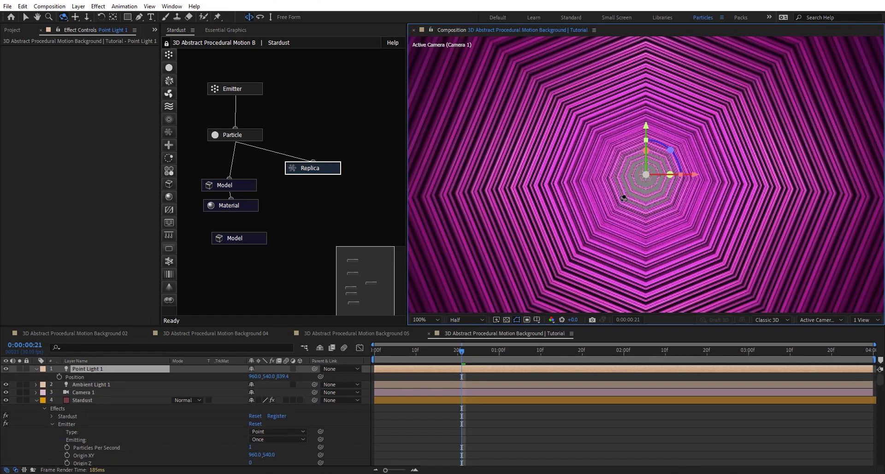
{"action": "scroll", "coordinate": [624, 196], "scroll_direction": "down", "scroll_amount": 2}
{"action": "mouse_move", "coordinate": [285, 377]}
{"action": "left_mouse_down"}
{"action": "mouse_move", "coordinate": [304, 376]}
{"action": "mouse_move", "coordinate": [261, 377]}
{"action": "mouse_move", "coordinate": [282, 377]}
{"action": "mouse_move", "coordinate": [269, 377]}
{"action": "left_mouse_up"}
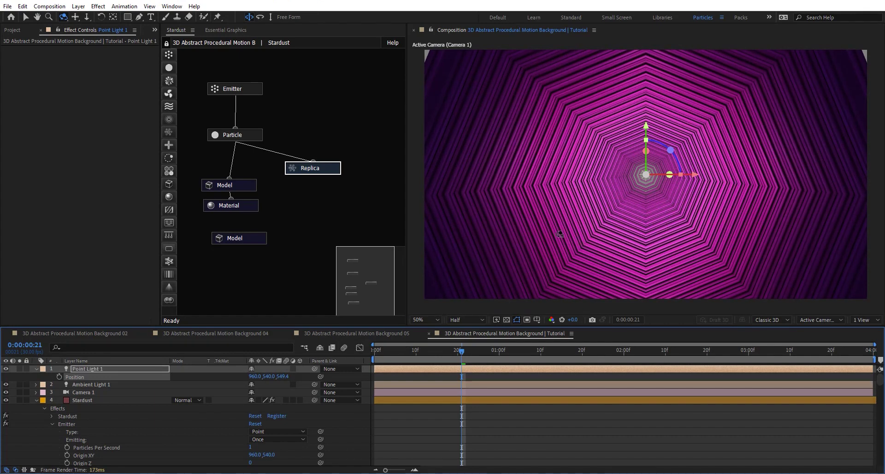
{"action": "left_click", "coordinate": [281, 153]}
{"action": "scroll", "coordinate": [489, 230], "scroll_direction": "up", "scroll_amount": 2}
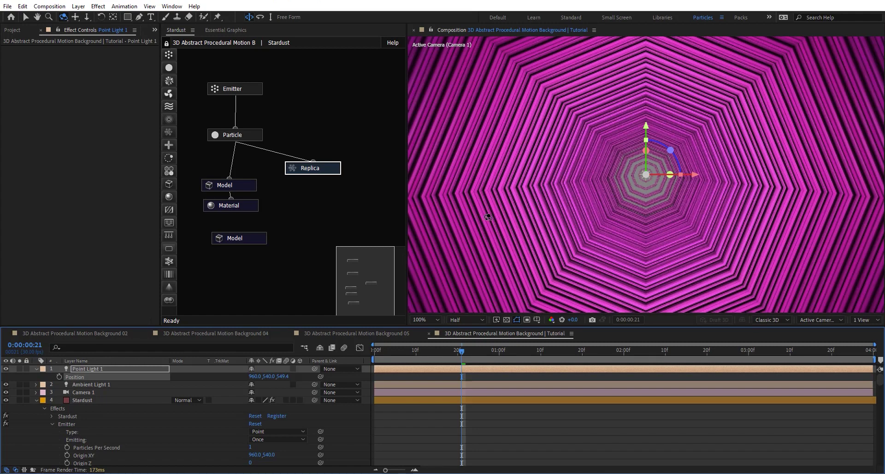
{"action": "scroll", "coordinate": [532, 219], "scroll_direction": "down", "scroll_amount": 4}
{"action": "scroll", "coordinate": [590, 211], "scroll_direction": "up", "scroll_amount": 2}
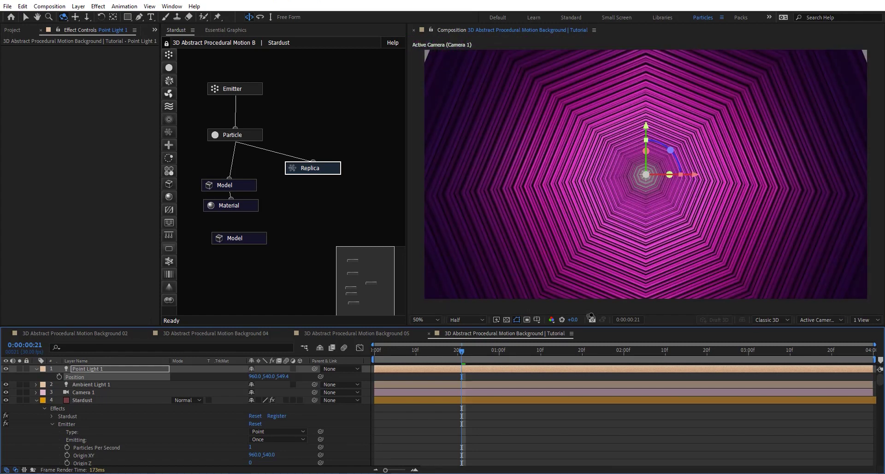
- Add a Turbulence node beneath the Replica and set its Position offset to 200
{"action": "left_click_drag", "start_coordinate": [493, 349], "coordinate": [628, 350]}
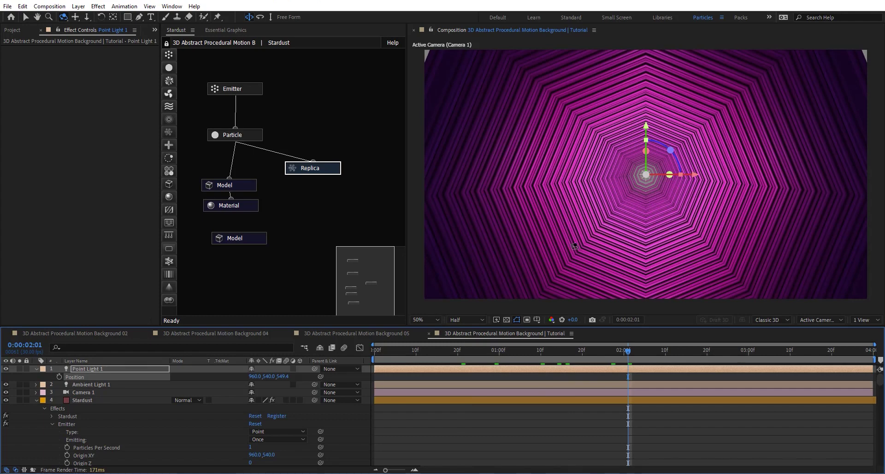
{"action": "left_click_drag", "start_coordinate": [169, 106], "coordinate": [300, 199]}
{"action": "left_click", "coordinate": [338, 198]}
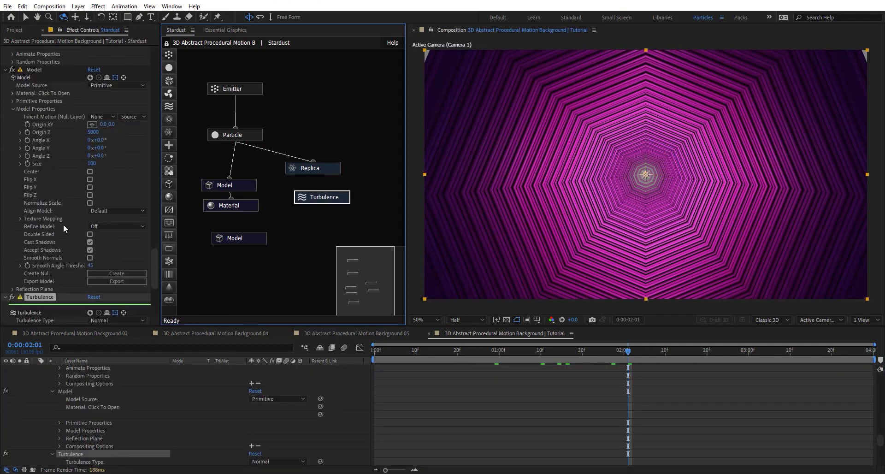
{"action": "scroll", "coordinate": [62, 225], "scroll_direction": "down", "scroll_amount": 3}
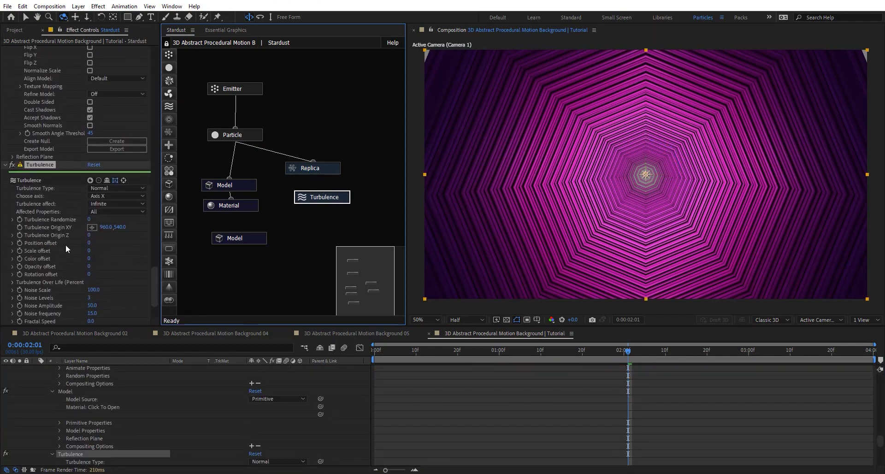
{"action": "left_click", "coordinate": [89, 243]}
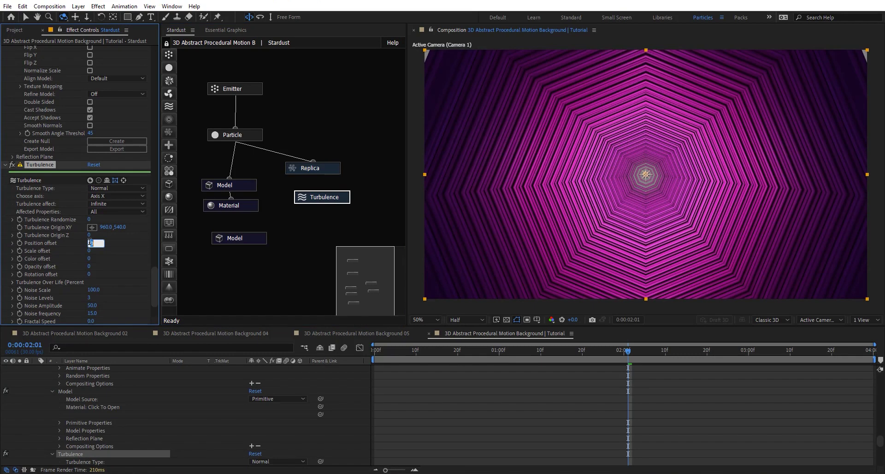
{"action": "type", "text": "200"}
{"action": "key", "text": "Return"}
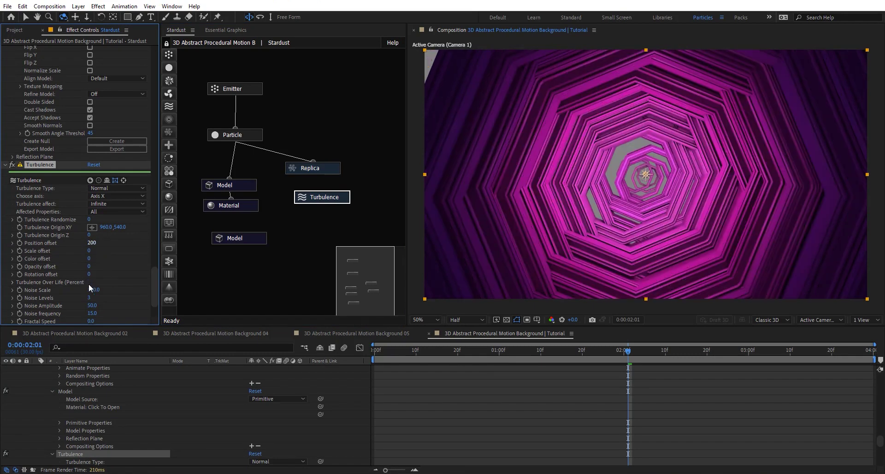
- Set the Turbulence's Noise Scale to 500 and check the rings at other times
{"action": "left_click", "coordinate": [94, 290]}
{"action": "type", "text": "500"}
{"action": "key", "text": "Return"}
{"action": "left_click_drag", "start_coordinate": [601, 350], "coordinate": [474, 353]}
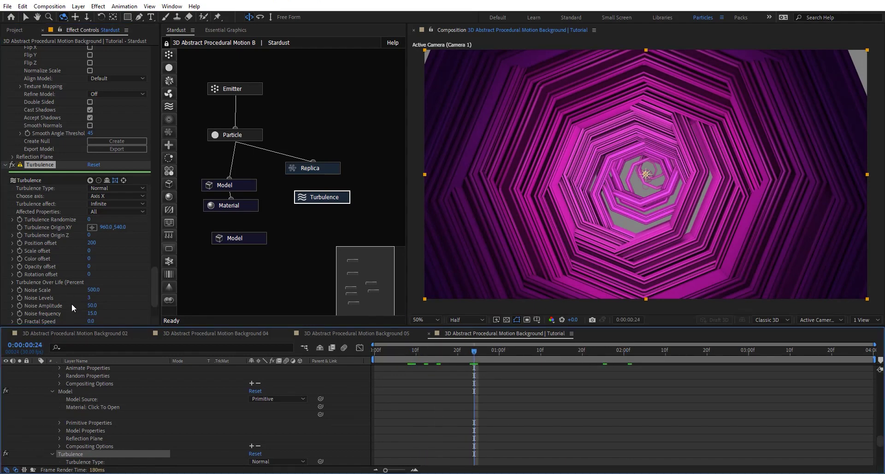
- Set the Turbulence's Fractal Speed to 10 and preview the animated ring displacement across the timeline
{"action": "scroll", "coordinate": [35, 305], "scroll_direction": "down", "scroll_amount": 1}
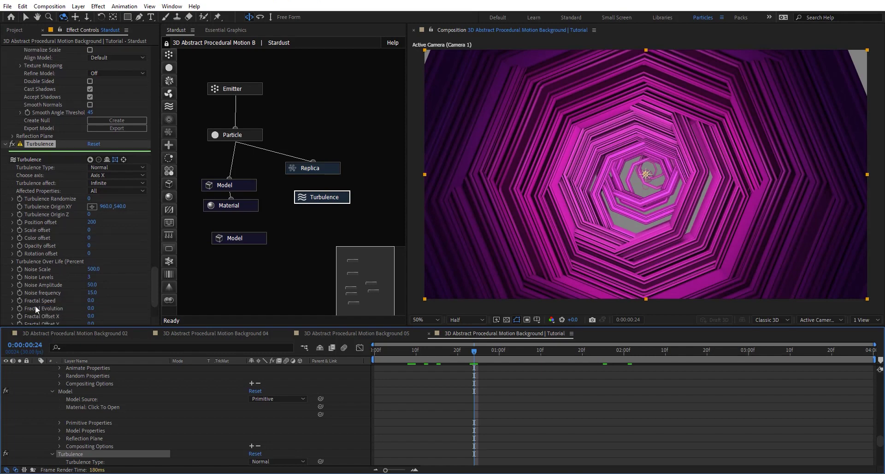
{"action": "left_click", "coordinate": [89, 300]}
{"action": "type", "text": "10"}
{"action": "key", "text": "Return"}
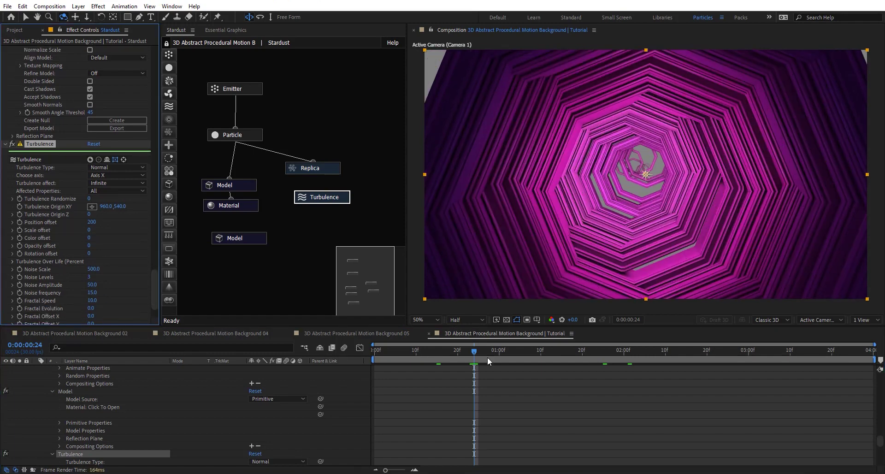
{"action": "left_click_drag", "start_coordinate": [486, 353], "coordinate": [695, 348]}
{"action": "left_click_drag", "start_coordinate": [751, 349], "coordinate": [495, 356]}
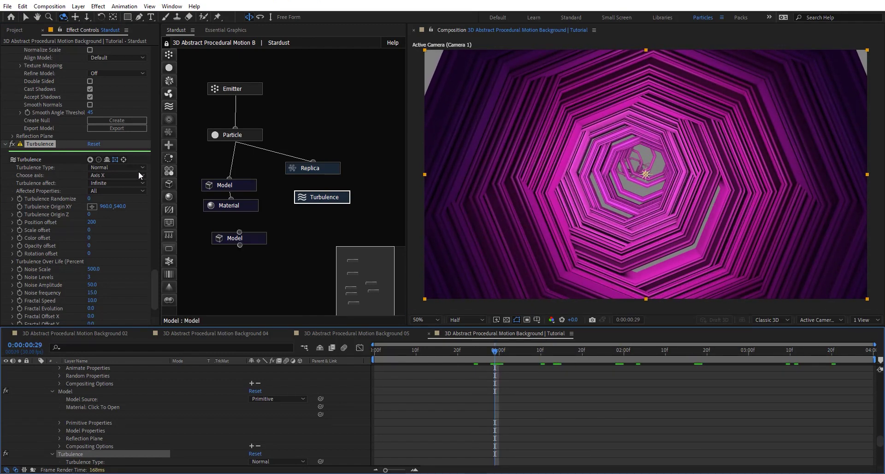
- Change the Turbulence Type to Axis and restrict the displacement to Axis Z, checking the motion around 0:00:01:00
{"action": "left_click", "coordinate": [129, 166]}
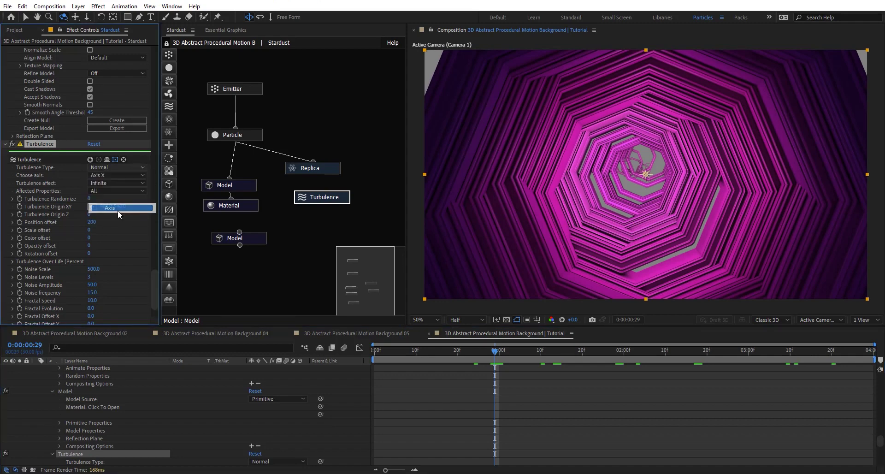
{"action": "left_click", "coordinate": [106, 176]}
{"action": "left_click", "coordinate": [106, 176]}
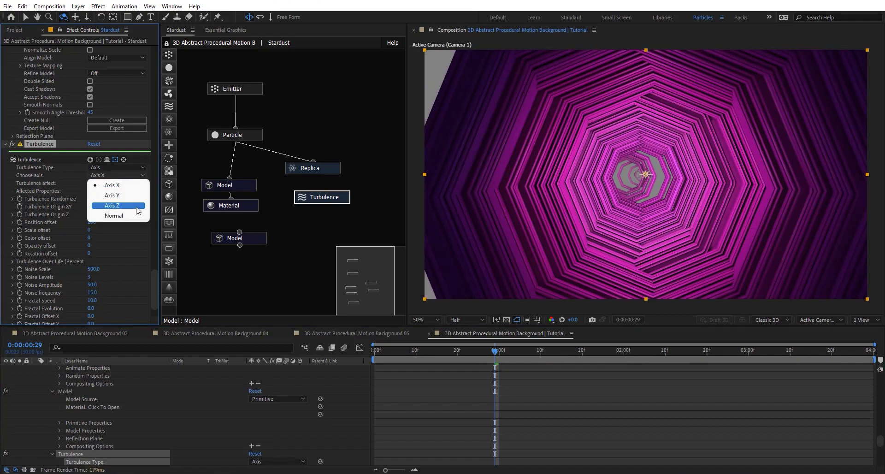
{"action": "left_click", "coordinate": [112, 207]}
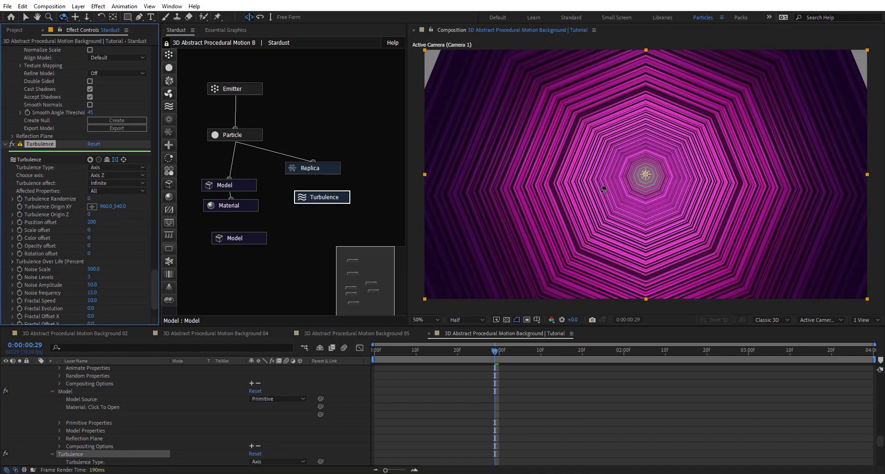
{"action": "left_click_drag", "start_coordinate": [457, 353], "coordinate": [499, 359]}
- Inspect the rings at 100% in full resolution, return to 50%, and move the camera closer so the tunnel fills the frame
{"action": "key", "text": "slash"}
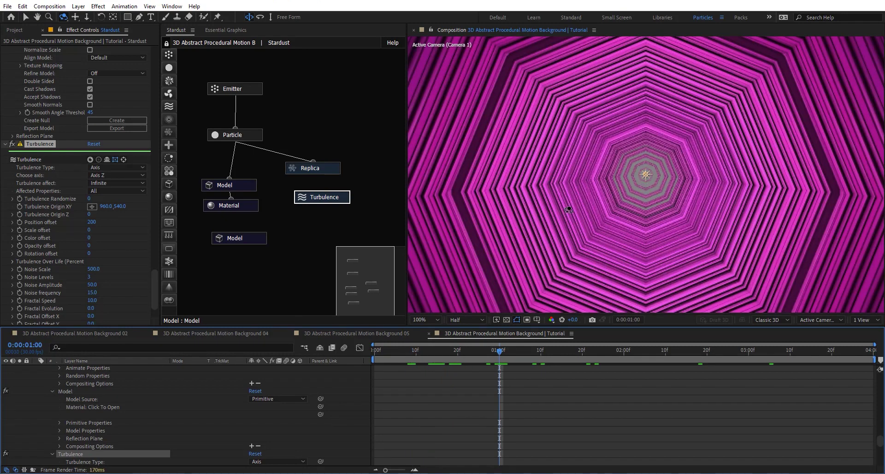
{"action": "left_click", "coordinate": [464, 320]}
{"action": "left_click", "coordinate": [466, 339]}
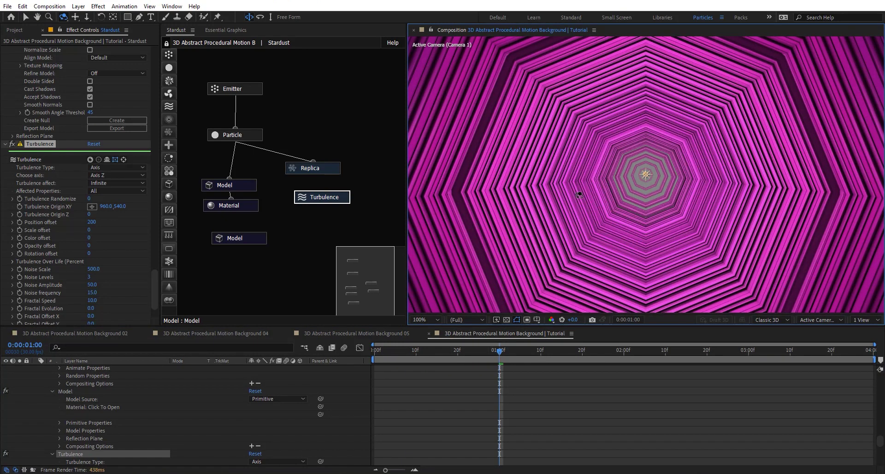
{"action": "key", "text": "comma"}
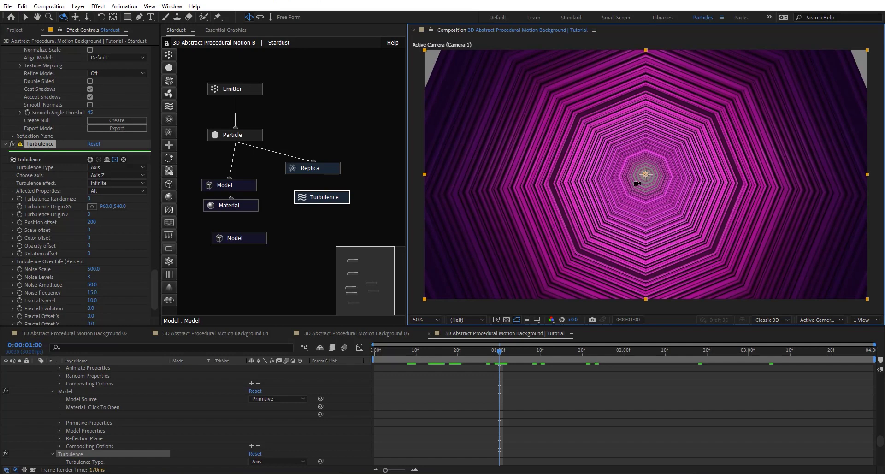
{"action": "scroll", "coordinate": [638, 180], "scroll_direction": "up", "scroll_amount": 5}
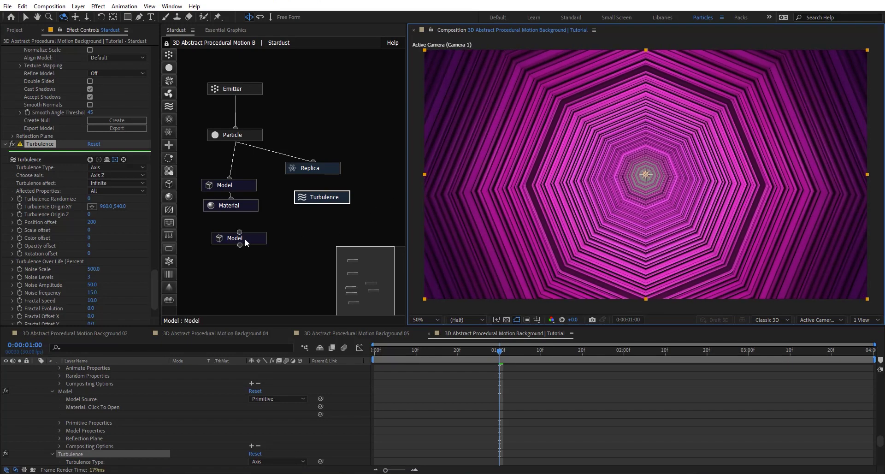
- Add a Material node and connect it to the backing plane's Model
{"action": "left_click", "coordinate": [245, 239]}
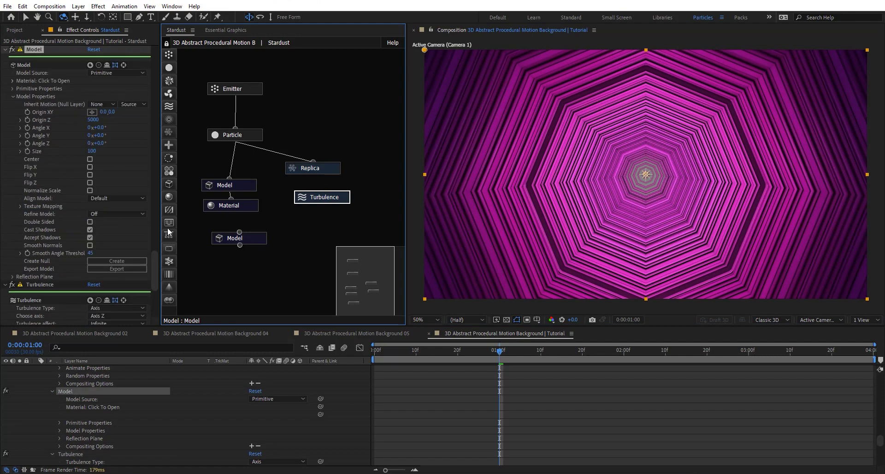
{"action": "left_click", "coordinate": [169, 197]}
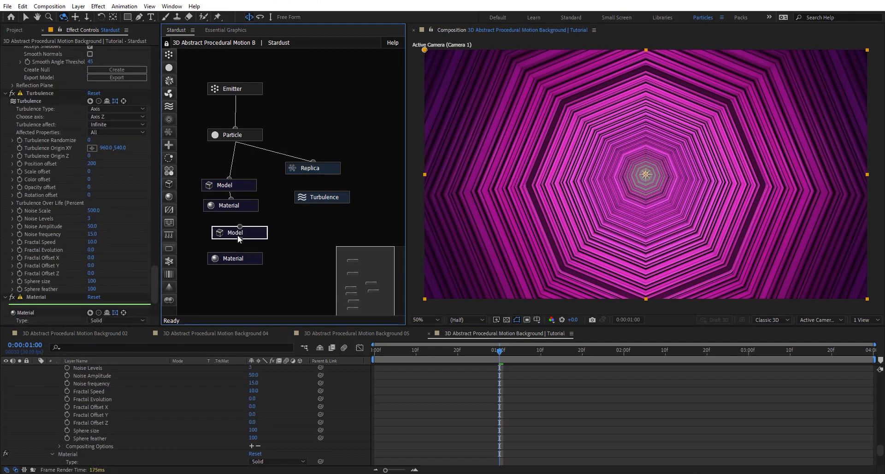
{"action": "left_click", "coordinate": [250, 257]}
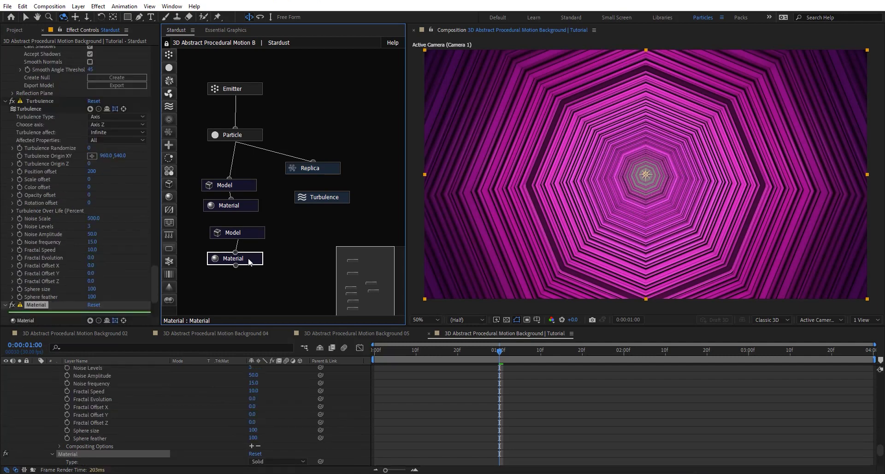
- Set Color From Particle to 0 in the Diffuse settings of the backing plane's Material
{"action": "scroll", "coordinate": [51, 235], "scroll_direction": "down", "scroll_amount": 5}
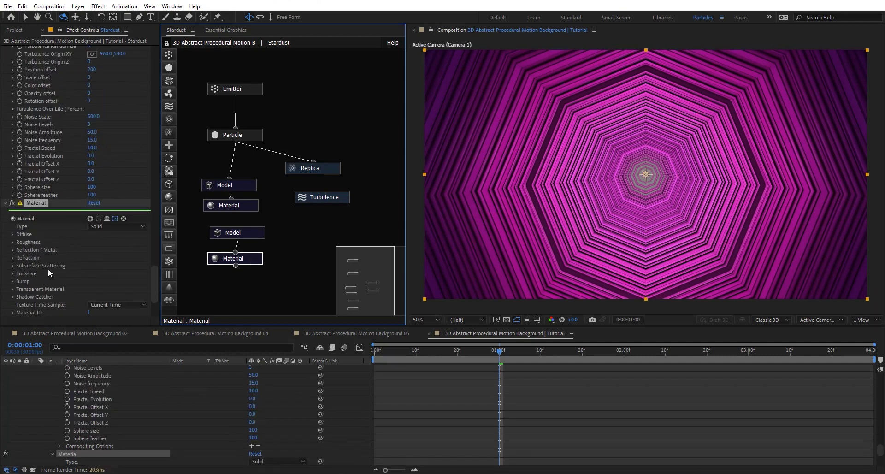
{"action": "left_click", "coordinate": [13, 234]}
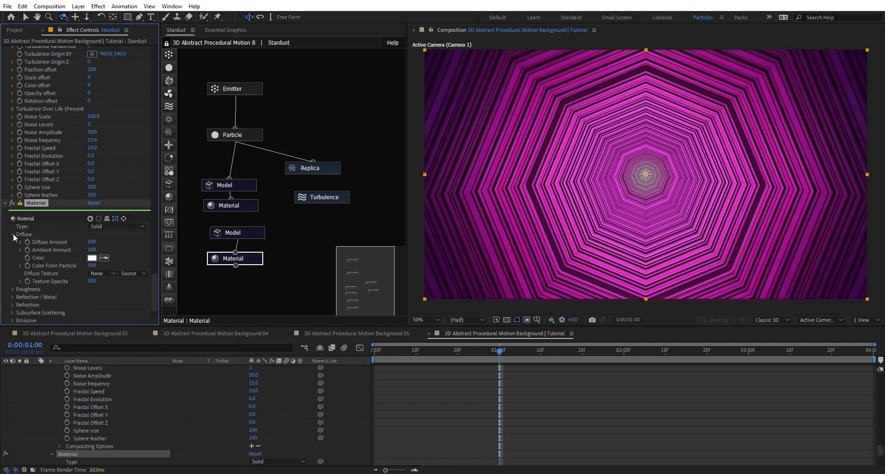
{"action": "scroll", "coordinate": [95, 265], "scroll_direction": "down", "scroll_amount": 1}
{"action": "left_click", "coordinate": [96, 266]}
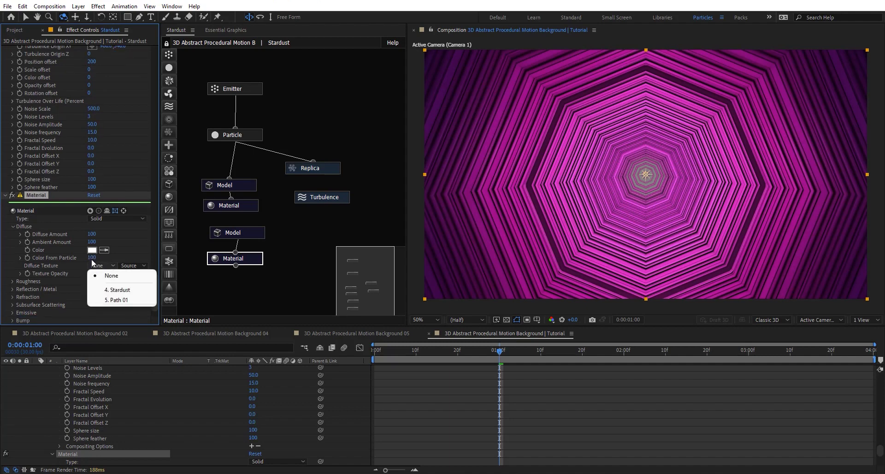
{"action": "left_click", "coordinate": [94, 263]}
{"action": "left_click", "coordinate": [92, 258]}
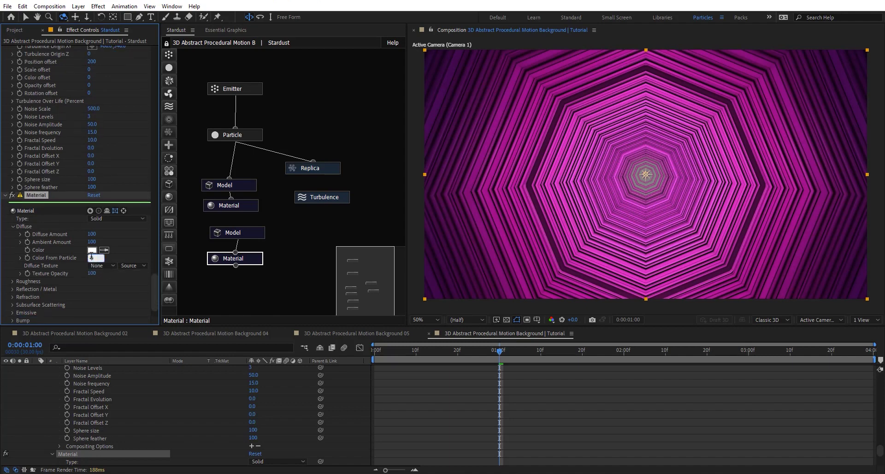
{"action": "type", "text": "0"}
- Sample magenta from the rings as the backing plane Material's diffuse colour and return to the start of the timeline
{"action": "left_click", "coordinate": [104, 250]}
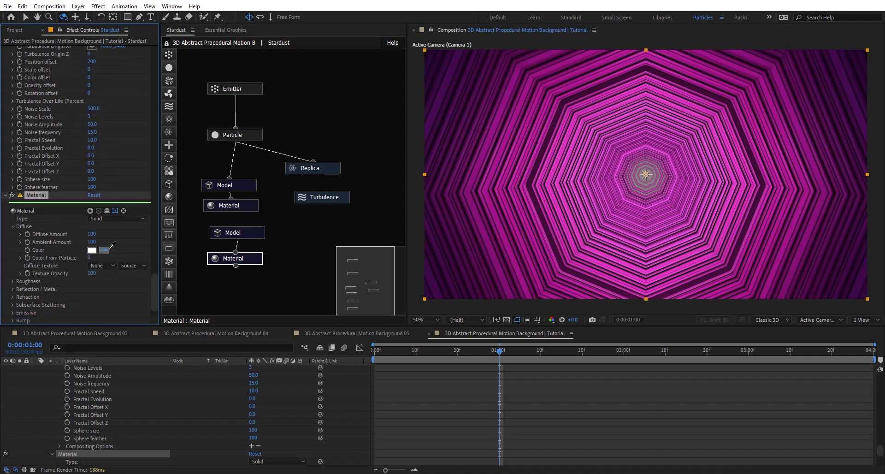
{"action": "left_click", "coordinate": [630, 200]}
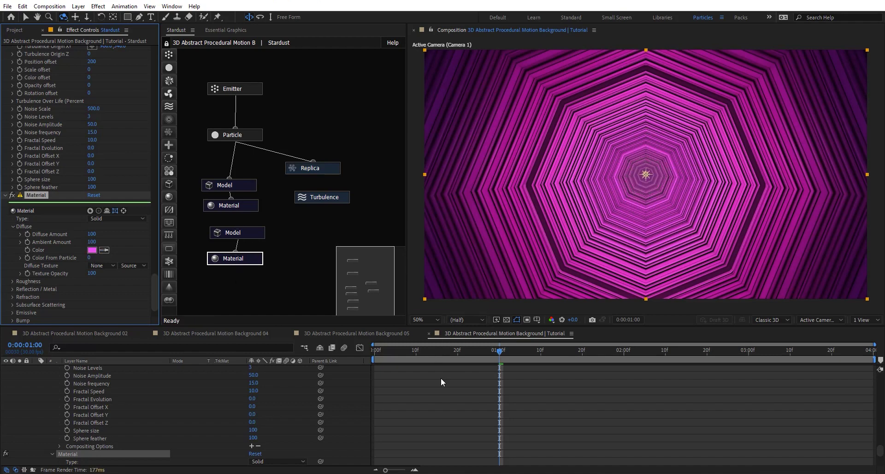
{"action": "left_click_drag", "start_coordinate": [404, 351], "coordinate": [364, 362]}
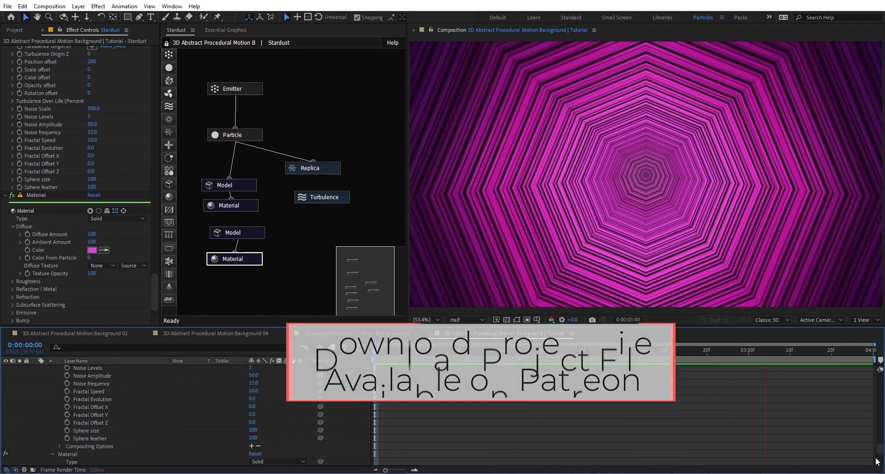
- At 0:00:00:09, add a teal Spot light with 100% intensity, a 170° cone angle and 50% cone feather
{"action": "scroll", "coordinate": [608, 408], "scroll_direction": "up", "scroll_amount": 15}
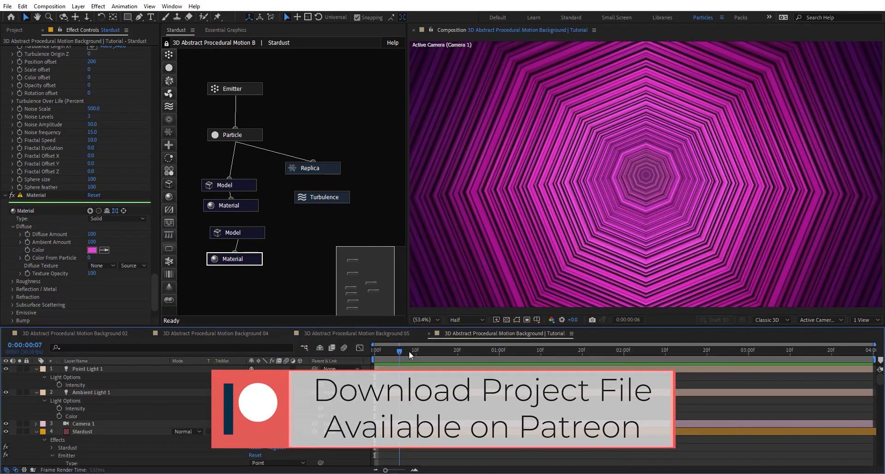
{"action": "left_click_drag", "start_coordinate": [398, 355], "coordinate": [412, 355]}
{"action": "key", "text": "ctrl+alt+shift+l"}
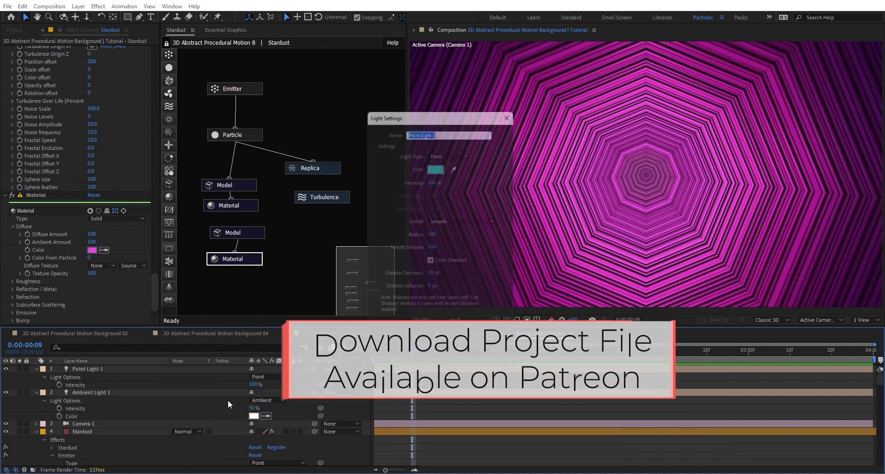
{"action": "left_click", "coordinate": [441, 153]}
{"action": "left_click", "coordinate": [455, 167]}
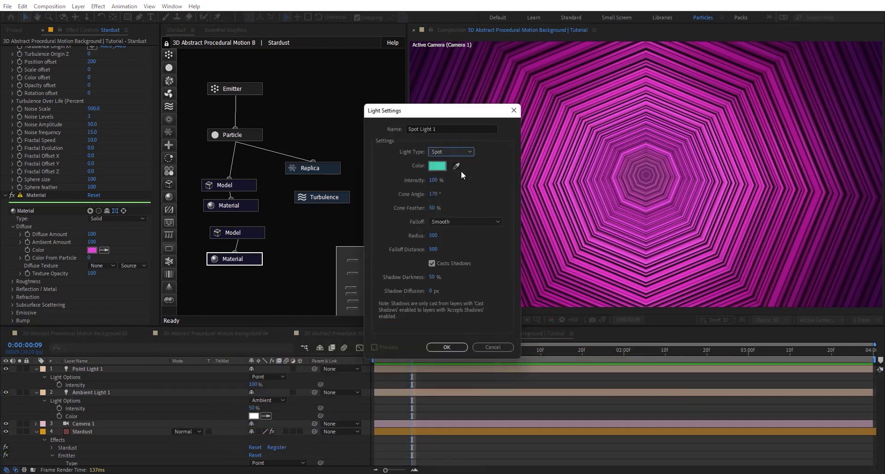
{"action": "left_click", "coordinate": [447, 348]}
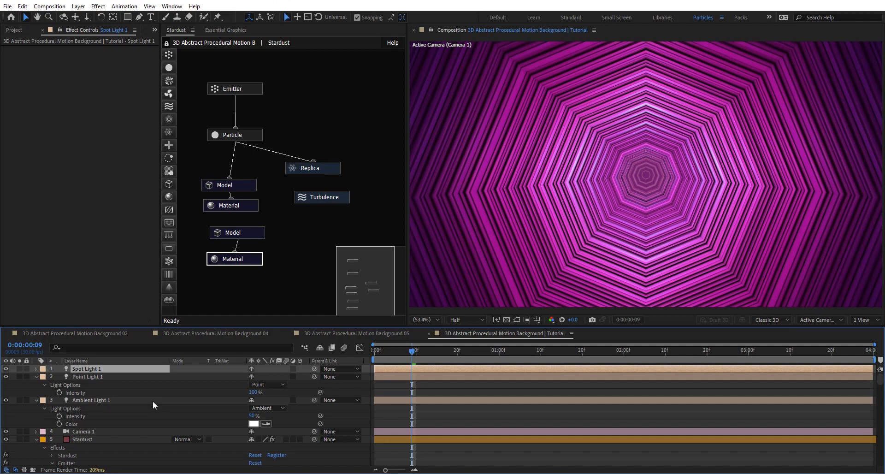
- Set Spot Light 1's Intensity to 500% and preview the lighting through to 0:00:03:29
{"action": "key", "text": "p"}
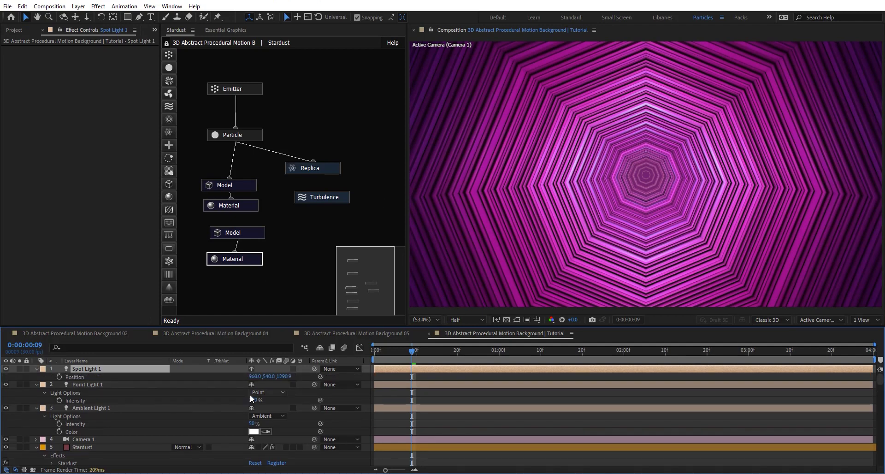
{"action": "key", "text": "t"}
{"action": "left_click_drag", "start_coordinate": [251, 384], "coordinate": [351, 377]}
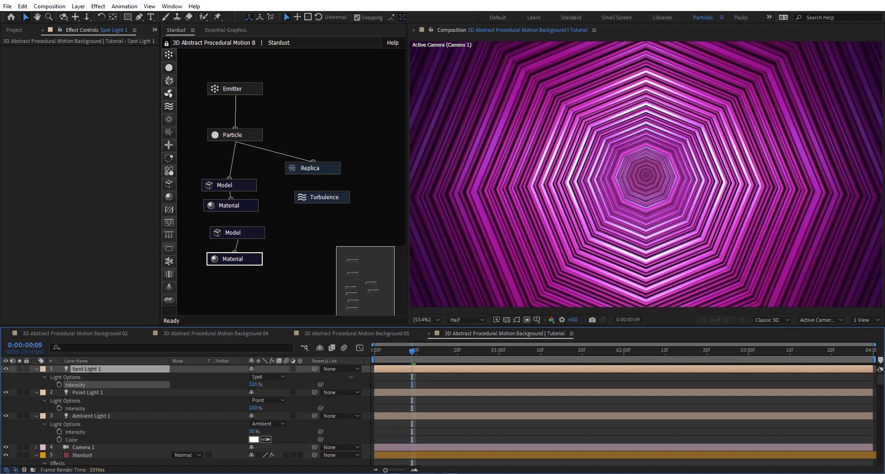
{"action": "left_click", "coordinate": [254, 385]}
{"action": "key", "text": "Return"}
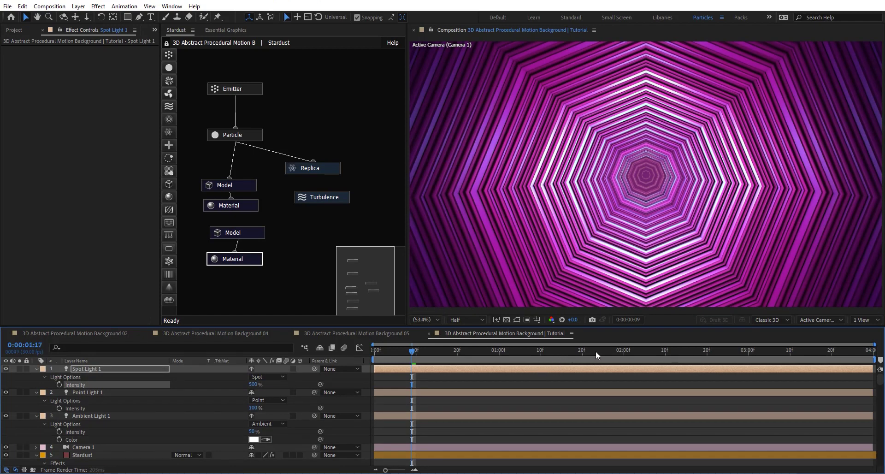
{"action": "left_click_drag", "start_coordinate": [595, 350], "coordinate": [757, 350]}
{"action": "left_click_drag", "start_coordinate": [810, 346], "coordinate": [872, 347]}
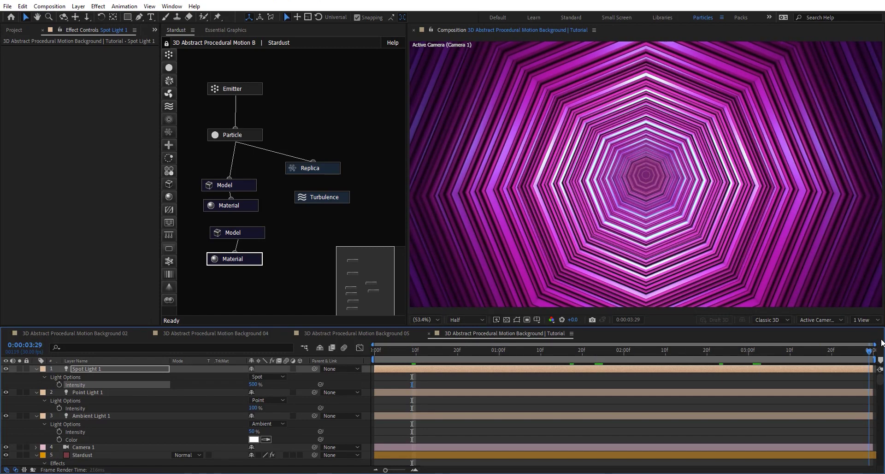
- Set the Replica node's Replicates to 50, check the tunnel's length in Top view, and return to Active Camera
{"action": "left_click", "coordinate": [333, 174]}
{"action": "scroll", "coordinate": [65, 244], "scroll_direction": "down", "scroll_amount": 3}
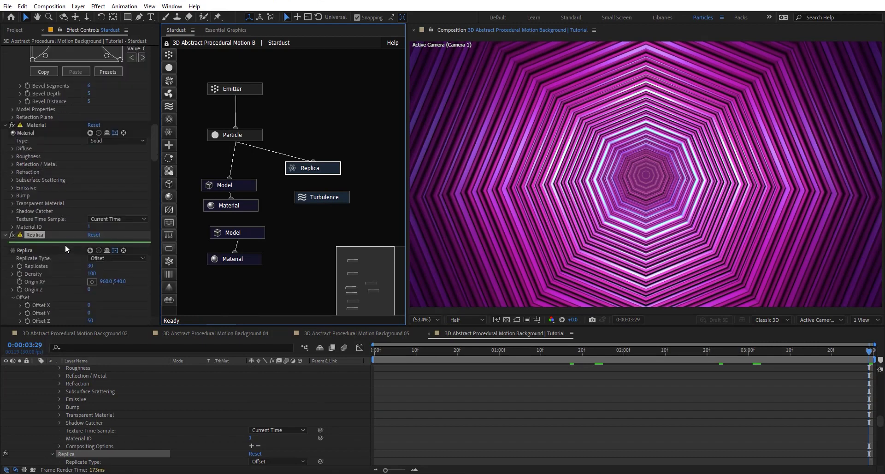
{"action": "left_click", "coordinate": [817, 320]}
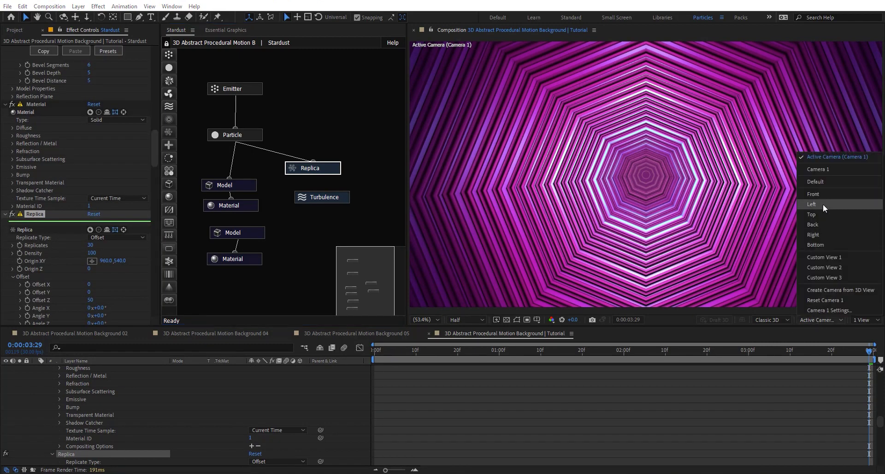
{"action": "left_click", "coordinate": [824, 214]}
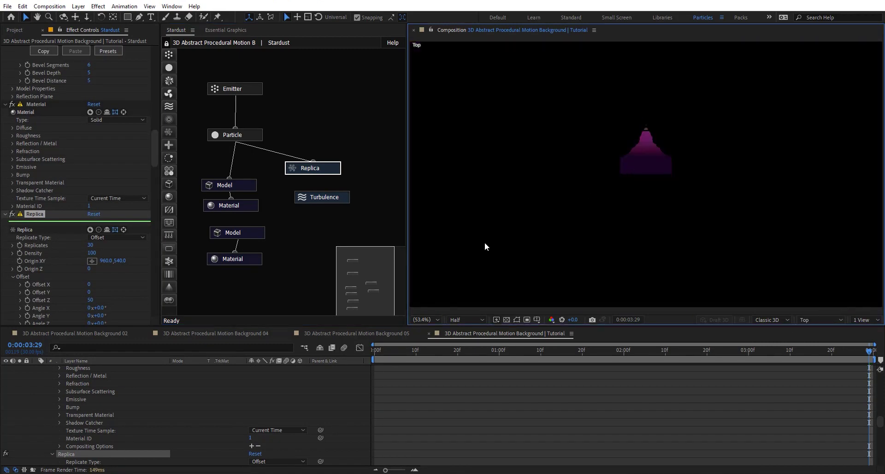
{"action": "left_click", "coordinate": [89, 246]}
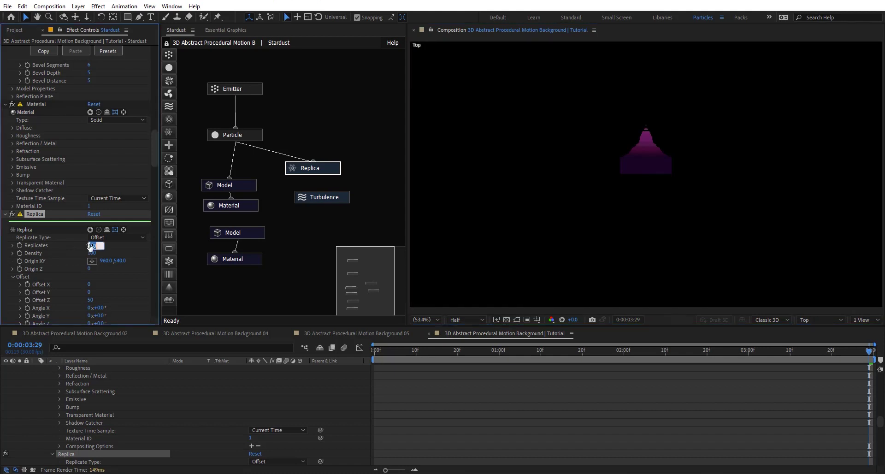
{"action": "type", "text": "50"}
{"action": "key", "text": "Return"}
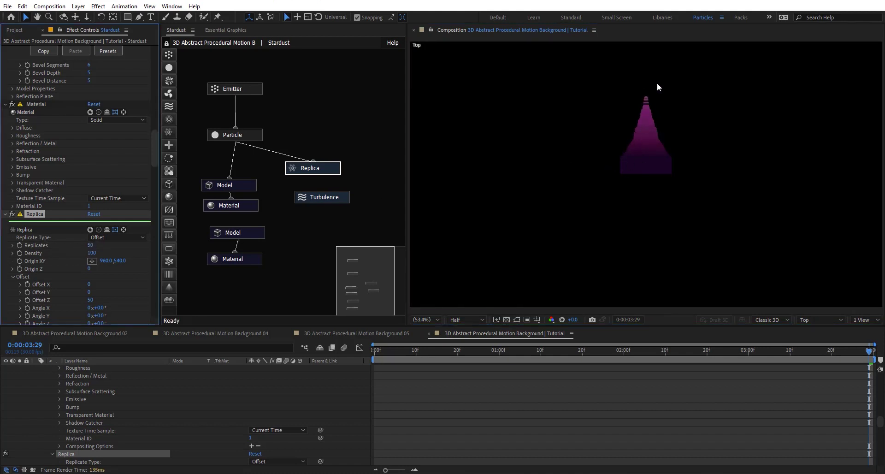
{"action": "left_click", "coordinate": [822, 320]}
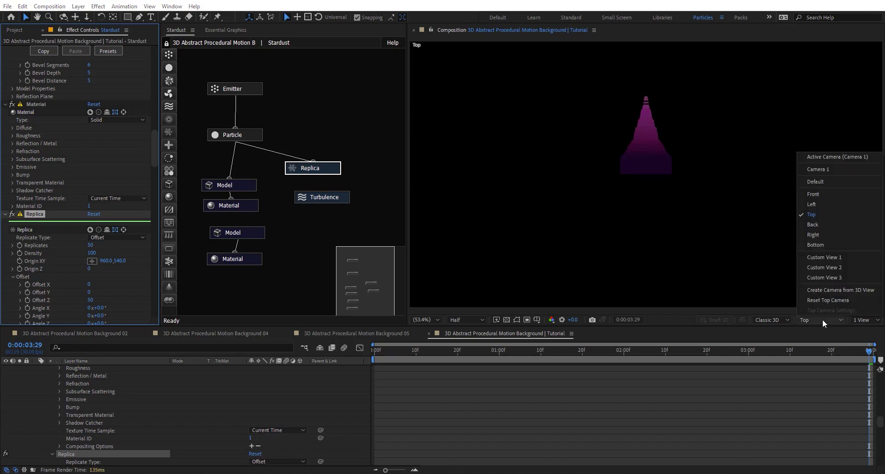
{"action": "left_click", "coordinate": [829, 158]}
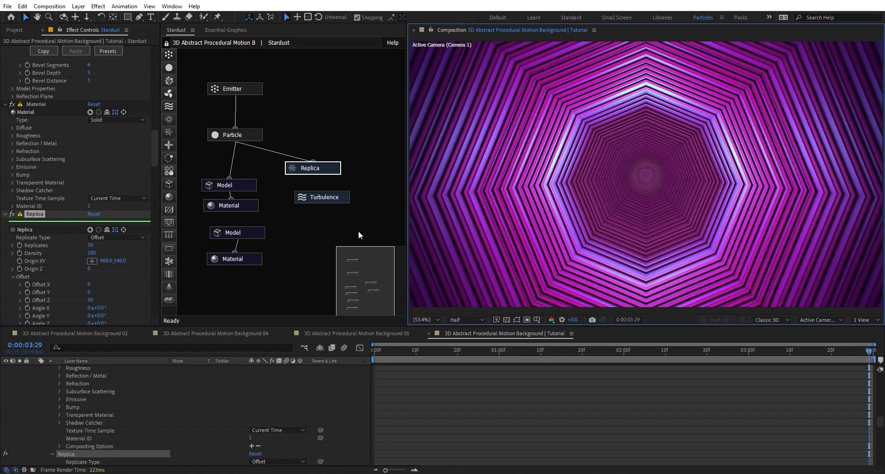
- Compare the tunnel at 30 Replicates, then restore the Replica node's Replicates to 50
{"action": "left_click", "coordinate": [93, 246]}
{"action": "type", "text": "30"}
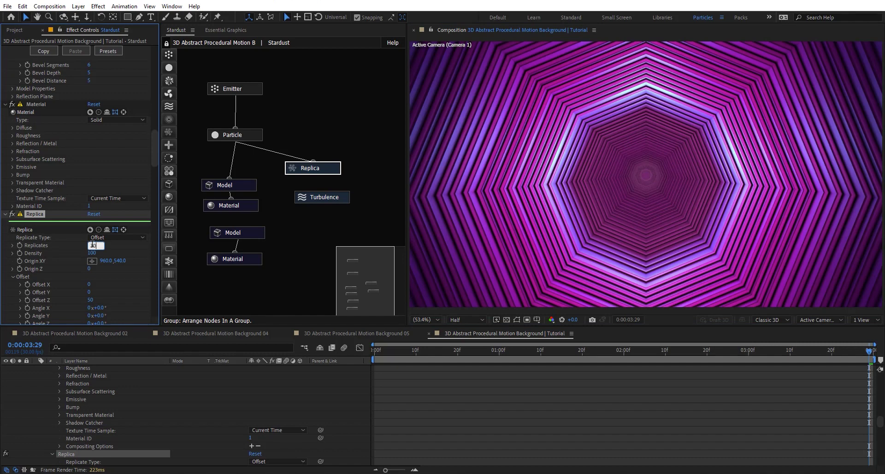
{"action": "key", "text": "Return"}
{"action": "left_click", "coordinate": [92, 246]}
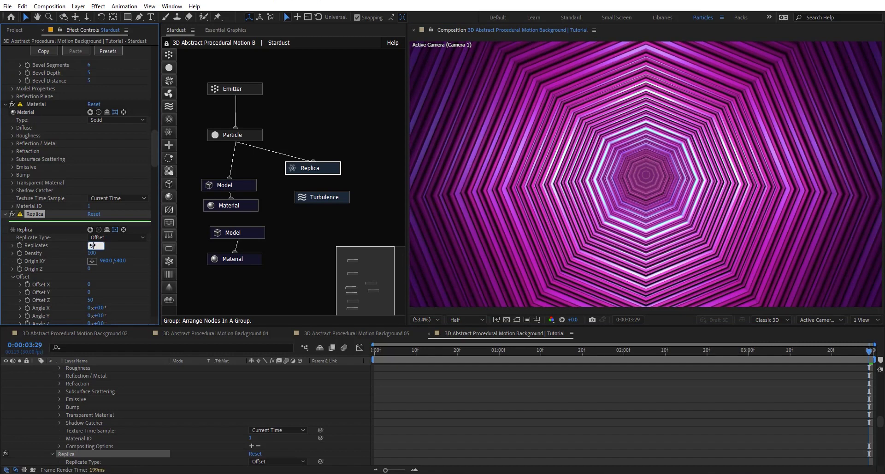
{"action": "key", "text": "Return"}
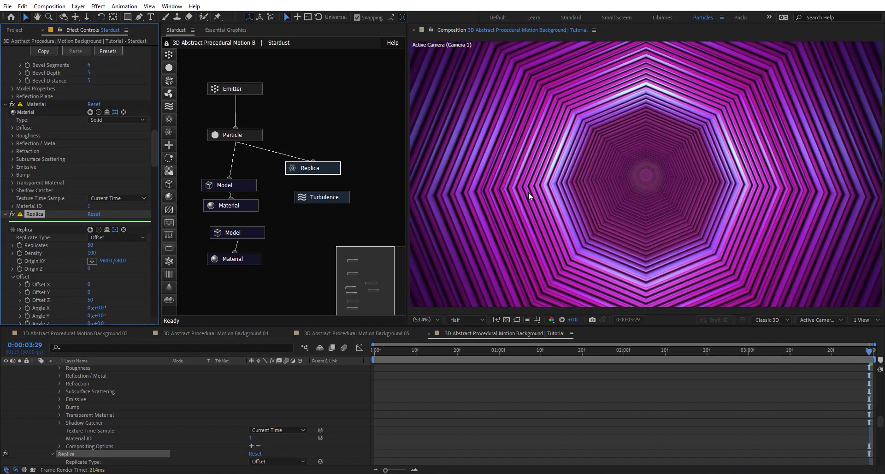
- Apply the Black White gradient preset to the Replica node's Along Path Properties Color
{"action": "scroll", "coordinate": [185, 390], "scroll_direction": "up", "scroll_amount": 10}
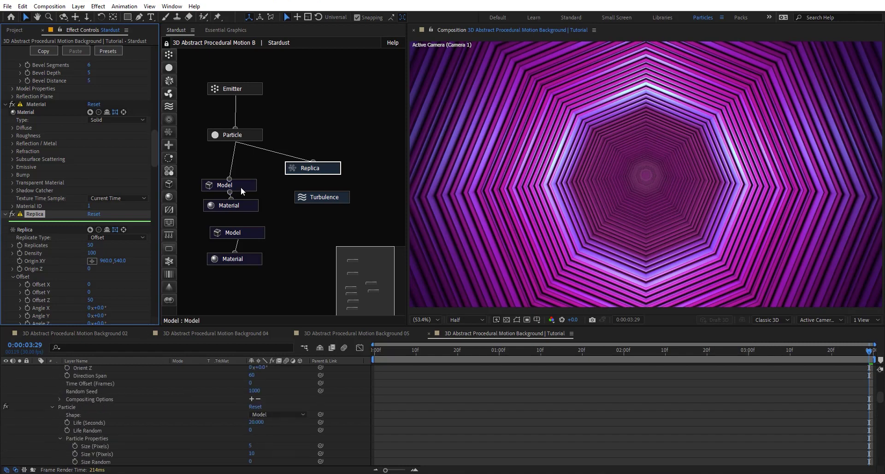
{"action": "scroll", "coordinate": [59, 234], "scroll_direction": "down", "scroll_amount": 15}
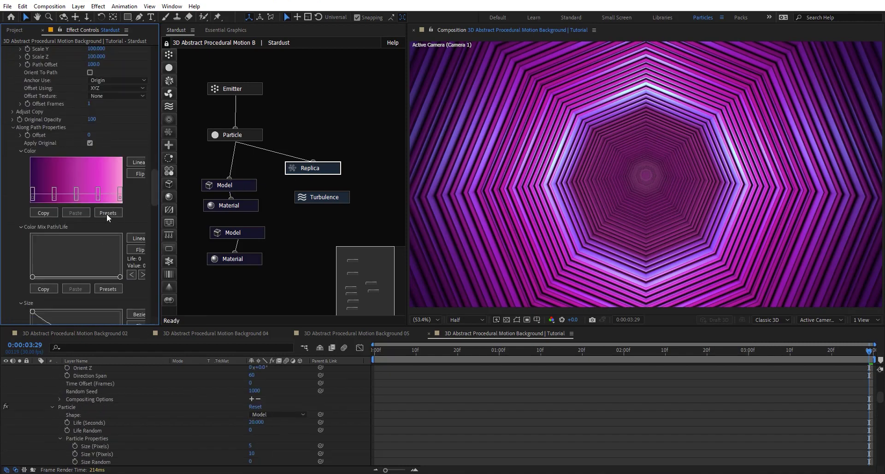
{"action": "left_click", "coordinate": [107, 213]}
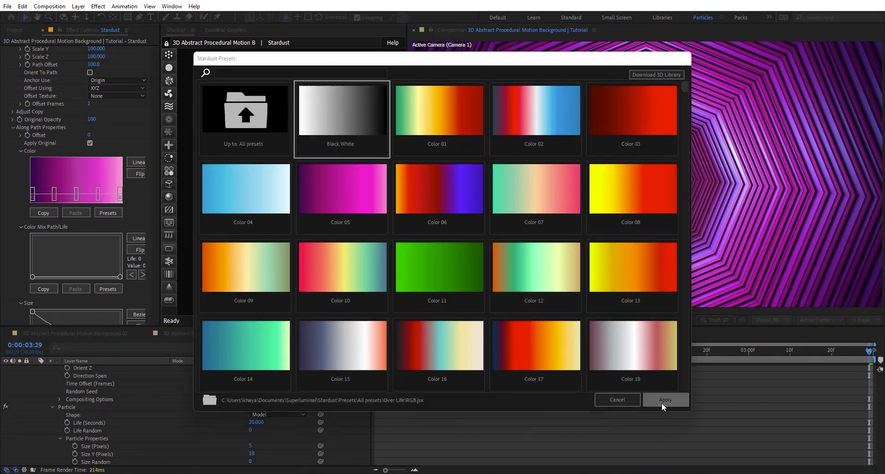
{"action": "left_click", "coordinate": [664, 400]}
- Change Spot Light 1's colour to white (FFFFFF) in its light settings
{"action": "scroll", "coordinate": [263, 455], "scroll_direction": "up", "scroll_amount": 5}
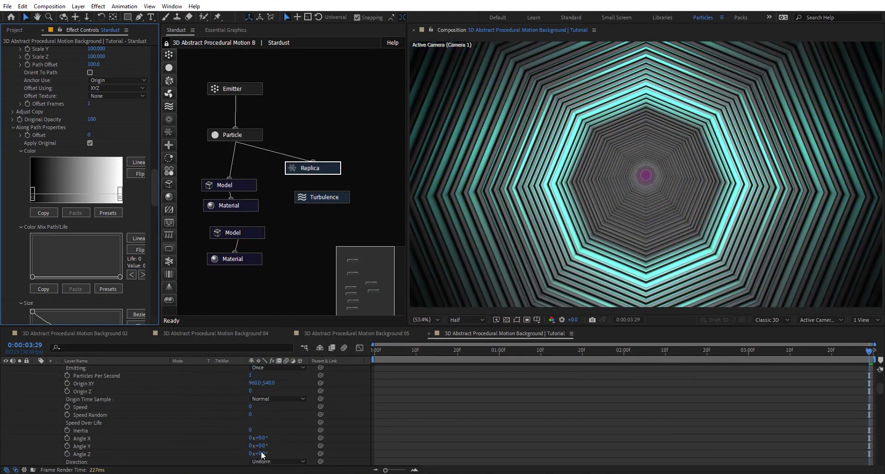
{"action": "scroll", "coordinate": [192, 433], "scroll_direction": "up", "scroll_amount": 10}
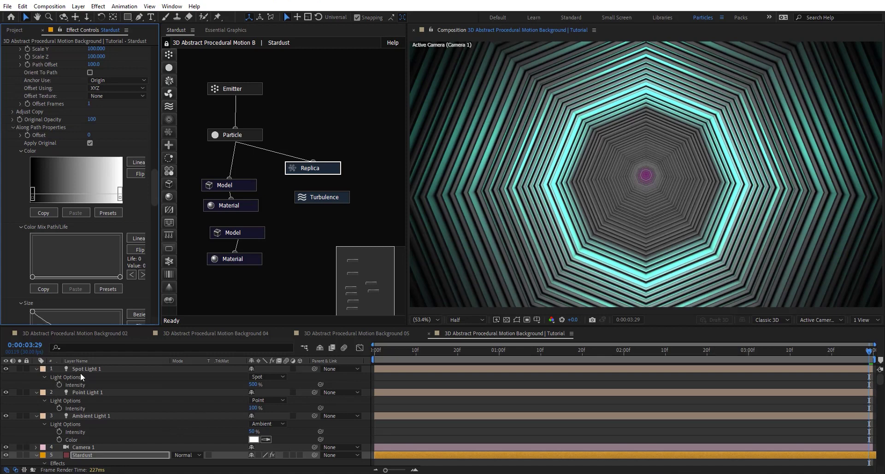
{"action": "double_click", "coordinate": [94, 368]}
{"action": "left_click", "coordinate": [438, 166]}
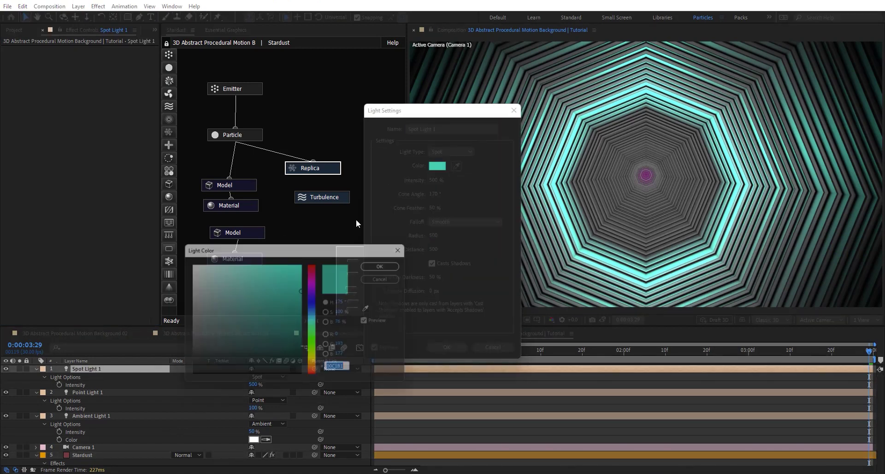
{"action": "left_click", "coordinate": [189, 263]}
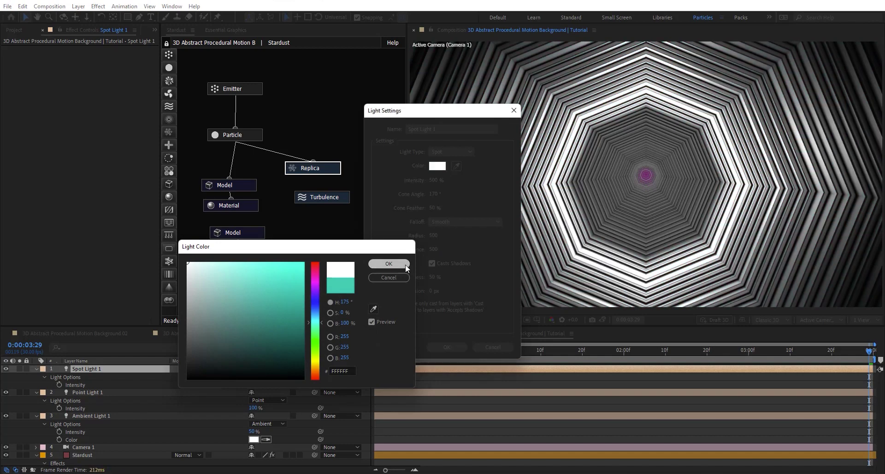
{"action": "left_click", "coordinate": [406, 265]}
{"action": "left_click", "coordinate": [447, 347]}
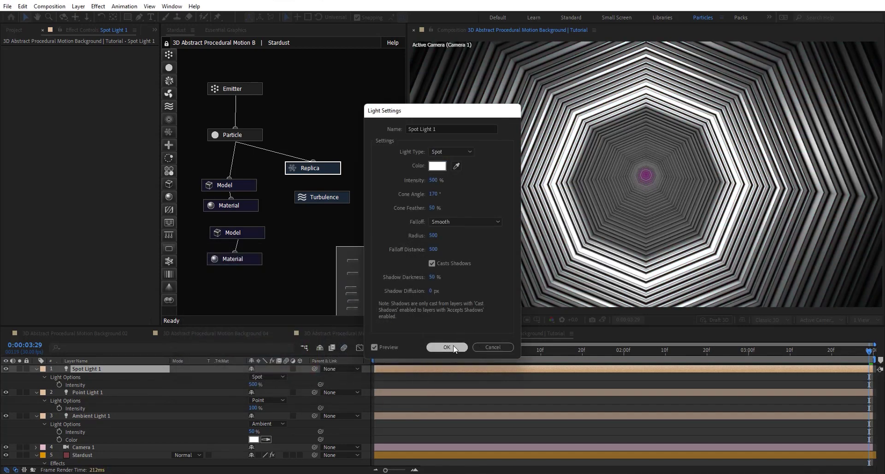
- Move to 0:00:01:02 and set the composition preview to Full resolution
{"action": "left_click", "coordinate": [507, 349]}
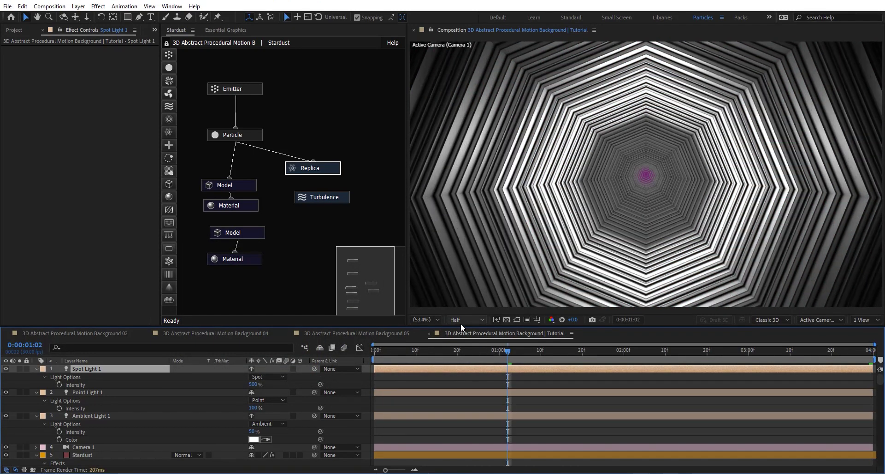
{"action": "left_click", "coordinate": [461, 320]}
{"action": "left_click", "coordinate": [463, 342]}
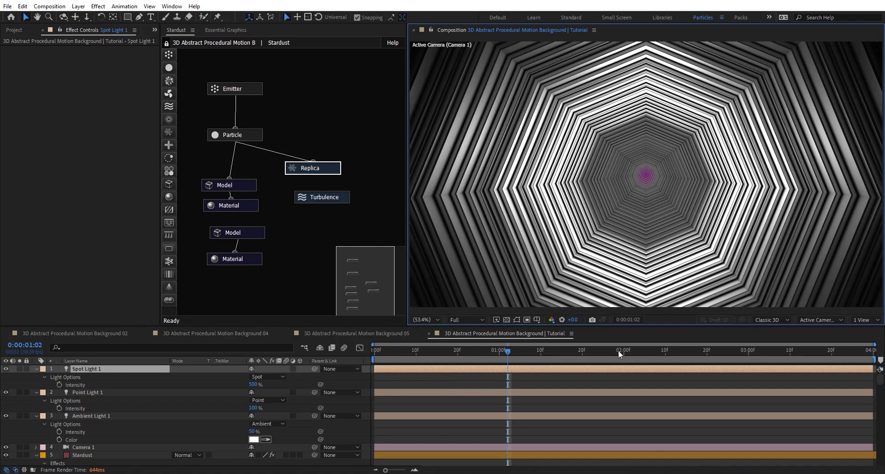
- Set Edges Width to 50 in the Extrude Properties of the ring Model connected to Particle
{"action": "left_click", "coordinate": [245, 186]}
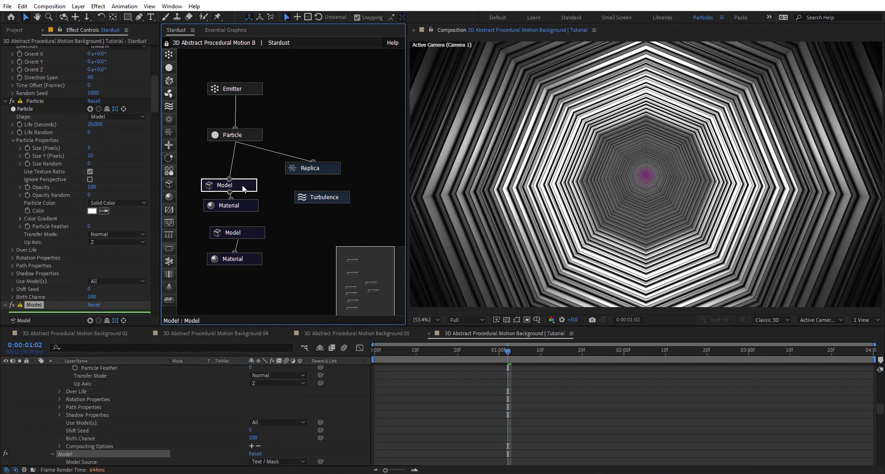
{"action": "scroll", "coordinate": [59, 239], "scroll_direction": "down", "scroll_amount": 2}
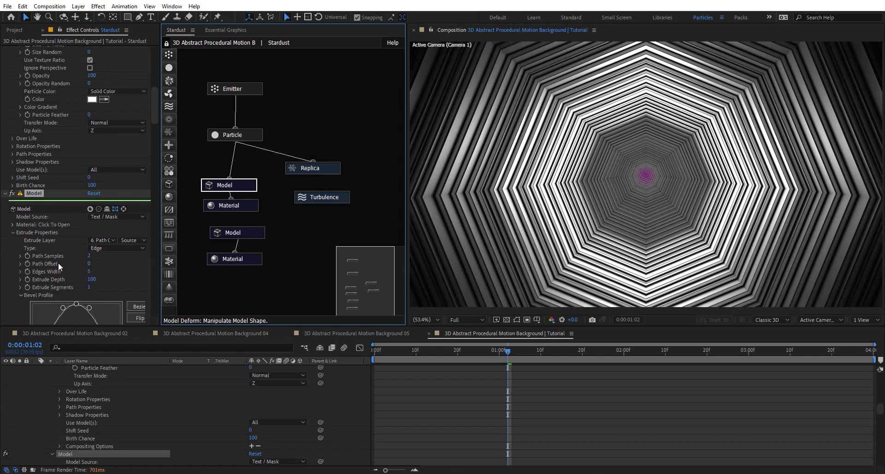
{"action": "left_click", "coordinate": [90, 253]}
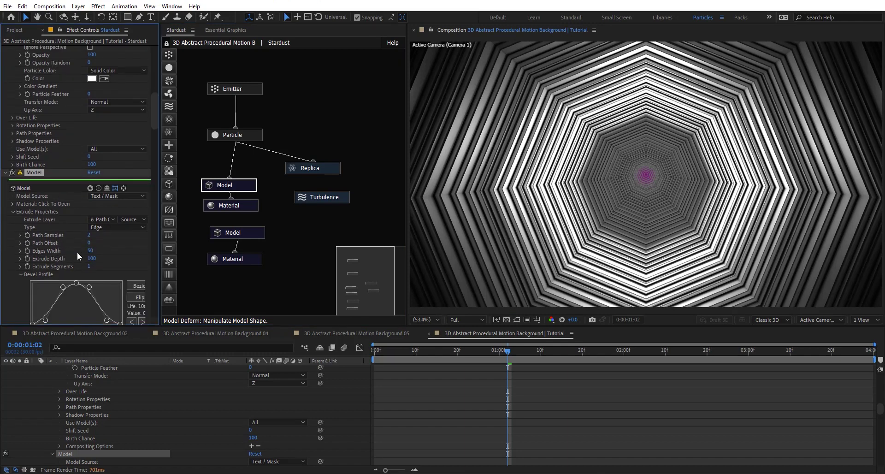
- Apply the Default curve preset to the ring Model's Bevel Profile
{"action": "scroll", "coordinate": [75, 254], "scroll_direction": "down", "scroll_amount": 1}
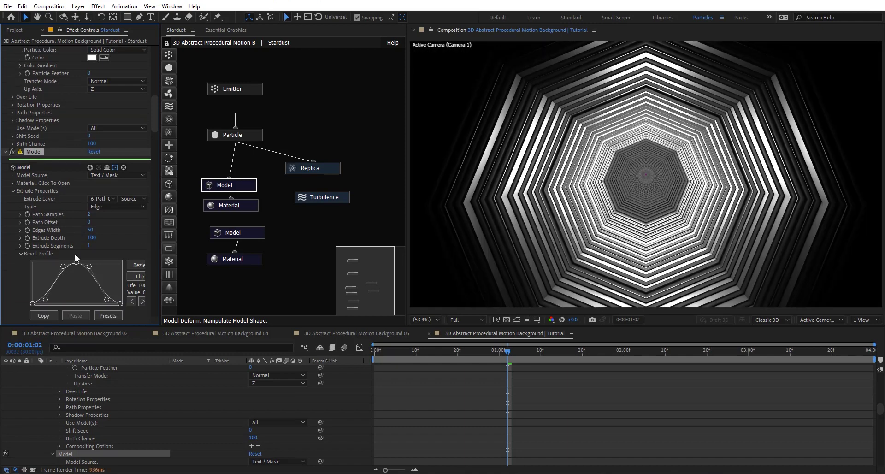
{"action": "left_click", "coordinate": [106, 316]}
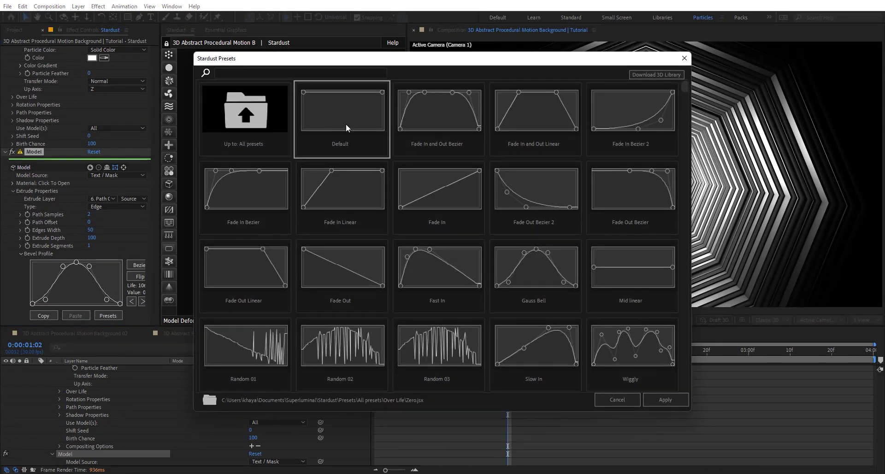
{"action": "left_click", "coordinate": [666, 401]}
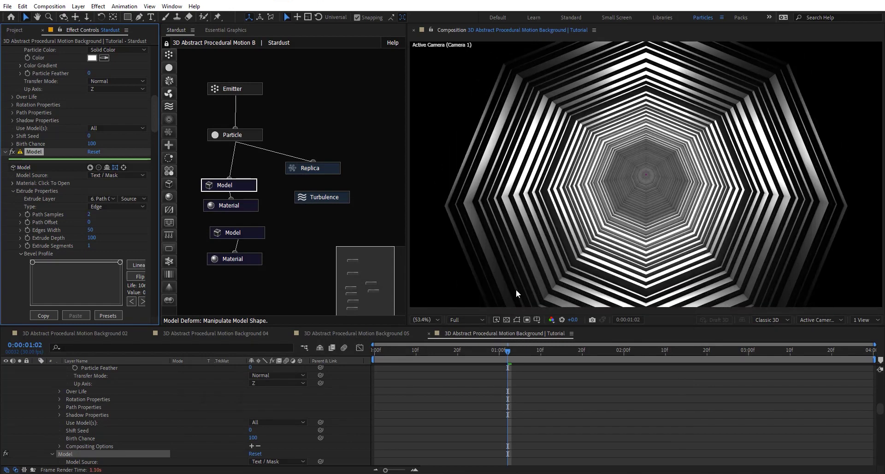
- At 0:00:00:02, move Camera 1 into the tunnel until the rings fill the frame, with the preview at Half resolution
{"action": "left_click", "coordinate": [383, 353]}
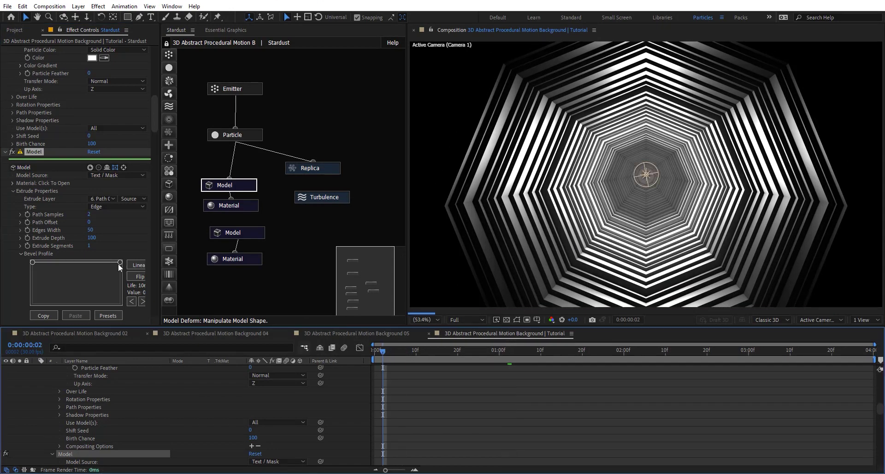
{"action": "scroll", "coordinate": [654, 171], "scroll_direction": "up", "scroll_amount": 2}
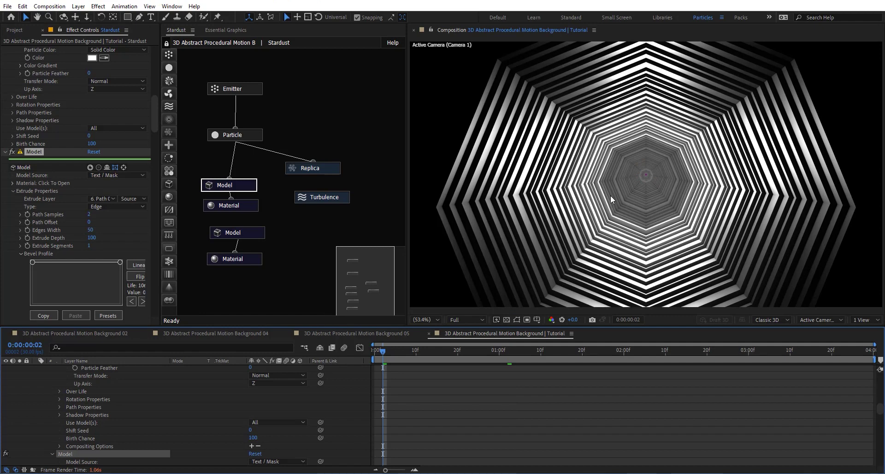
{"action": "scroll", "coordinate": [519, 206], "scroll_direction": "down", "scroll_amount": 2}
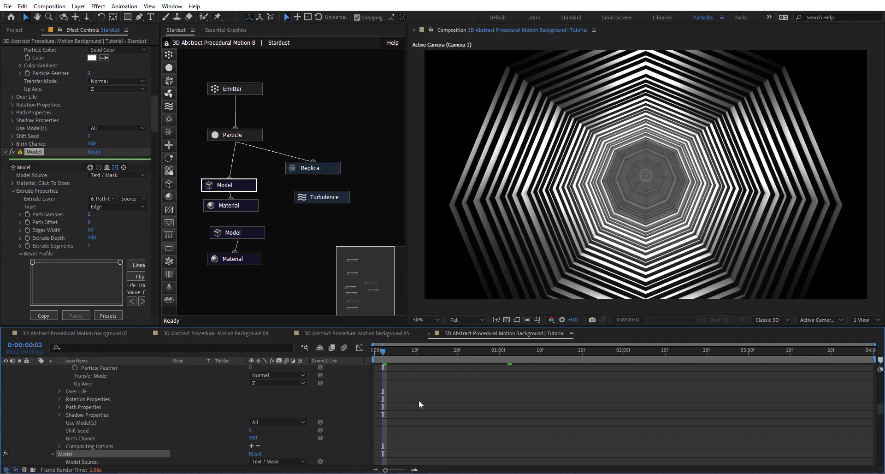
{"action": "scroll", "coordinate": [440, 405], "scroll_direction": "up", "scroll_amount": 10}
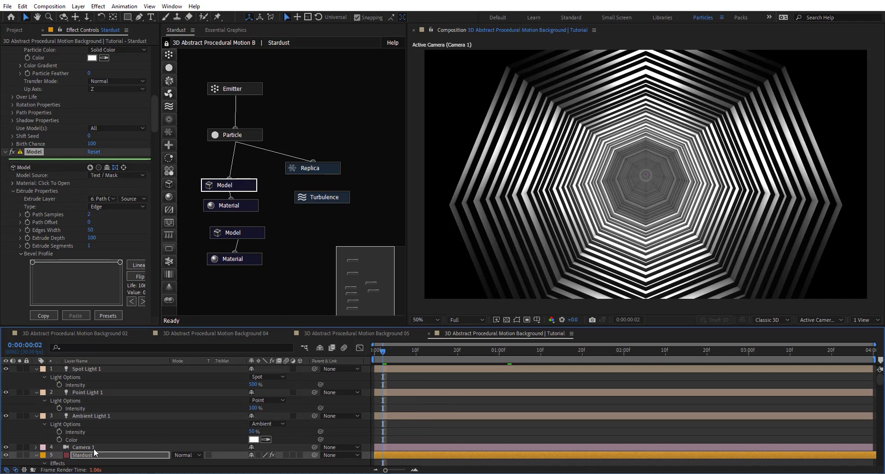
{"action": "left_click", "coordinate": [85, 447]}
{"action": "key", "text": "c"}
{"action": "left_click_drag", "start_coordinate": [648, 179], "coordinate": [621, 259]}
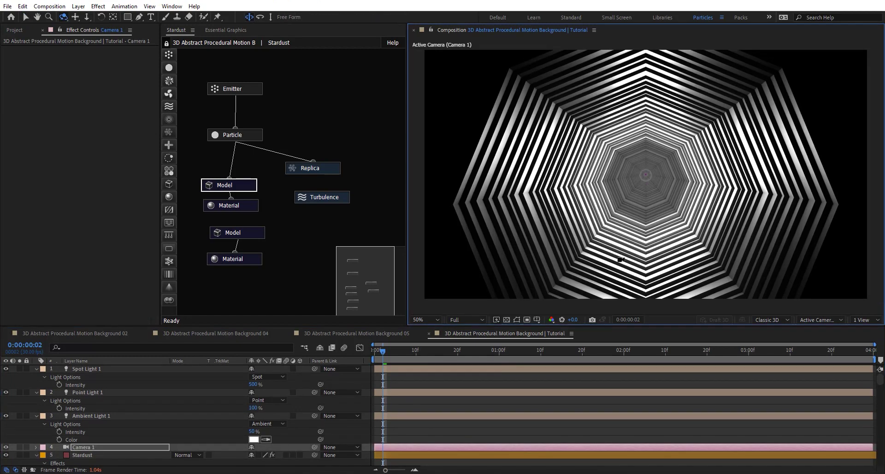
{"action": "left_click", "coordinate": [460, 322]}
{"action": "left_click", "coordinate": [470, 353]}
{"action": "scroll", "coordinate": [609, 196], "scroll_direction": "up", "scroll_amount": 3}
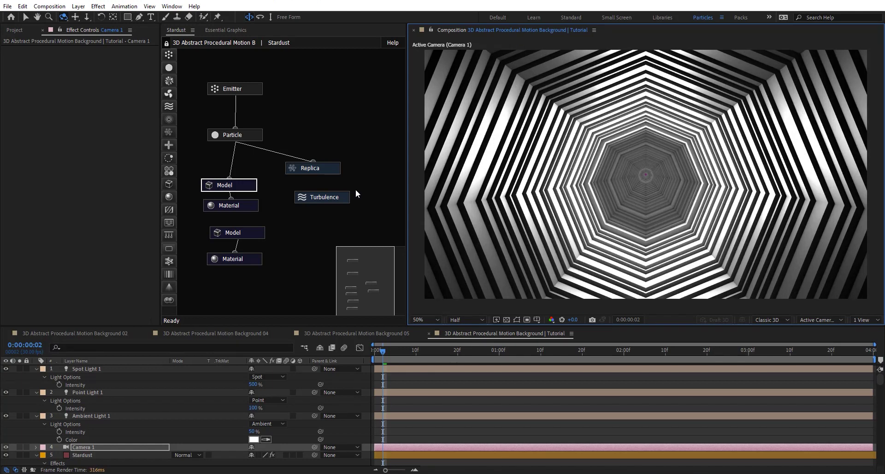
- Change the Diffuse colour of the backing plane's Material to white
{"action": "left_click", "coordinate": [247, 255]}
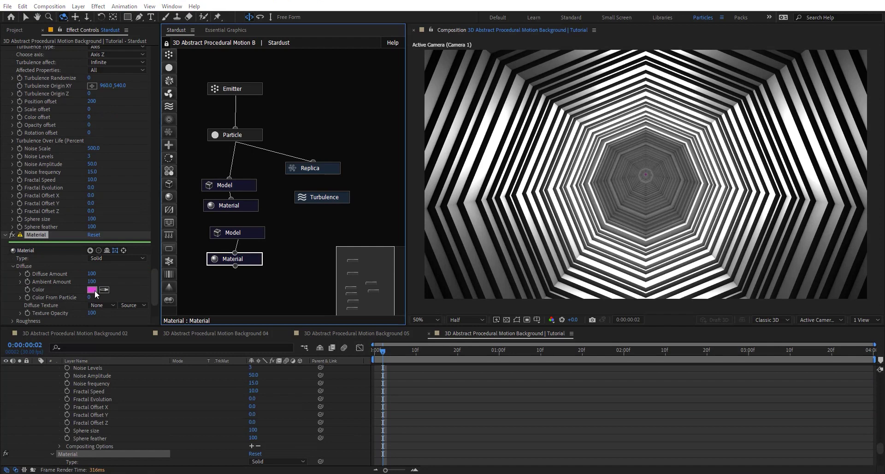
{"action": "left_click", "coordinate": [92, 290]}
{"action": "left_click_drag", "start_coordinate": [218, 282], "coordinate": [187, 262]}
{"action": "left_click", "coordinate": [389, 264]}
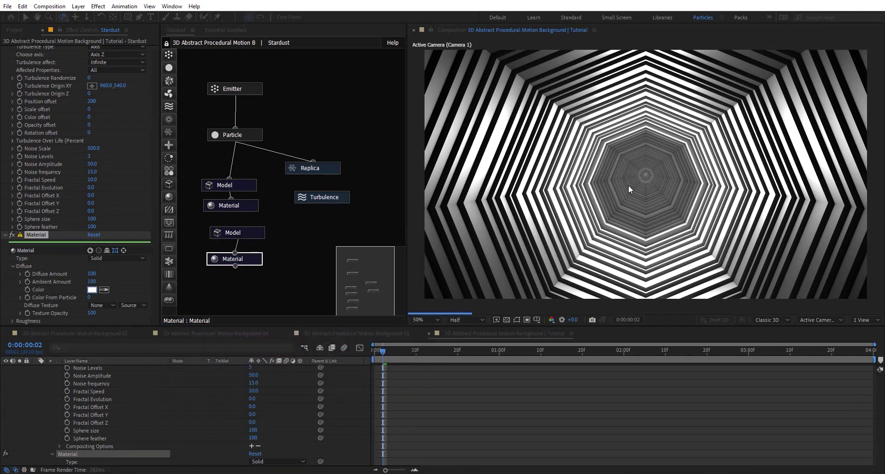
{"action": "scroll", "coordinate": [224, 403], "scroll_direction": "up", "scroll_amount": 15}
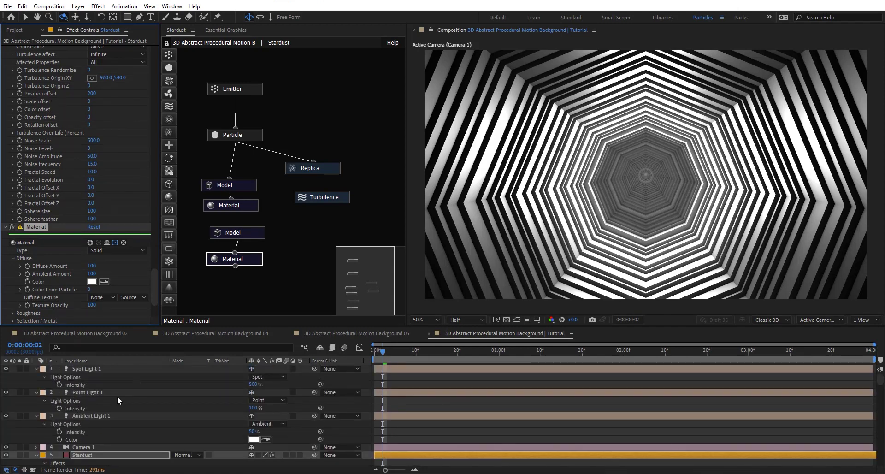
- Lower the Intensity of Ambient Light 1 to 40%
{"action": "left_click", "coordinate": [92, 393]}
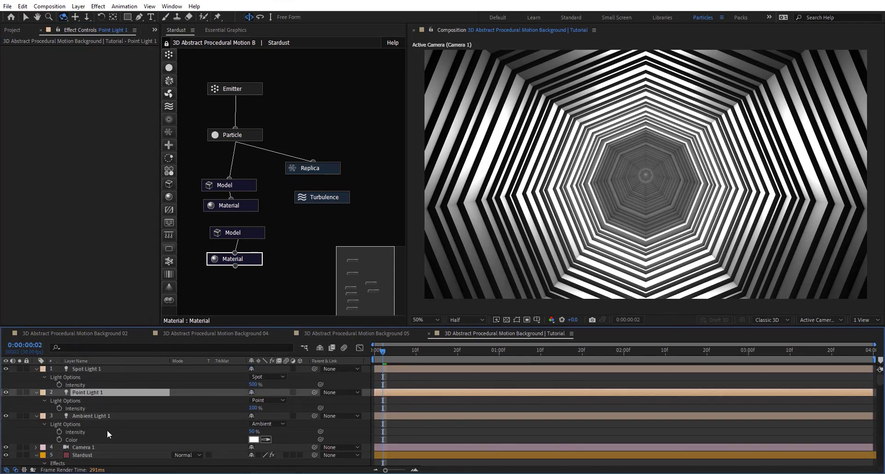
{"action": "left_click", "coordinate": [98, 416]}
{"action": "left_click_drag", "start_coordinate": [253, 431], "coordinate": [235, 433]}
- Duplicate Point Light 1, show the Position of both point lights, and set the Z position of Point Light 2 to 0
{"action": "left_click", "coordinate": [86, 393]}
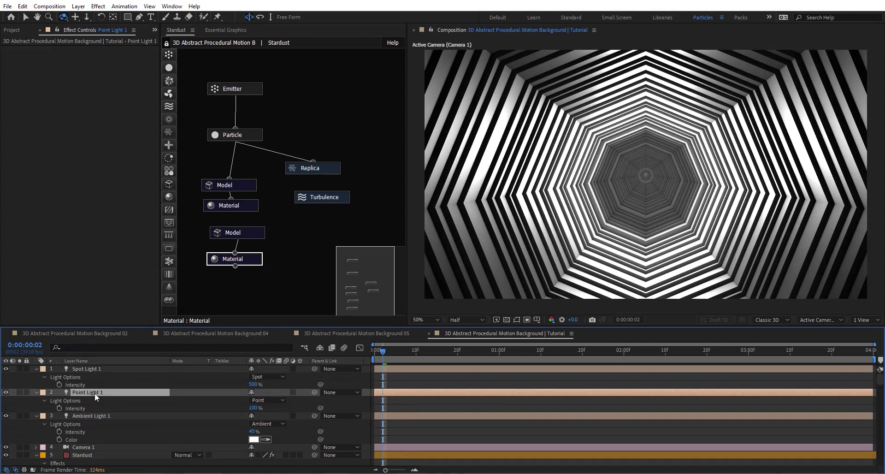
{"action": "key", "text": "ctrl+d"}
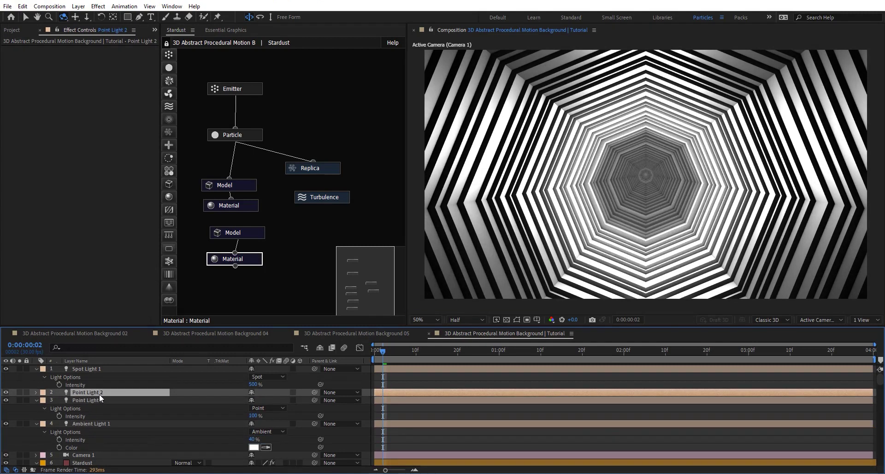
{"action": "key", "text": "p"}
{"action": "left_click", "coordinate": [96, 407]}
{"action": "key", "text": "p"}
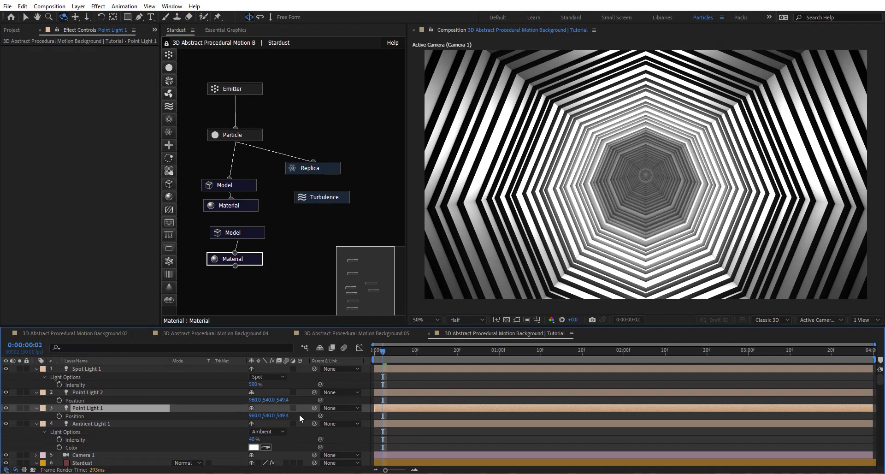
{"action": "left_click", "coordinate": [282, 416]}
{"action": "left_click", "coordinate": [283, 400]}
{"action": "type", "text": "0"}
{"action": "key", "text": "Return"}
- Change the colour of Point Light 2 to cyan in its Light Settings
{"action": "double_click", "coordinate": [98, 395]}
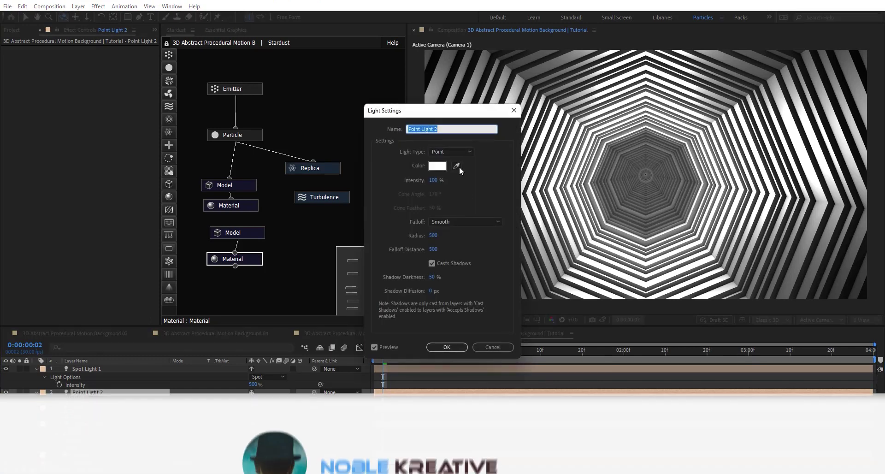
{"action": "left_click", "coordinate": [444, 166]}
{"action": "left_click", "coordinate": [315, 319]}
{"action": "left_click", "coordinate": [282, 279]}
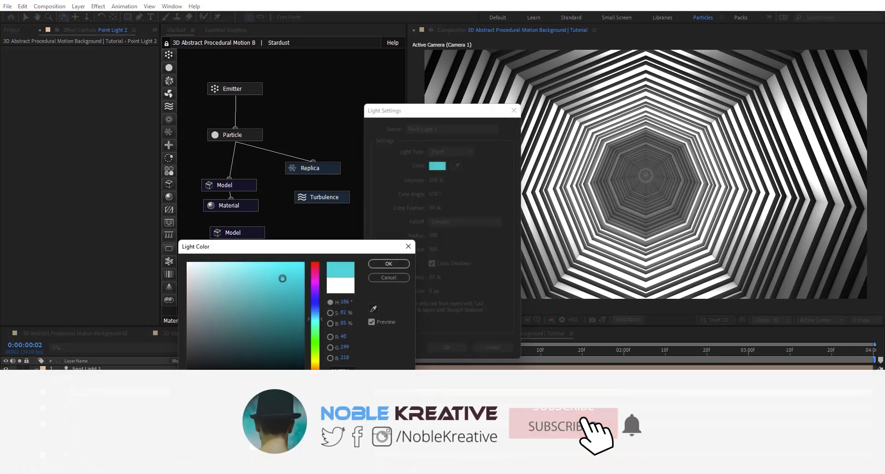
{"action": "left_click", "coordinate": [389, 263]}
{"action": "left_click", "coordinate": [447, 347]}
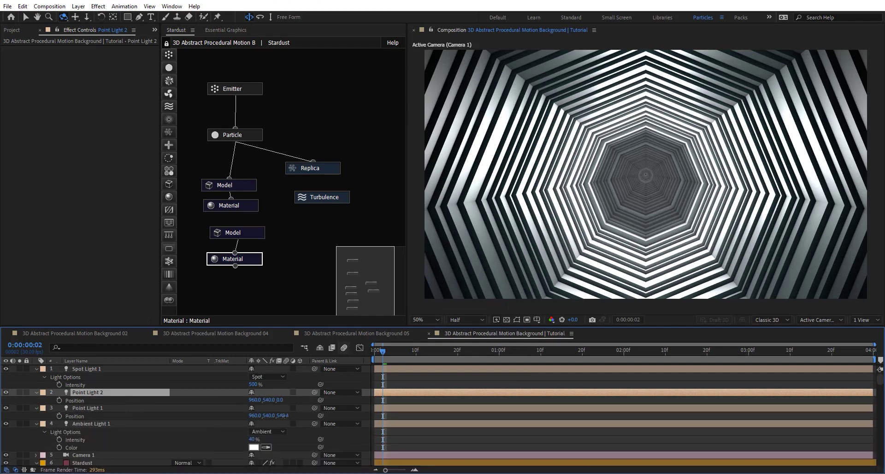
- Set the Z position of Point Light 1 to -2000
{"action": "left_click", "coordinate": [286, 415]}
{"action": "type", "text": "-2000"}
{"action": "key", "text": "Return"}
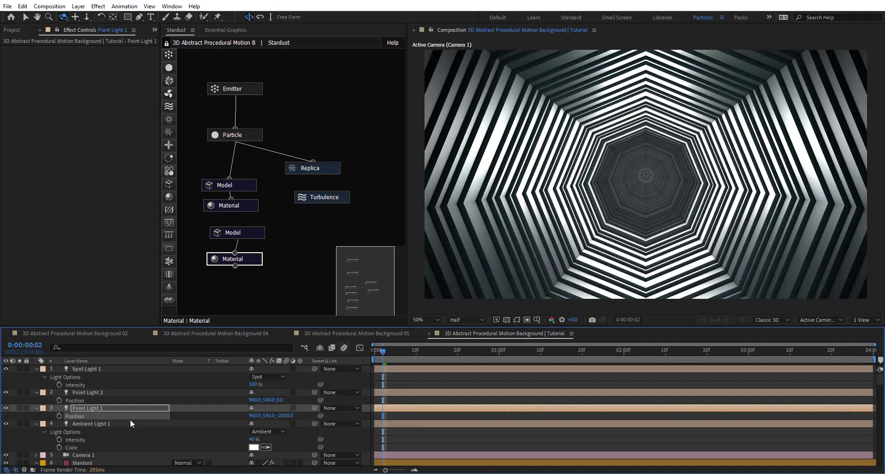
- Change the colour of Point Light 1 to red and set its Intensity to 5000% in its Light Settings
{"action": "double_click", "coordinate": [134, 408]}
{"action": "left_click", "coordinate": [437, 166]}
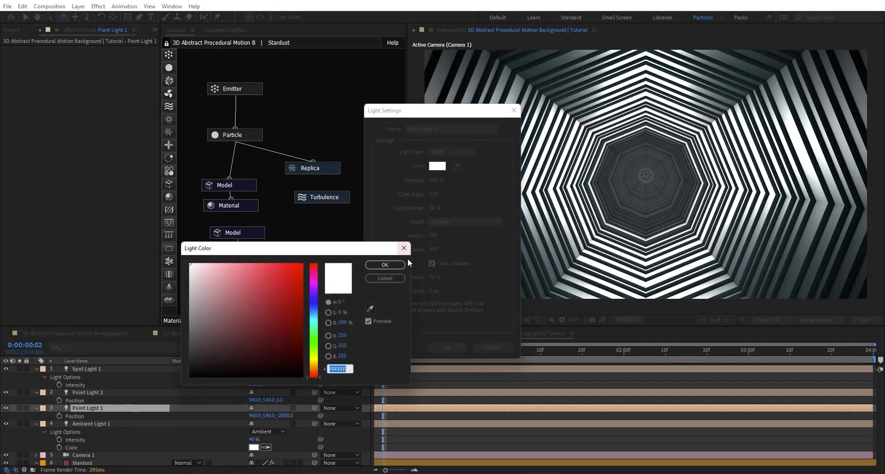
{"action": "type", "text": "ff0000"}
{"action": "left_click", "coordinate": [385, 265]}
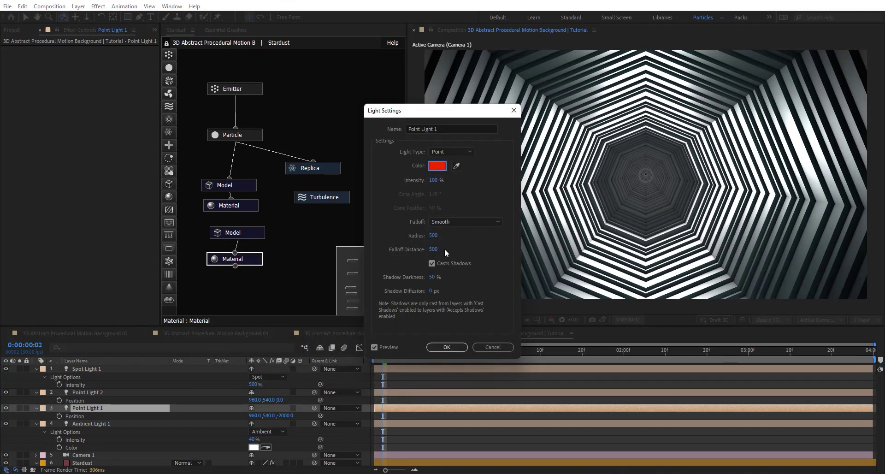
{"action": "left_click", "coordinate": [434, 181]}
{"action": "type", "text": "5000"}
{"action": "key", "text": "Return"}
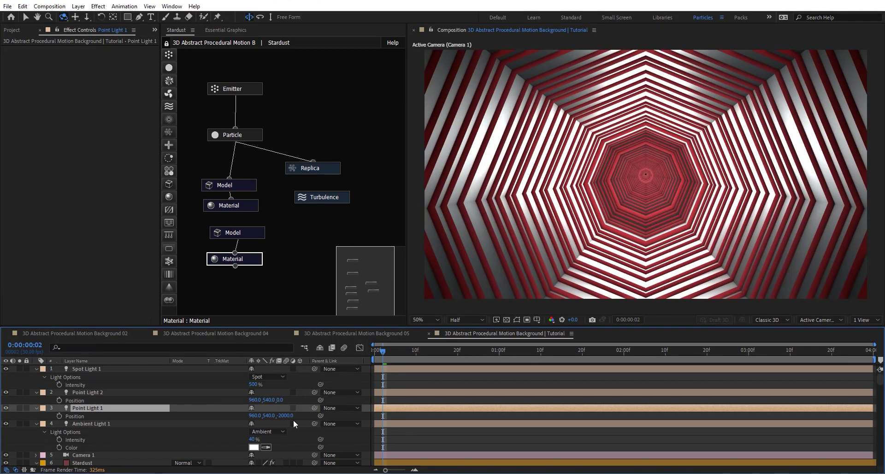
- Shift Point Light 1 to a Z position of -2295 and check the tunnel at several times up to 0:00:03:26
{"action": "left_click_drag", "start_coordinate": [285, 415], "coordinate": [257, 419]}
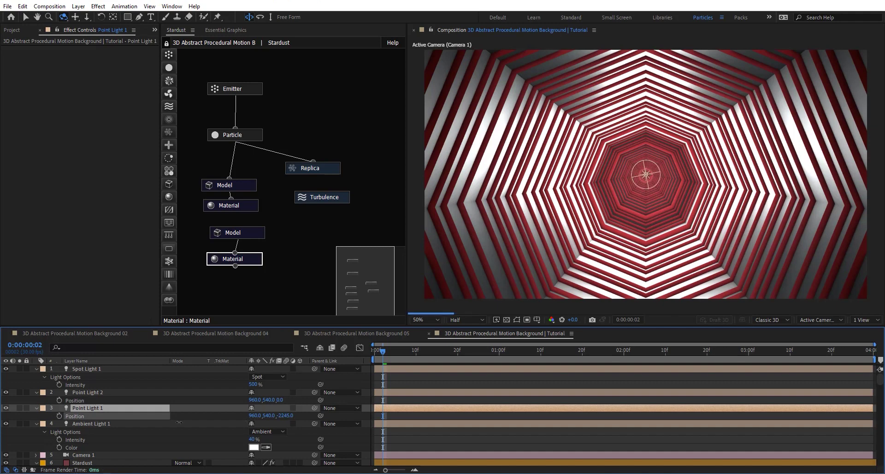
{"action": "mouse_move", "coordinate": [181, 422]}
{"action": "left_mouse_down"}
{"action": "mouse_move", "coordinate": [141, 426]}
{"action": "mouse_move", "coordinate": [178, 425]}
{"action": "left_mouse_up"}
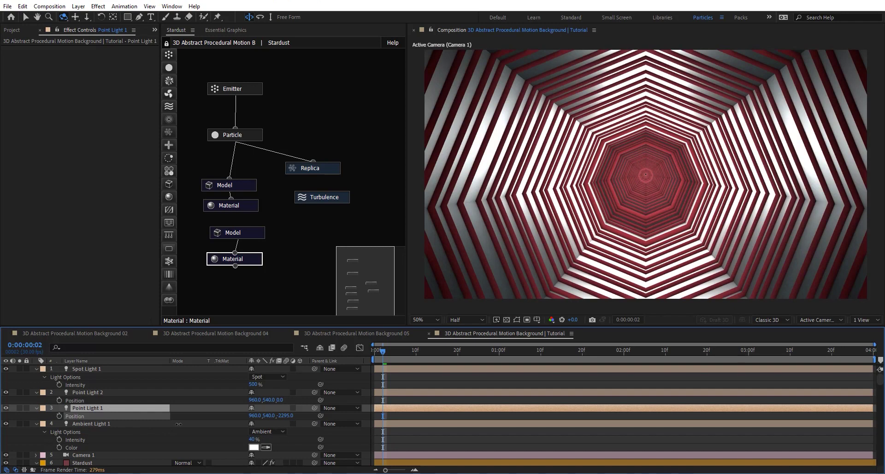
{"action": "left_click_drag", "start_coordinate": [451, 361], "coordinate": [641, 355]}
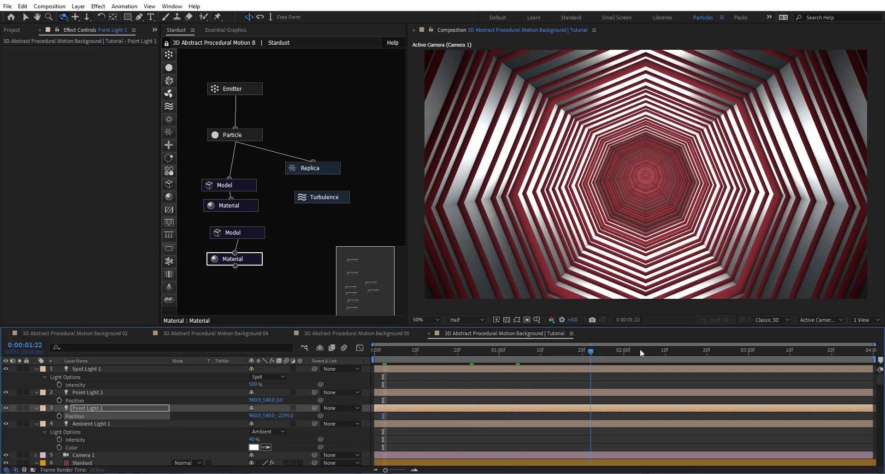
{"action": "left_click", "coordinate": [732, 353]}
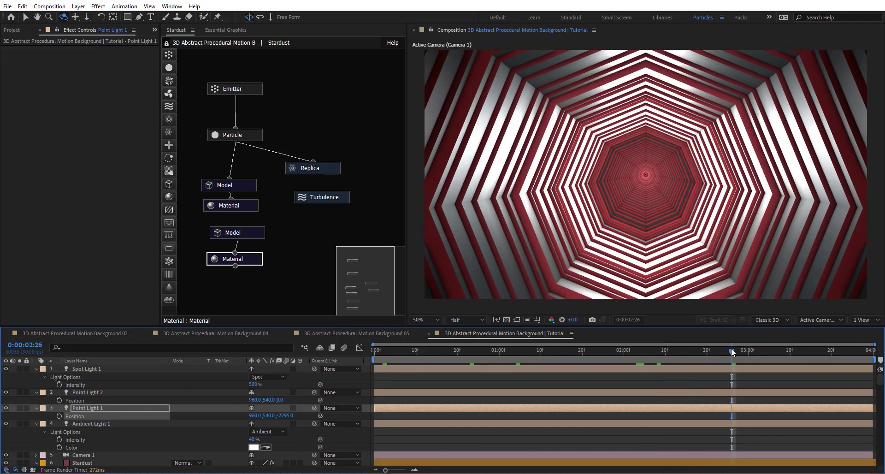
{"action": "left_click", "coordinate": [799, 352]}
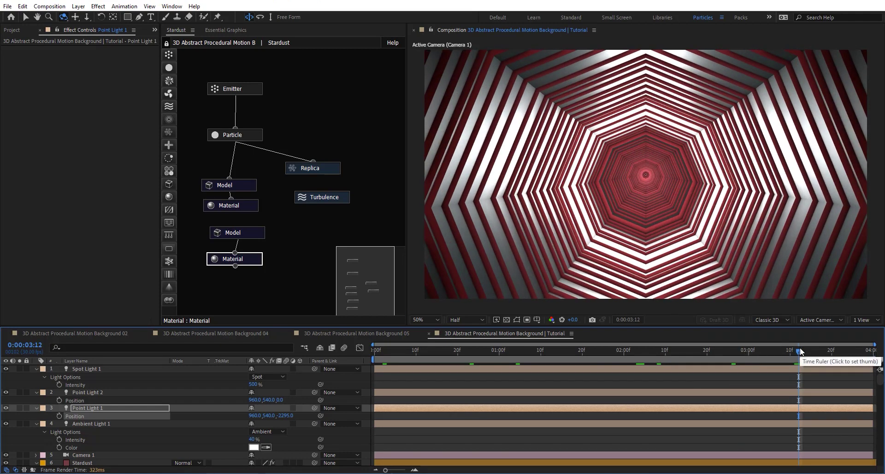
{"action": "left_click", "coordinate": [857, 352]}
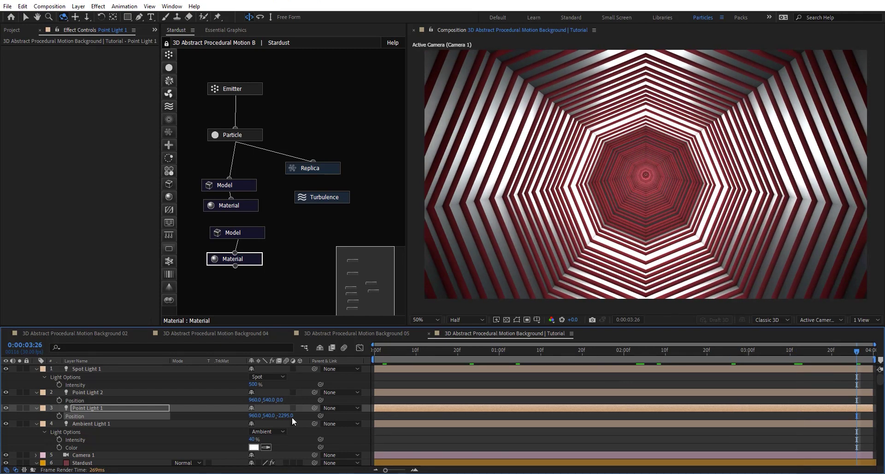
- Duplicate Point Light 2 and accept the cyan Light Settings of the copy
{"action": "left_click", "coordinate": [93, 408]}
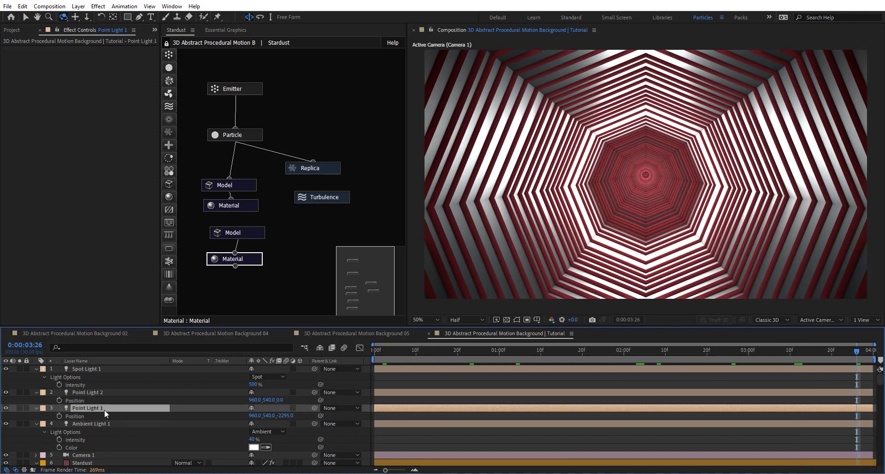
{"action": "left_click", "coordinate": [98, 392]}
{"action": "key", "text": "ctrl+d"}
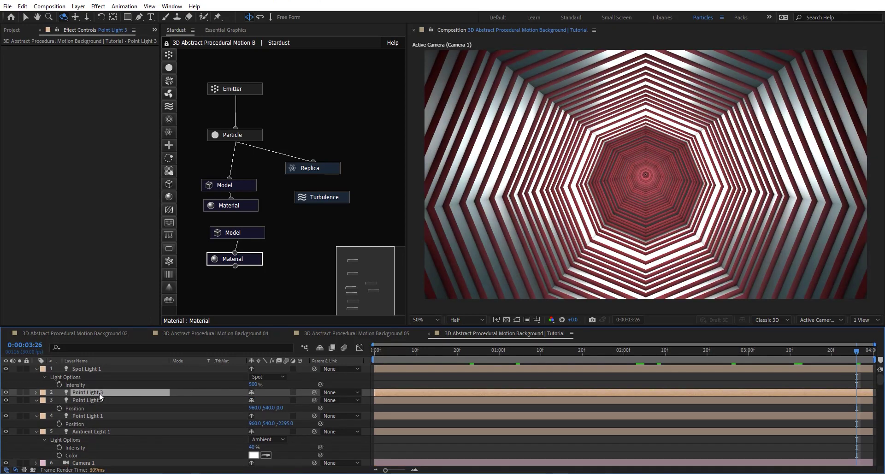
{"action": "double_click", "coordinate": [100, 393]}
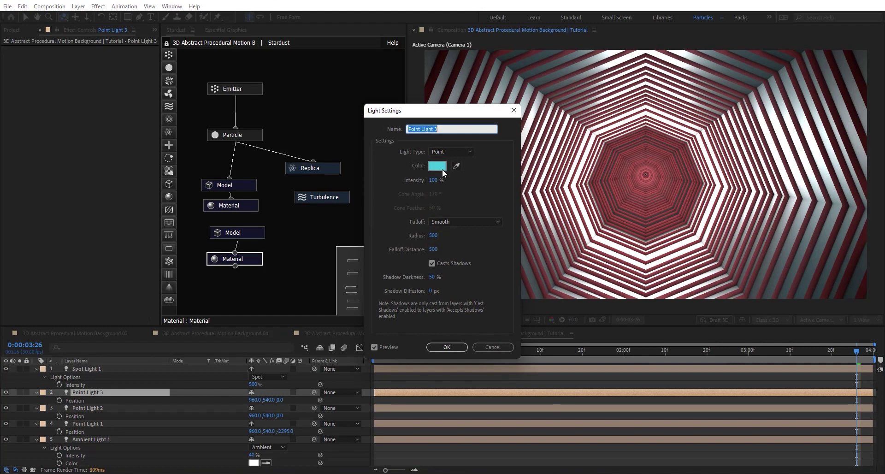
{"action": "left_click", "coordinate": [445, 349]}
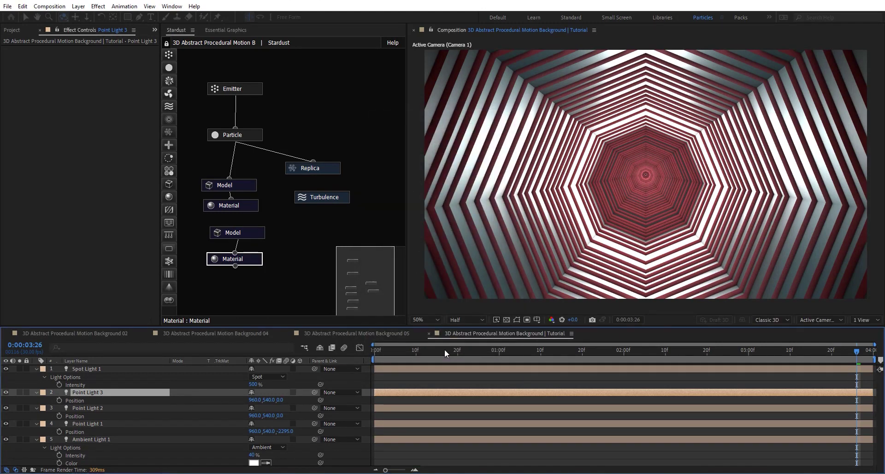
- In the Top view, move Point Light 3 along the tunnel to a Z position of about 2252
{"action": "left_click", "coordinate": [805, 320]}
{"action": "left_click", "coordinate": [812, 214]}
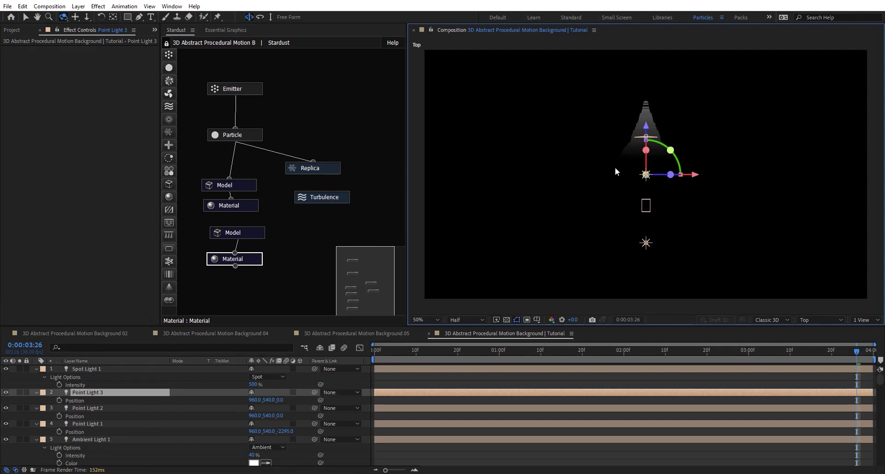
{"action": "key", "text": "v"}
{"action": "left_click_drag", "start_coordinate": [648, 132], "coordinate": [657, 62]}
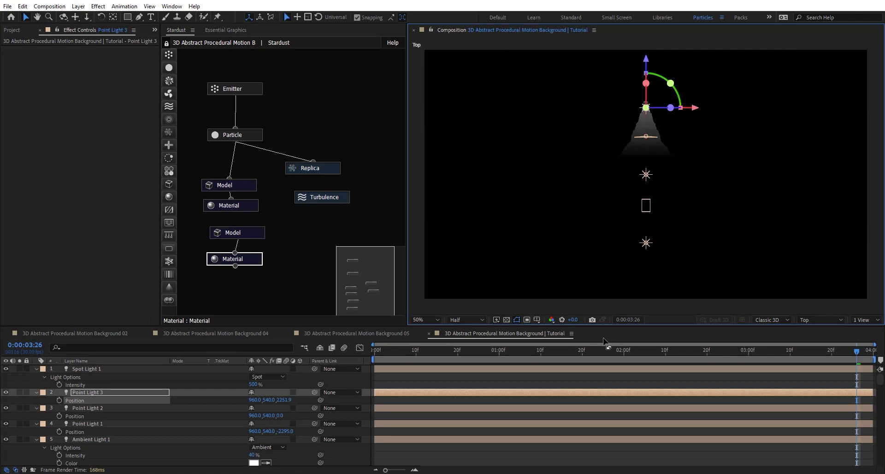
- Return to the Active Camera view and turn Spot Light 1 to a Y Orientation of 76°
{"action": "left_click", "coordinate": [117, 369]}
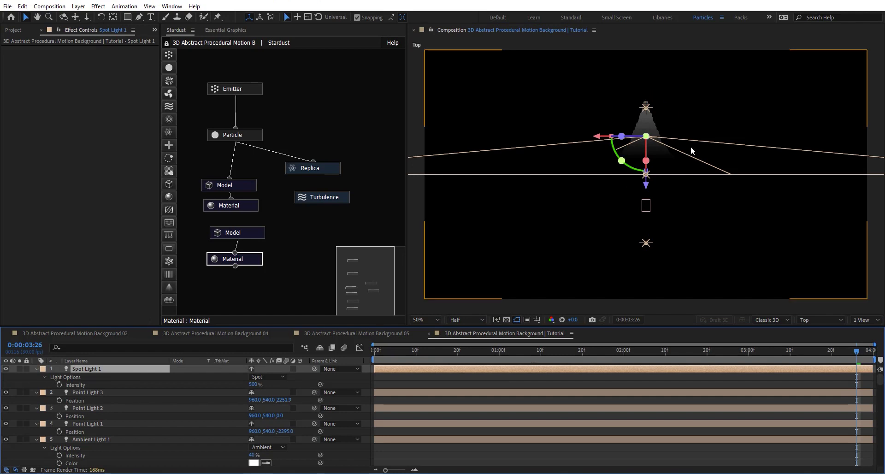
{"action": "left_click", "coordinate": [816, 319]}
{"action": "left_click", "coordinate": [830, 160]}
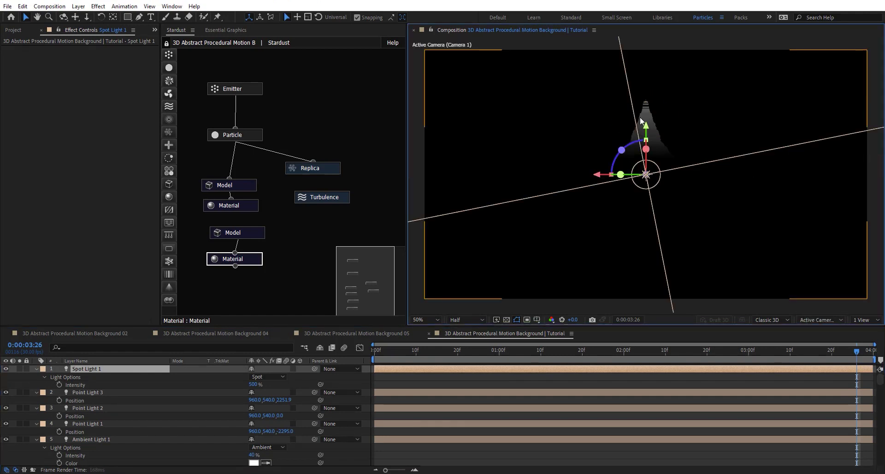
{"action": "left_click", "coordinate": [44, 378]}
{"action": "left_click", "coordinate": [44, 378]}
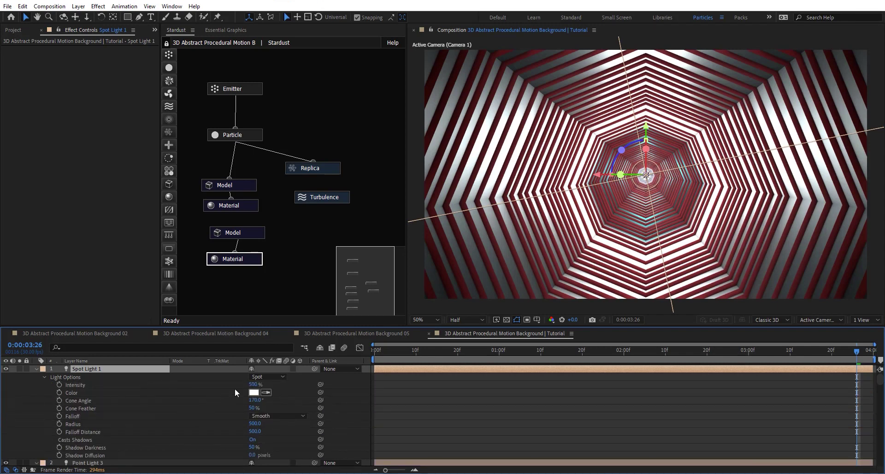
{"action": "scroll", "coordinate": [200, 380], "scroll_direction": "down", "scroll_amount": 1}
{"action": "key", "text": "period"}
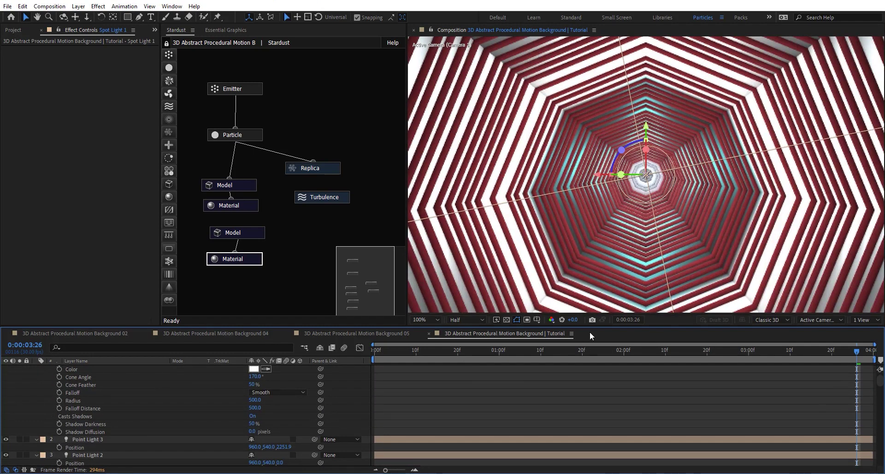
{"action": "scroll", "coordinate": [135, 406], "scroll_direction": "up", "scroll_amount": 2}
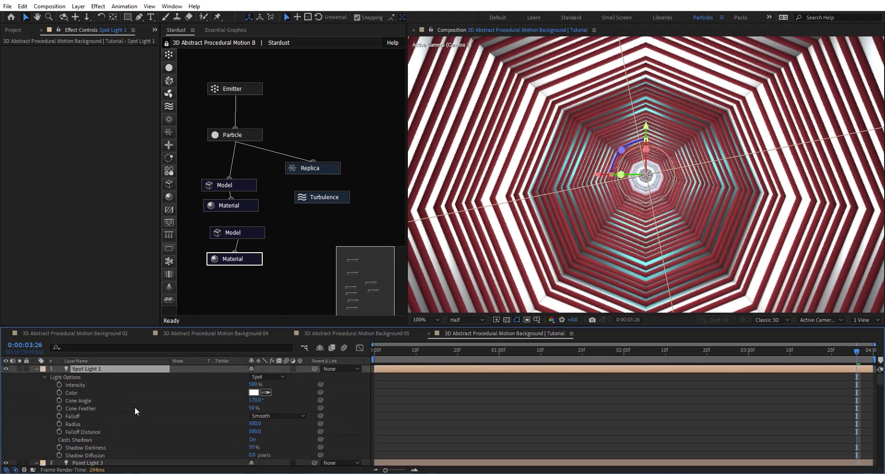
{"action": "left_click", "coordinate": [45, 378]}
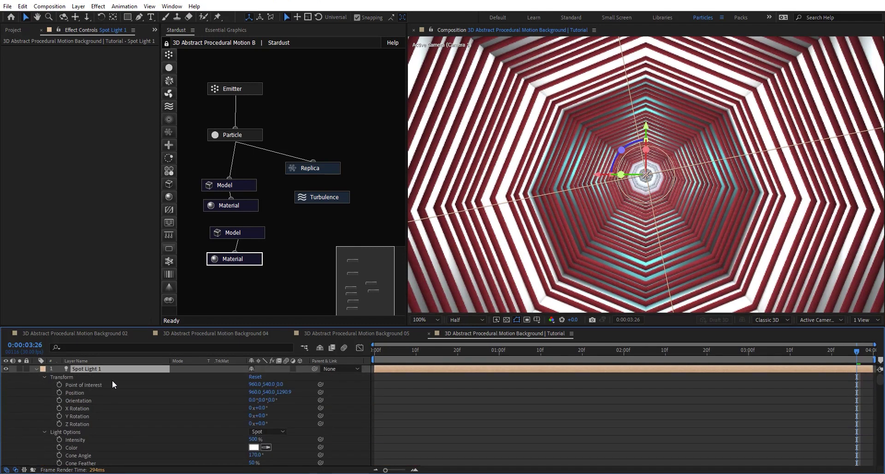
{"action": "left_click_drag", "start_coordinate": [263, 404], "coordinate": [299, 400]}
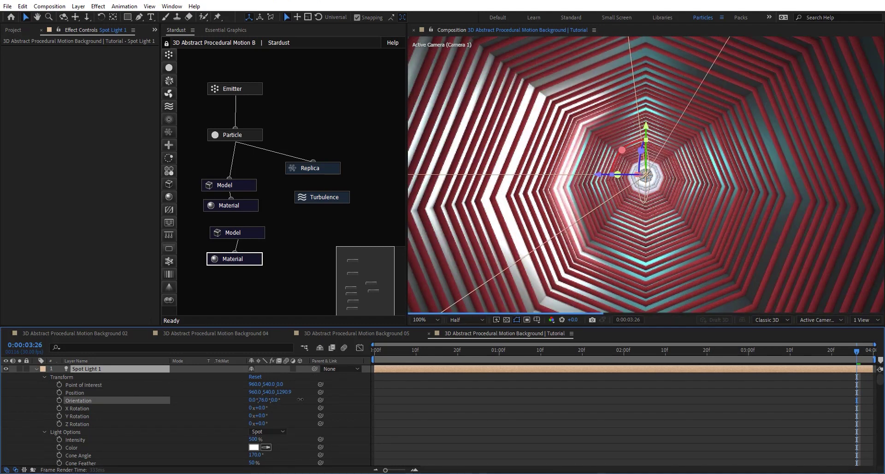
- Set the preview to Full resolution, hide the layer controls, and show the whole composition at 50% zoom
{"action": "left_click", "coordinate": [465, 319]}
{"action": "left_click", "coordinate": [462, 342]}
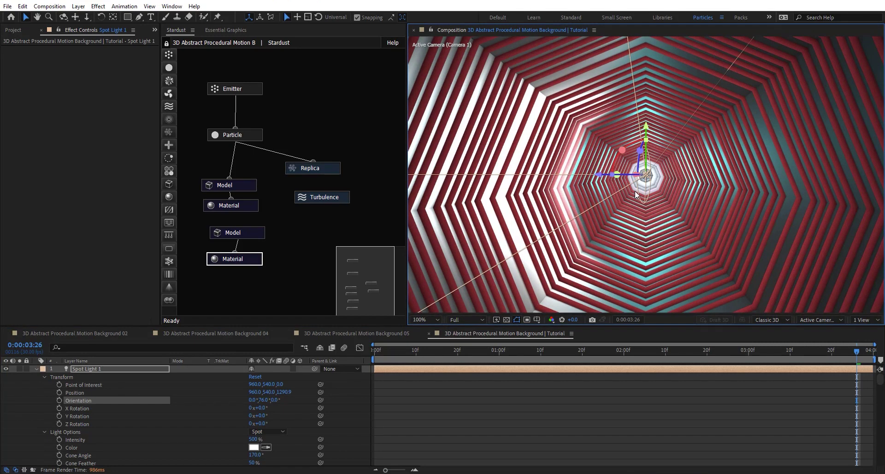
{"action": "key", "text": "ctrl+shift+h"}
{"action": "key", "text": "comma"}
{"action": "key", "text": "comma"}
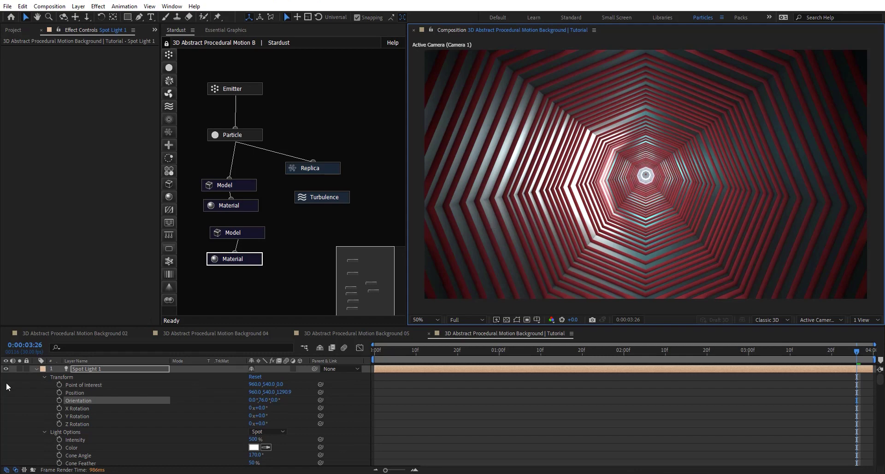
- Collapse the properties of the spot, point and ambient light layers in the timeline
{"action": "left_click", "coordinate": [35, 368]}
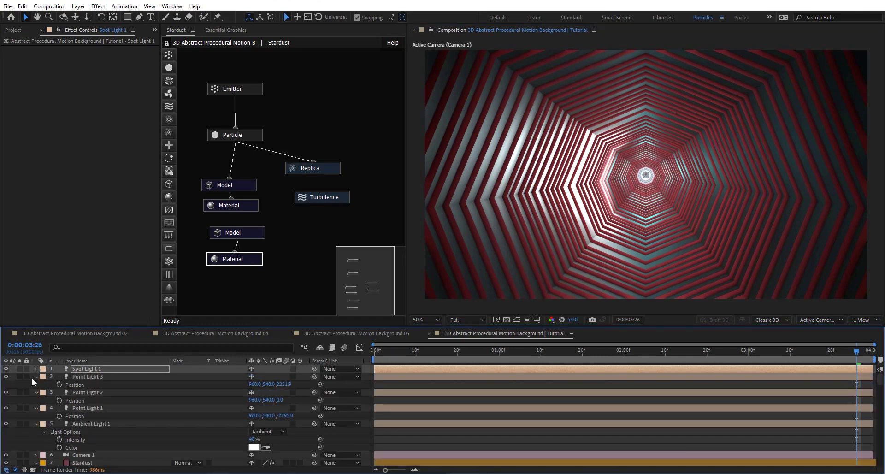
{"action": "left_click", "coordinate": [43, 376]}
{"action": "key", "text": "Escape"}
{"action": "left_click", "coordinate": [36, 376]}
{"action": "left_click", "coordinate": [35, 384]}
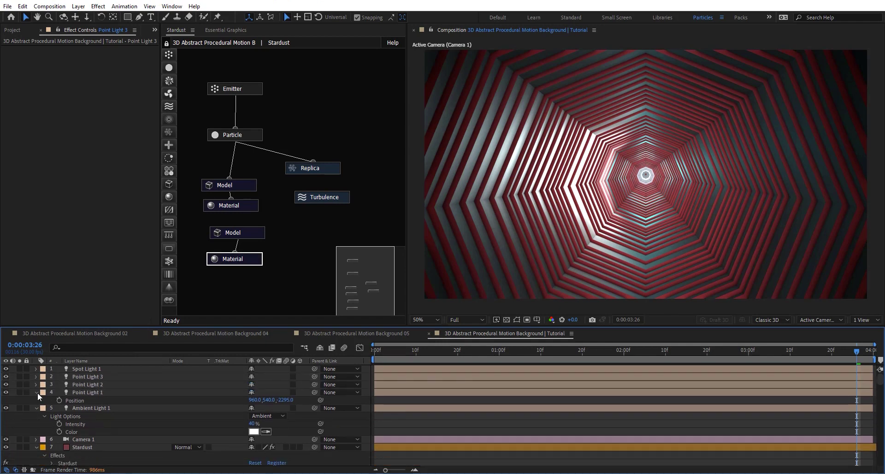
{"action": "left_click", "coordinate": [36, 392]}
{"action": "left_click", "coordinate": [35, 400]}
- Try the Color 14 gradient preset as the Replica's Along Path color
{"action": "left_click", "coordinate": [327, 173]}
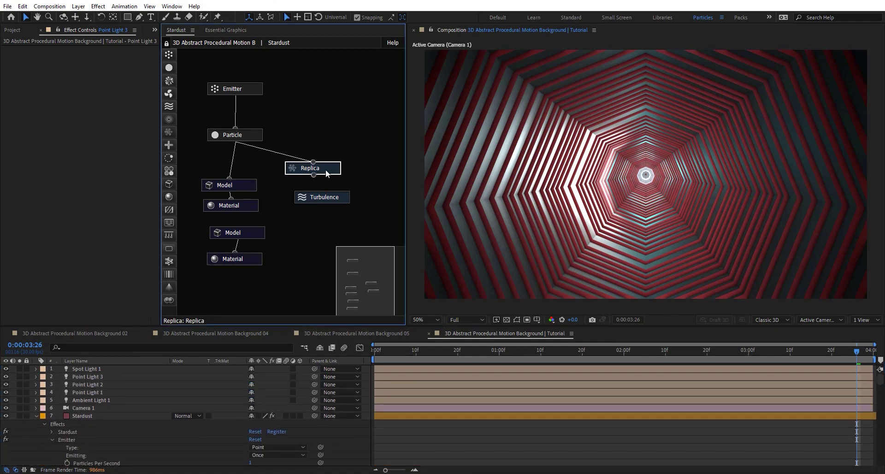
{"action": "scroll", "coordinate": [62, 251], "scroll_direction": "down", "scroll_amount": 3}
{"action": "scroll", "coordinate": [60, 239], "scroll_direction": "down", "scroll_amount": 10}
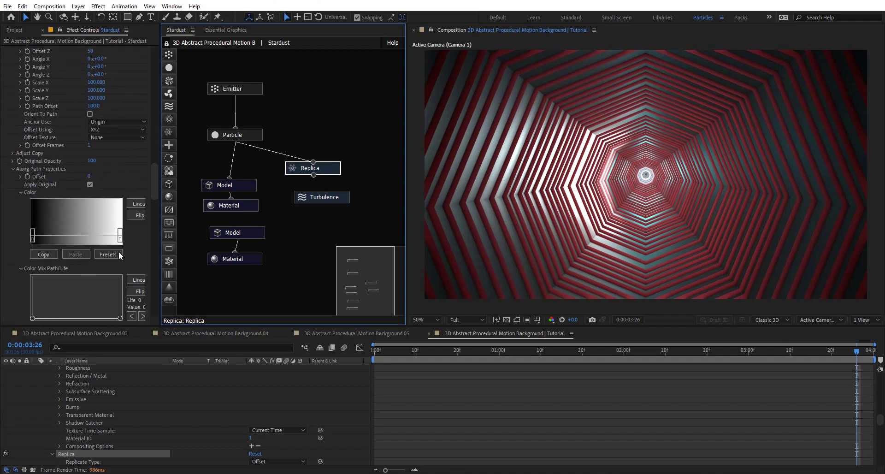
{"action": "left_click", "coordinate": [118, 253]}
{"action": "left_click", "coordinate": [288, 340]}
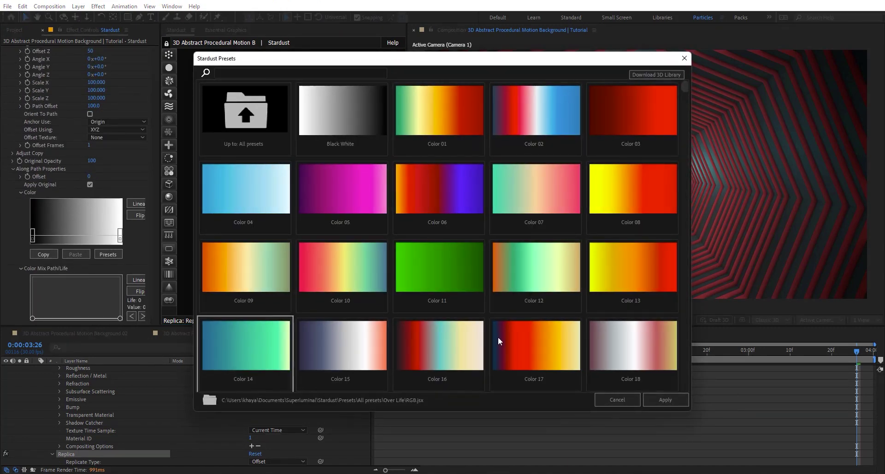
{"action": "left_click", "coordinate": [657, 400]}
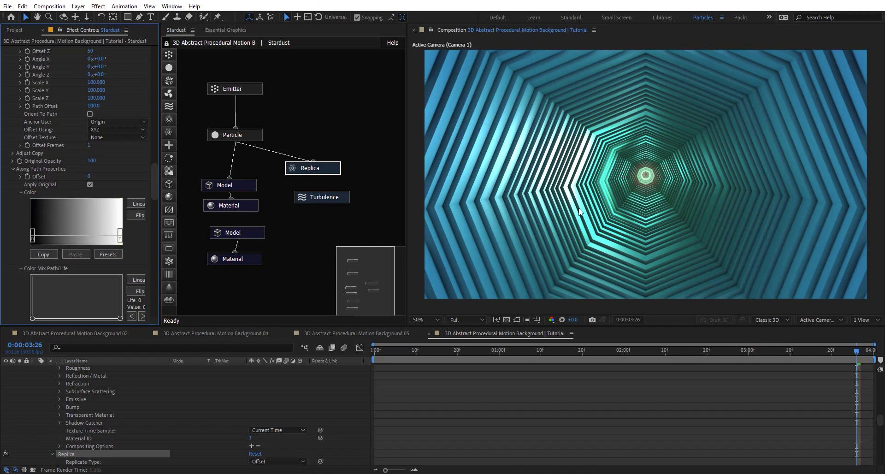
- Collapse the Stardust layer's properties and create an orbit null for Camera 1
{"action": "left_click", "coordinate": [408, 350]}
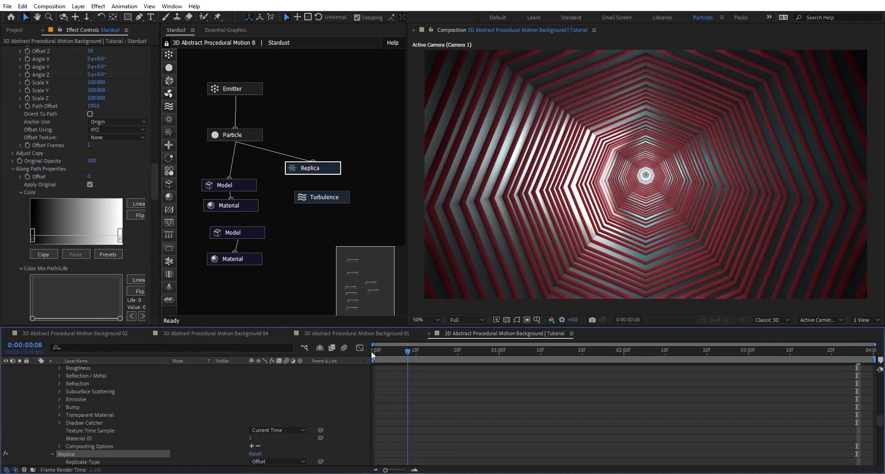
{"action": "left_click", "coordinate": [430, 398]}
{"action": "scroll", "coordinate": [352, 414], "scroll_direction": "up", "scroll_amount": 10}
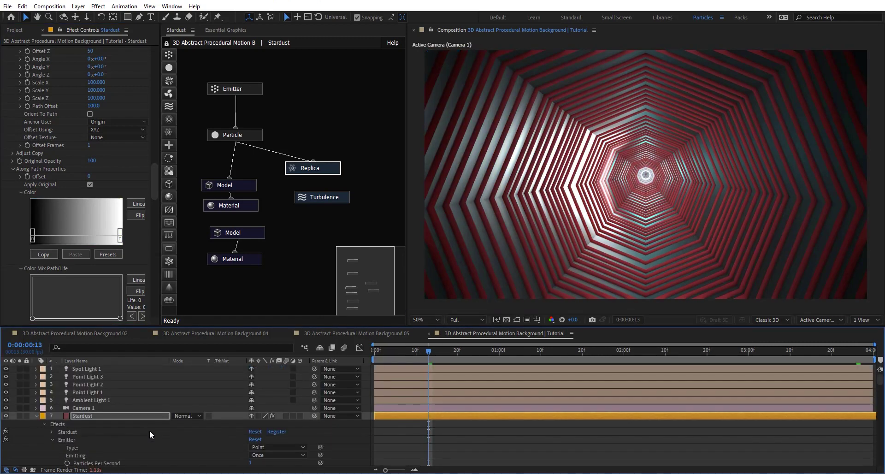
{"action": "left_click", "coordinate": [37, 416]}
{"action": "left_click", "coordinate": [96, 406]}
{"action": "right_click", "coordinate": [96, 407]}
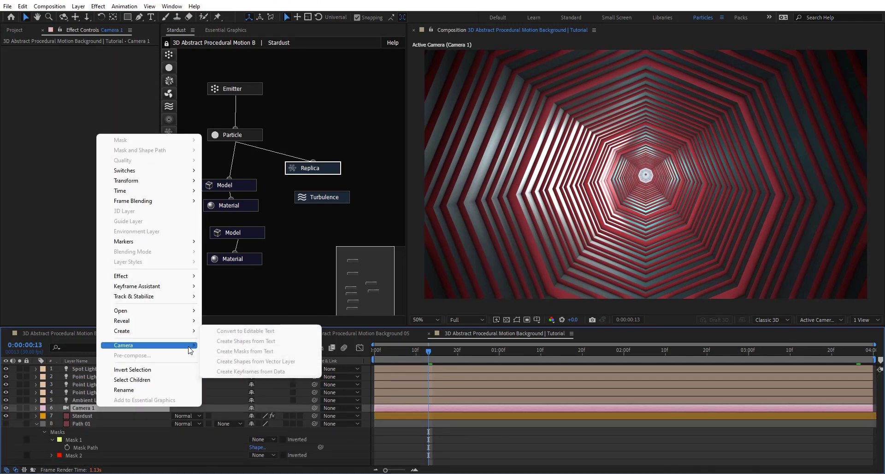
{"action": "mouse_move", "coordinate": [189, 345]}
{"action": "left_click", "coordinate": [251, 365]}
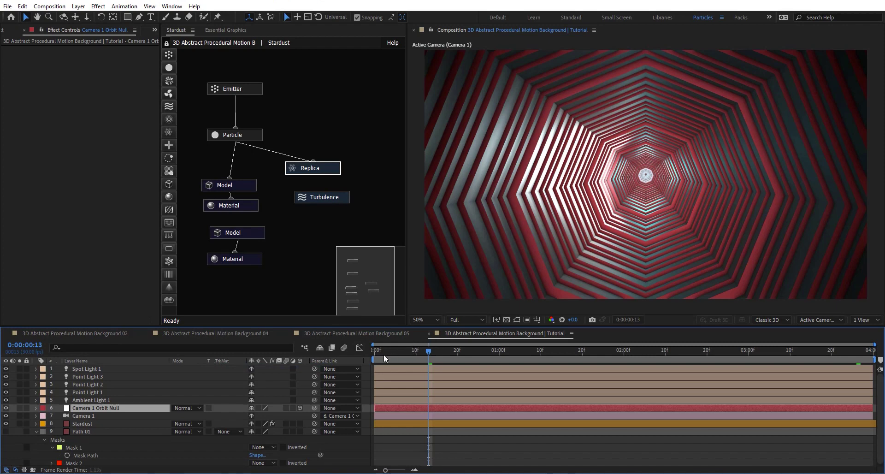
- Add a Position keyframe to Camera 1 Orbit Null on the composition's first frame
{"action": "left_click_drag", "start_coordinate": [383, 354], "coordinate": [332, 356]}
{"action": "key", "text": "p"}
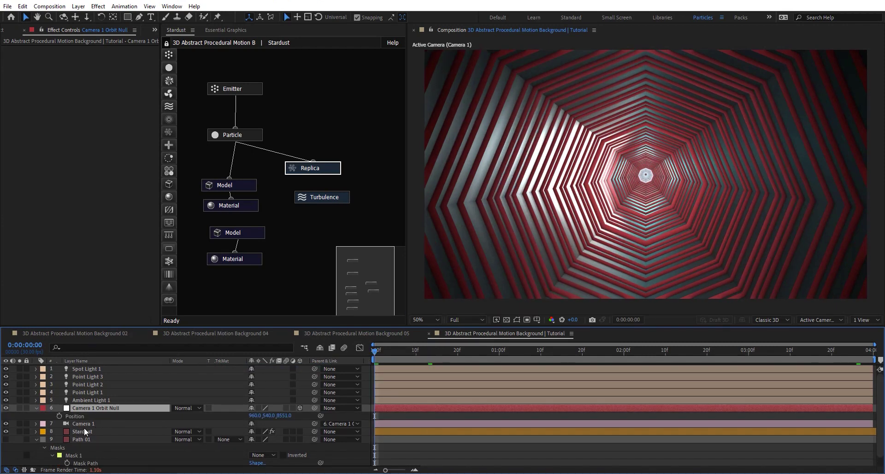
{"action": "left_click", "coordinate": [60, 415]}
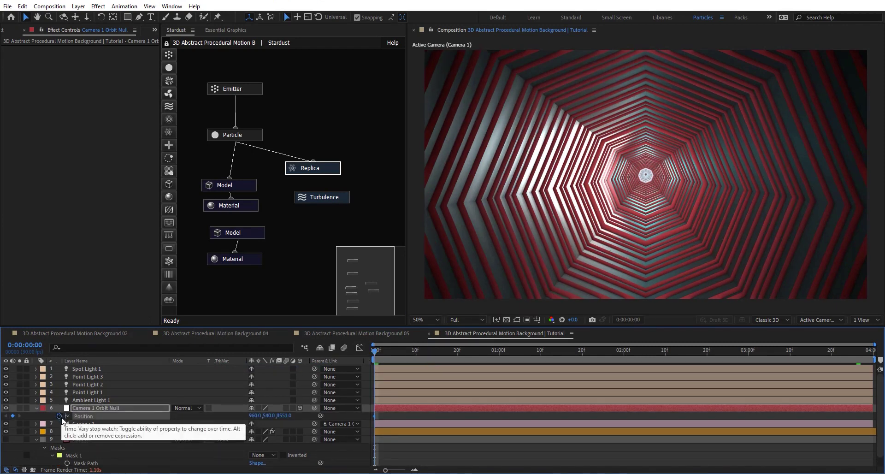
- Try a Z Rotation of 26° on the orbit null and set the preview to Half resolution
{"action": "key", "text": "r"}
{"action": "left_click_drag", "start_coordinate": [264, 440], "coordinate": [276, 439]}
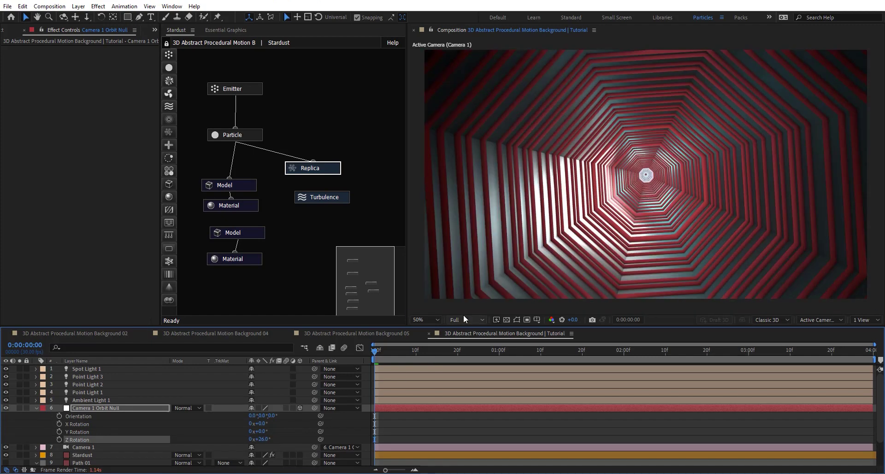
{"action": "left_click", "coordinate": [467, 319]}
{"action": "left_click", "coordinate": [461, 364]}
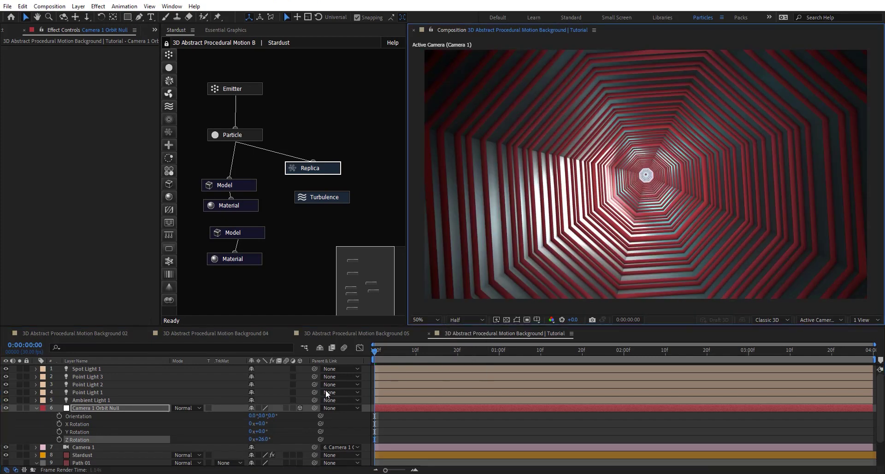
- Keyframe the orbit null's Z Rotation at 0° on the first frame and set its starting Z position to 8246
{"action": "left_click", "coordinate": [261, 439]}
{"action": "type", "text": "0"}
{"action": "key", "text": "Return"}
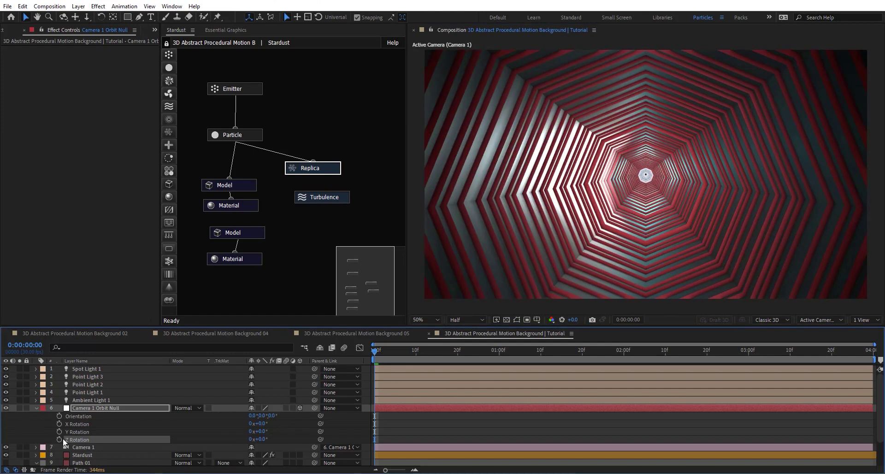
{"action": "left_click", "coordinate": [59, 440]}
{"action": "key", "text": "alt+shift+p"}
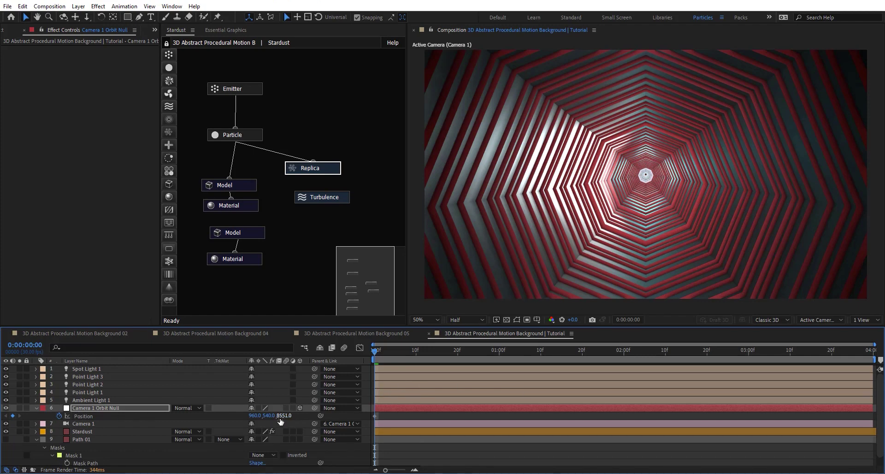
{"action": "left_click_drag", "start_coordinate": [284, 416], "coordinate": [147, 423]}
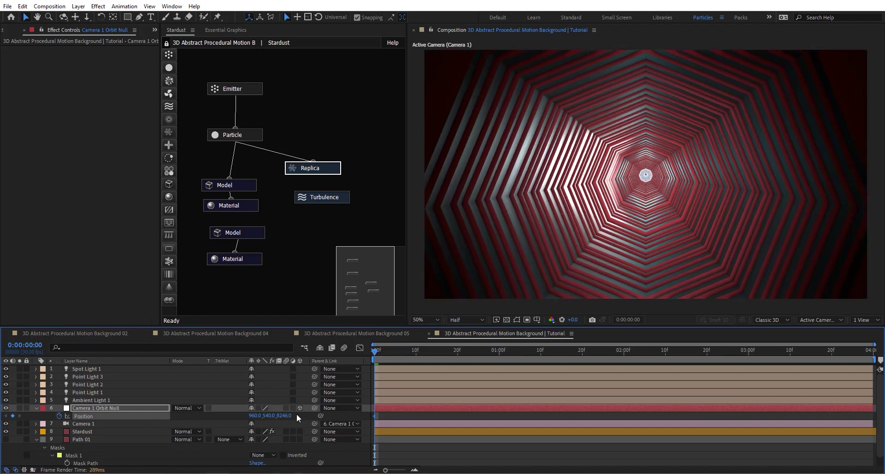
- At 0:00:03:29, keyframe the orbit null's Z Rotation at 180° and its Z position at 11152
{"action": "left_click", "coordinate": [866, 351]}
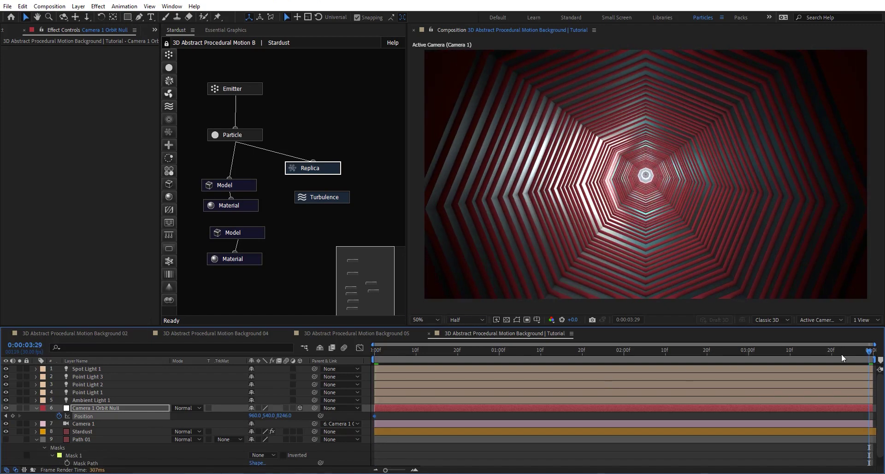
{"action": "key", "text": "u"}
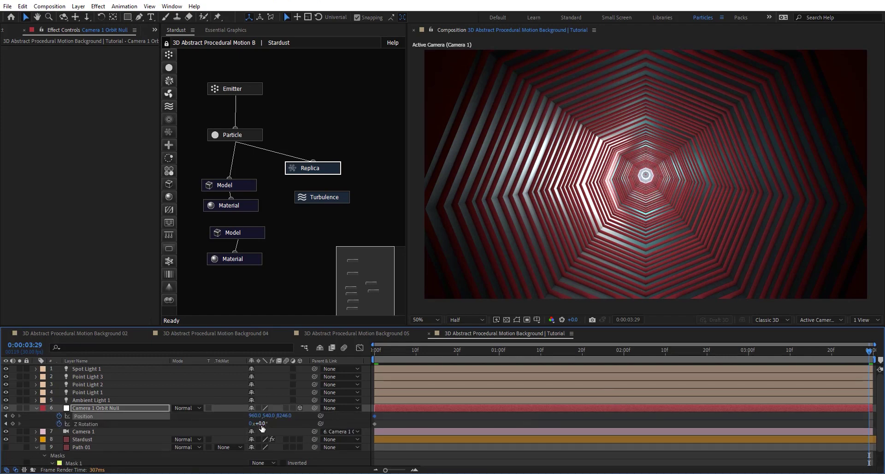
{"action": "left_click", "coordinate": [261, 424]}
{"action": "key", "text": "Return"}
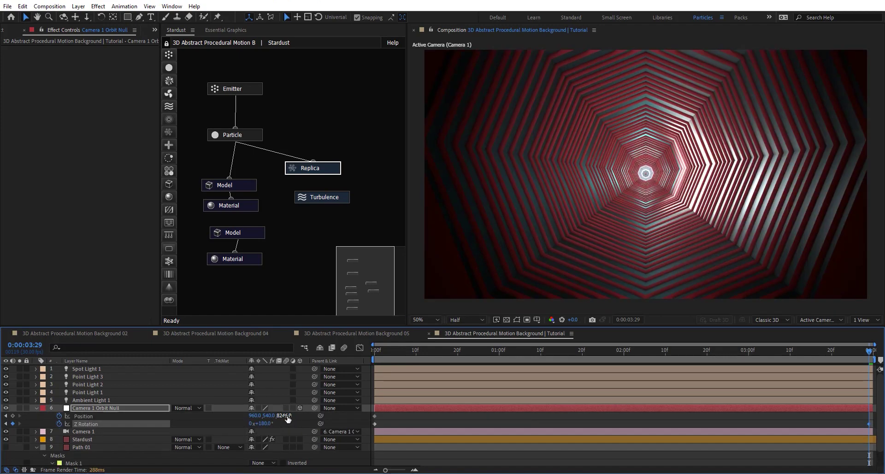
{"action": "left_click_drag", "start_coordinate": [386, 411], "coordinate": [662, 420]}
- Look over the second Material's settings and play the camera animation from the first frame
{"action": "left_click", "coordinate": [234, 259]}
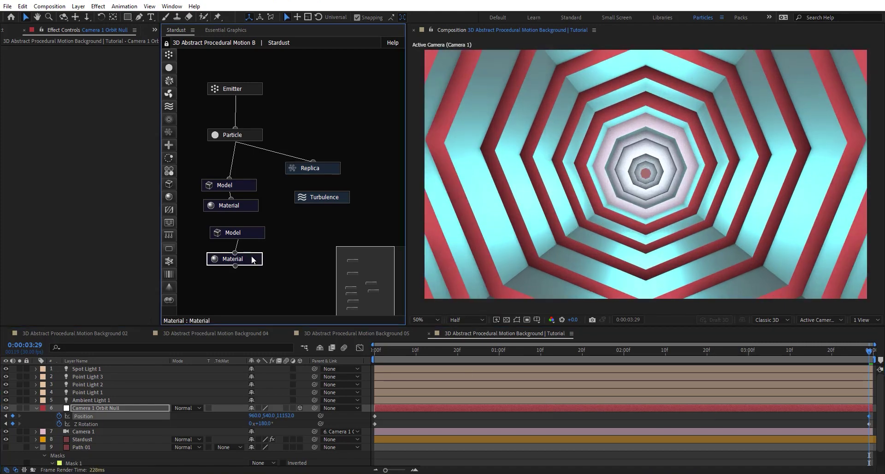
{"action": "scroll", "coordinate": [55, 272], "scroll_direction": "down", "scroll_amount": 3}
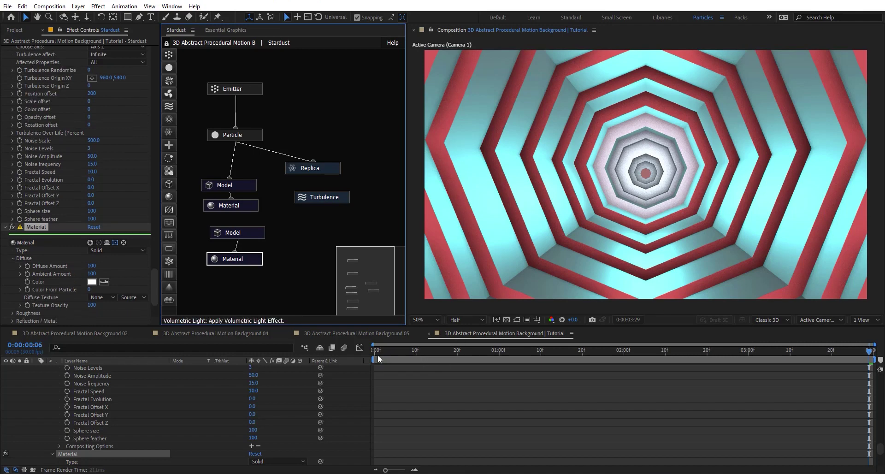
{"action": "left_click", "coordinate": [378, 354]}
{"action": "left_click", "coordinate": [364, 386]}
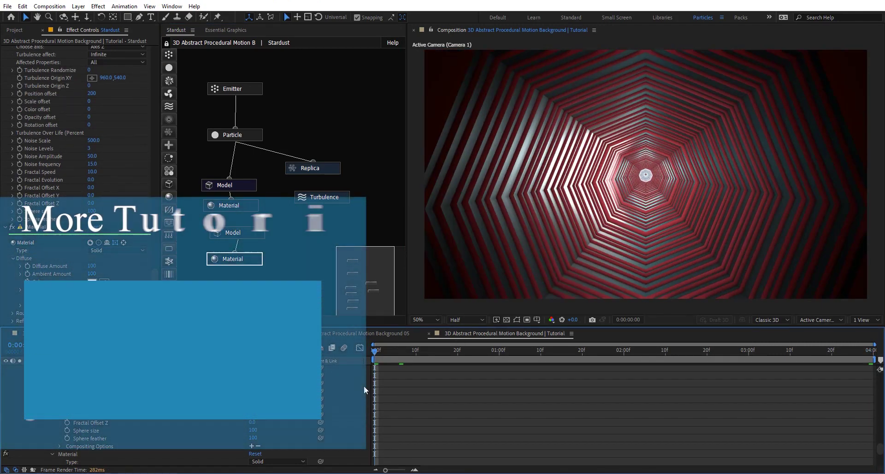
{"action": "key", "text": "space"}
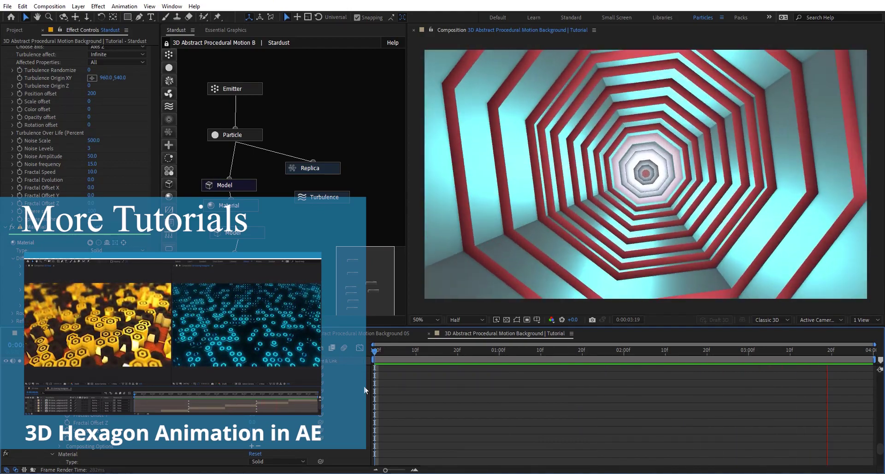
{"action": "left_click", "coordinate": [661, 231]}
{"action": "key", "text": "c"}
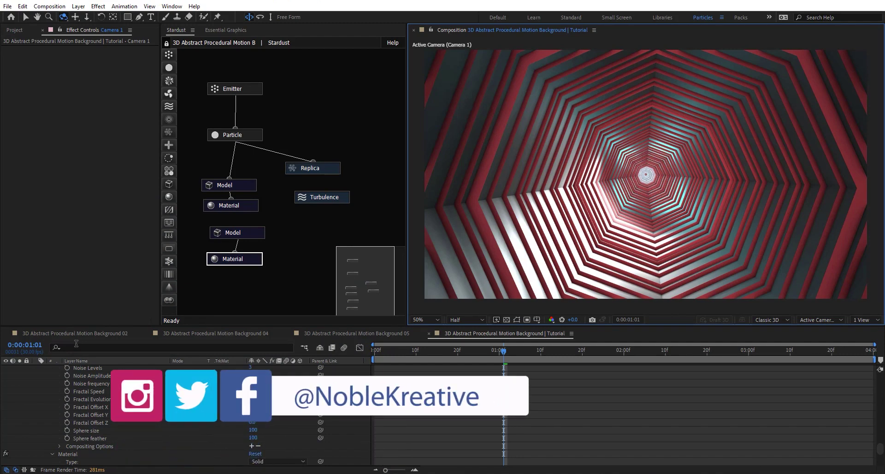
- Open the 3D Abstract Procedural Motion Background 02 composition and show its Active Camera view at 50% zoom
{"action": "left_click", "coordinate": [75, 333]}
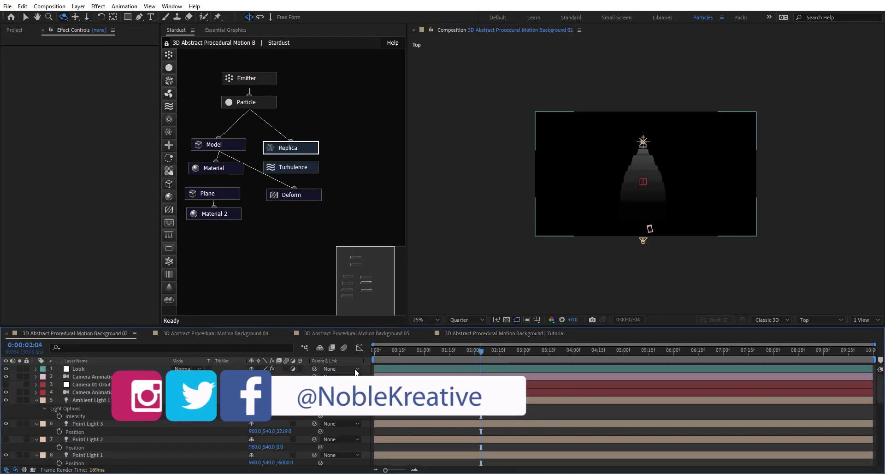
{"action": "left_click", "coordinate": [812, 318]}
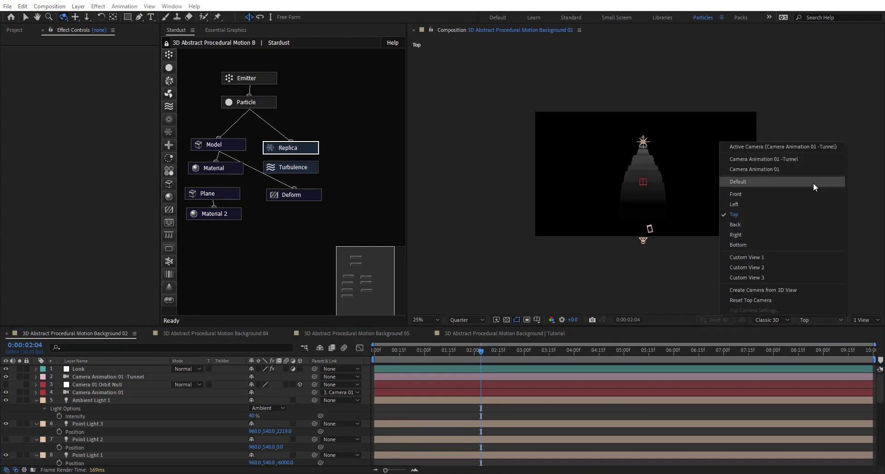
{"action": "left_click", "coordinate": [811, 144]}
{"action": "key", "text": "period"}
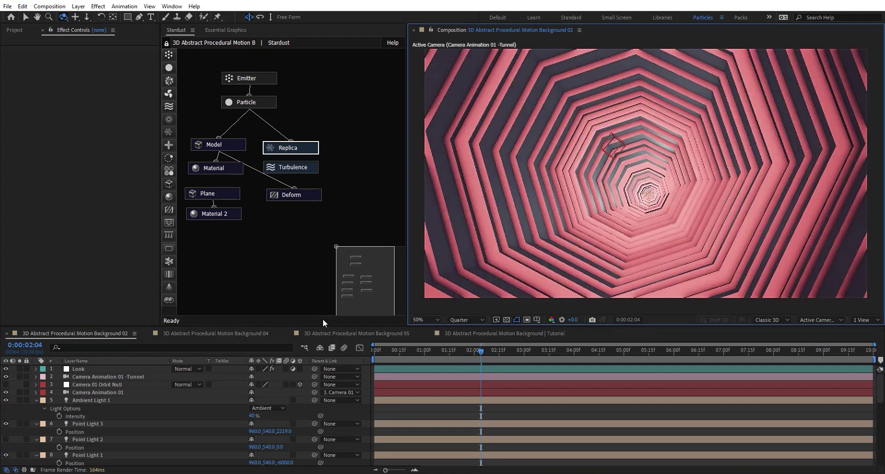
- Hide the Look layer, set the preview to Full resolution, and check the tunnel at about 0:00:05:13
{"action": "left_click", "coordinate": [86, 369]}
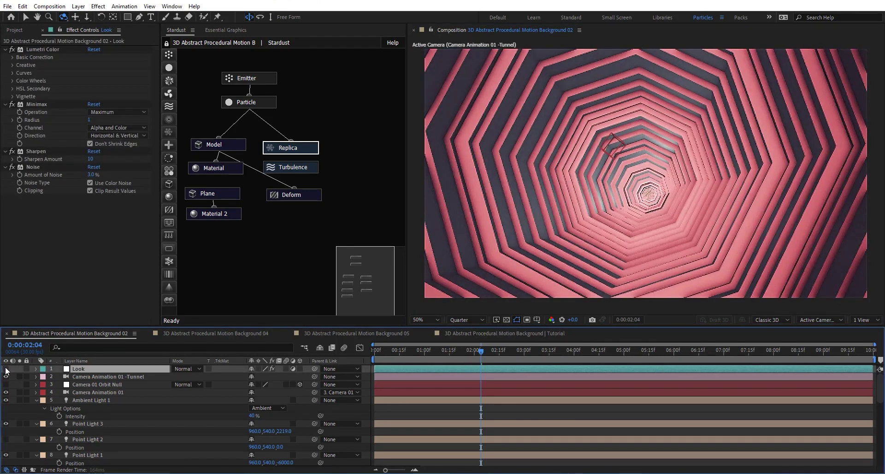
{"action": "left_click", "coordinate": [6, 369]}
{"action": "left_click", "coordinate": [471, 322]}
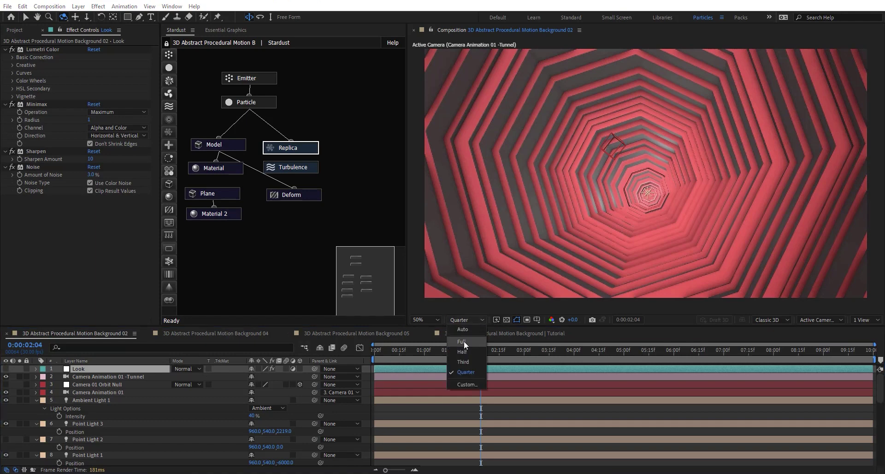
{"action": "left_click", "coordinate": [461, 358]}
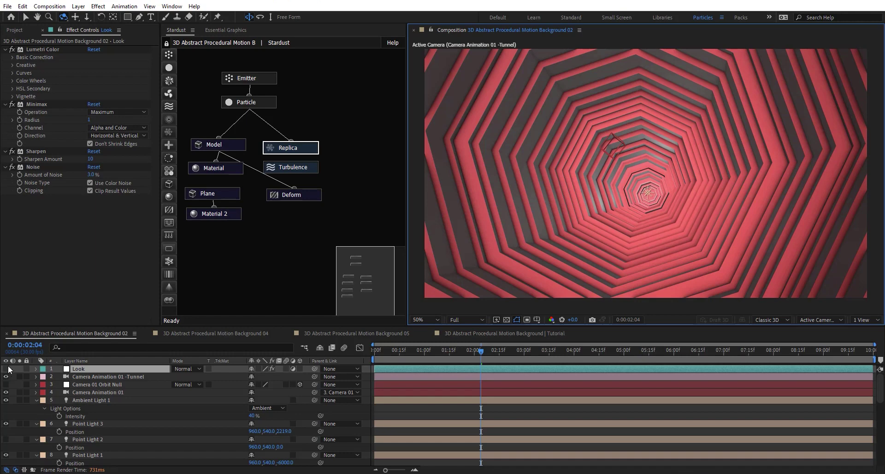
{"action": "left_click_drag", "start_coordinate": [662, 351], "coordinate": [656, 351]}
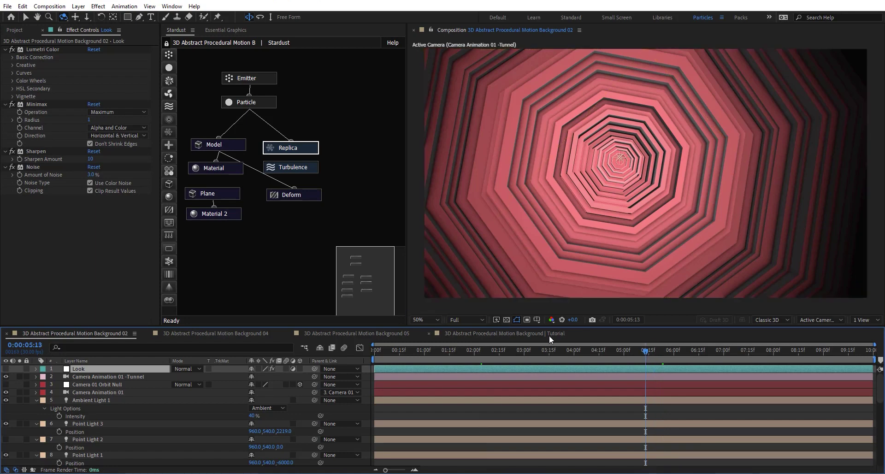
- Return to the Tutorial composition at 0:00:01:27 and view it at 100% zoom in Full resolution
{"action": "left_click", "coordinate": [549, 335]}
{"action": "left_click", "coordinate": [610, 353]}
{"action": "key", "text": "/"}
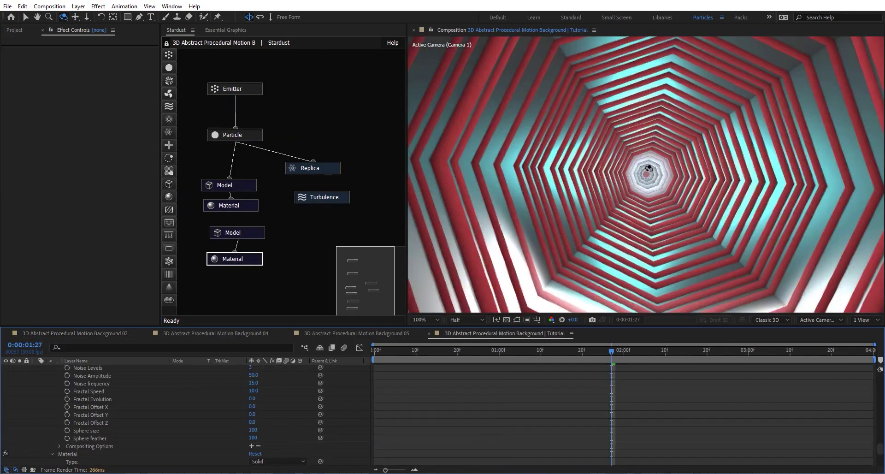
{"action": "left_click", "coordinate": [475, 318]}
{"action": "left_click", "coordinate": [461, 354]}
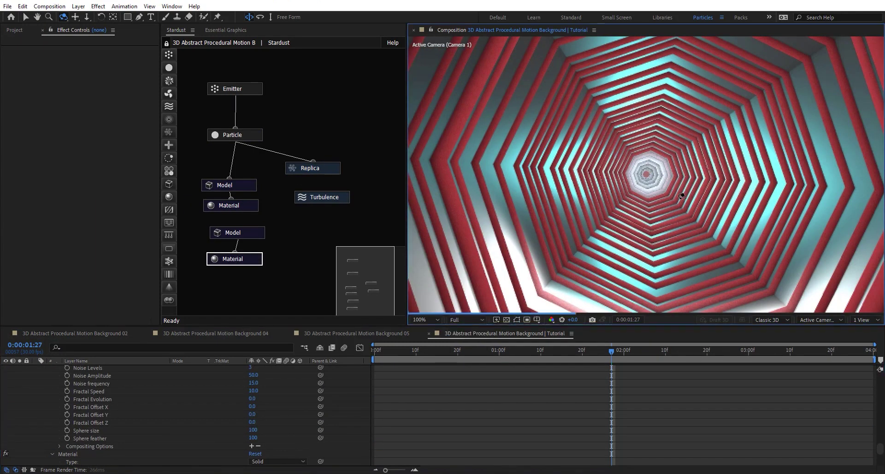
- Examine the far end of the tunnel at 400% zoom, at 0:00:01:27 and around 0:00:02:17
{"action": "key", "text": "period"}
{"action": "key", "text": "period"}
{"action": "key", "text": "period"}
{"action": "key", "text": "period"}
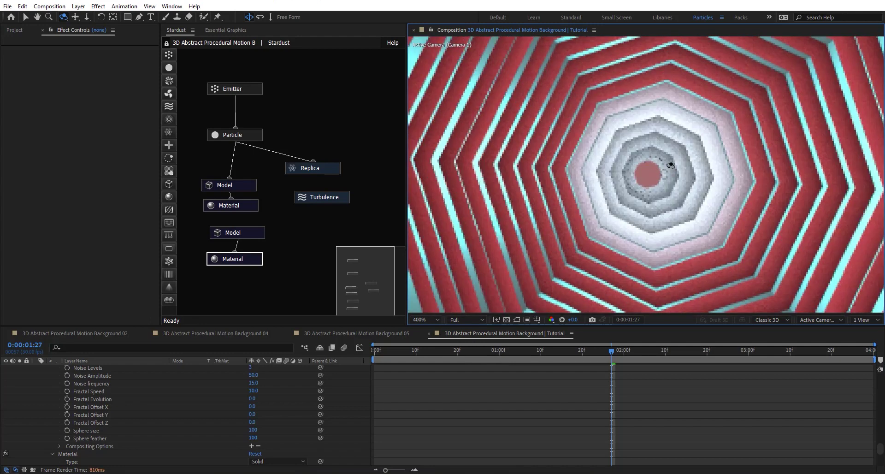
{"action": "left_click_drag", "start_coordinate": [624, 351], "coordinate": [698, 349]}
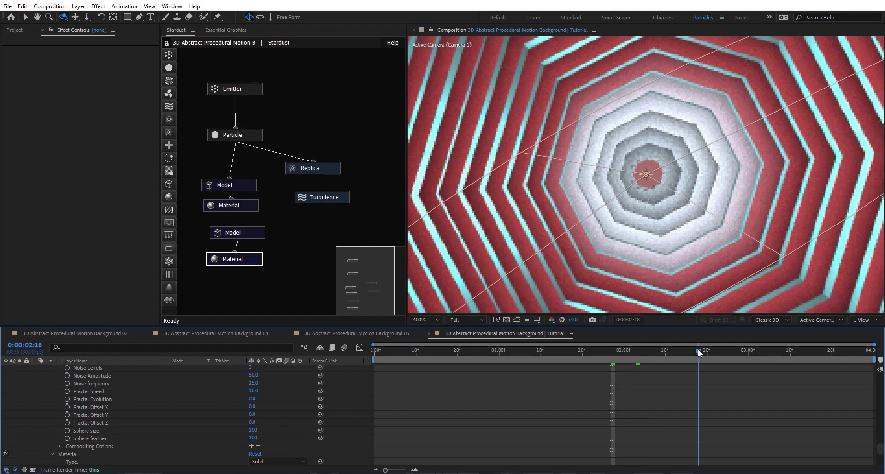
{"action": "left_click_drag", "start_coordinate": [655, 184], "coordinate": [653, 165]}
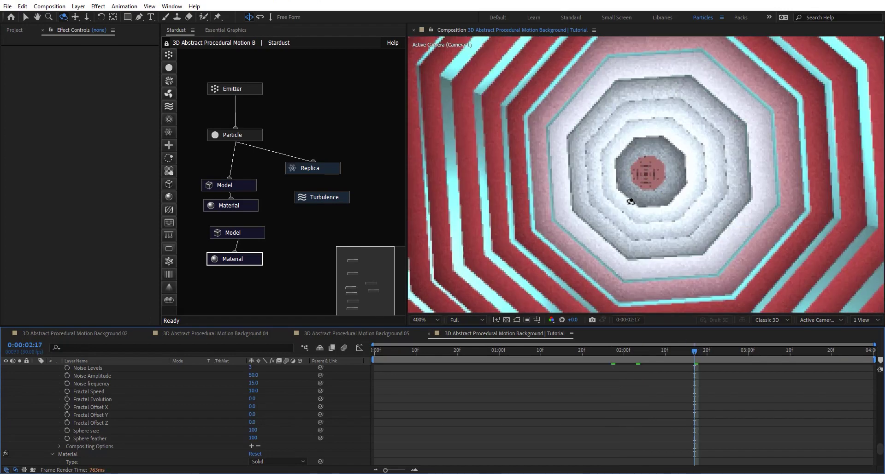
- Show the Look layer in the Motion Background 02 composition and compare its Minimax, Sharpen, Noise and Lumetri Color effects off and on
{"action": "left_click", "coordinate": [68, 332]}
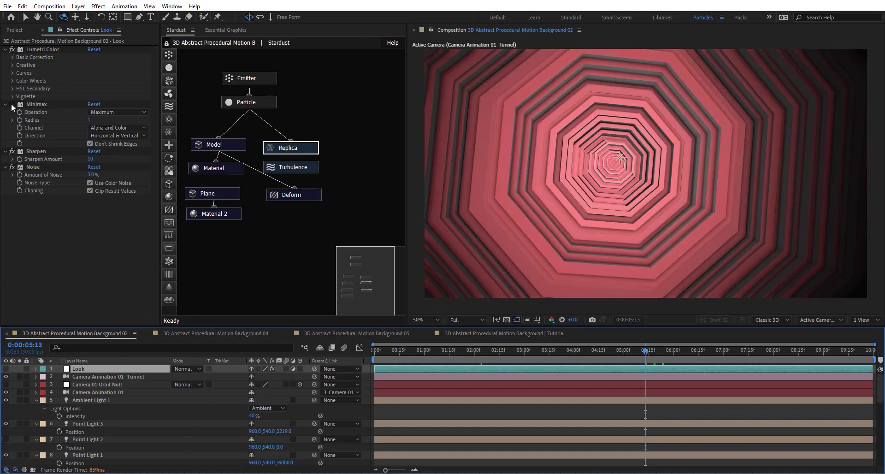
{"action": "left_click", "coordinate": [6, 369]}
{"action": "left_click", "coordinate": [15, 105]}
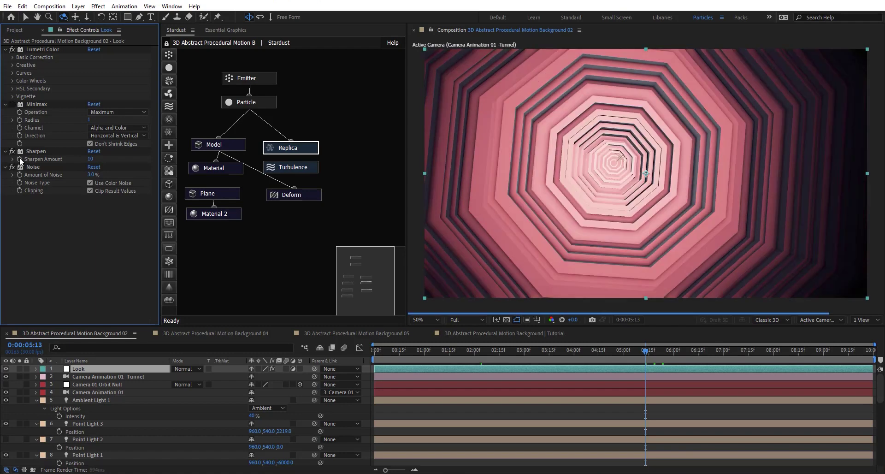
{"action": "left_click", "coordinate": [12, 151]}
{"action": "left_click", "coordinate": [12, 167]}
{"action": "left_click", "coordinate": [12, 50]}
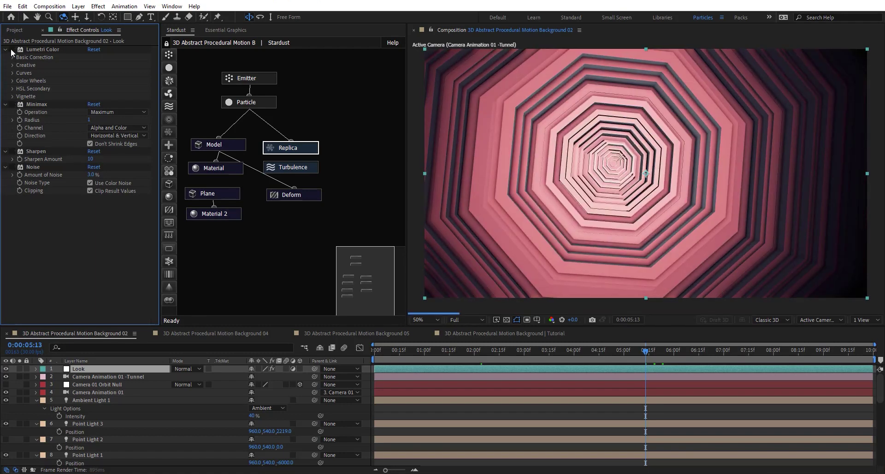
{"action": "left_click", "coordinate": [12, 49]}
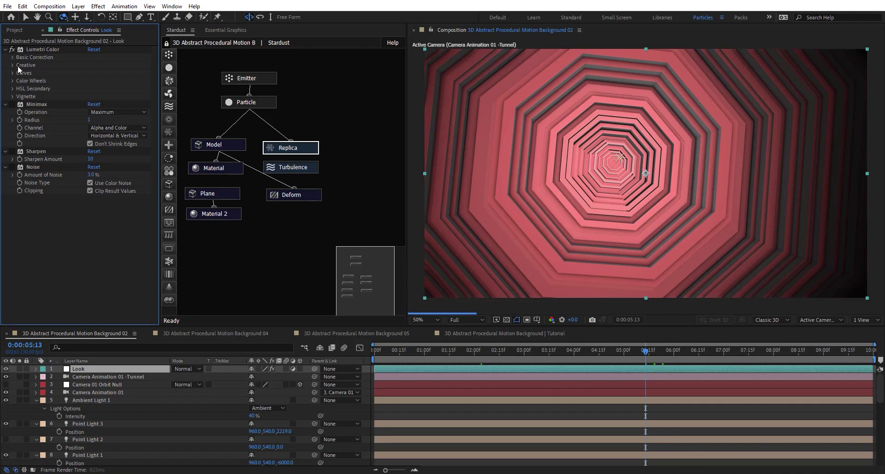
{"action": "left_click", "coordinate": [12, 105]}
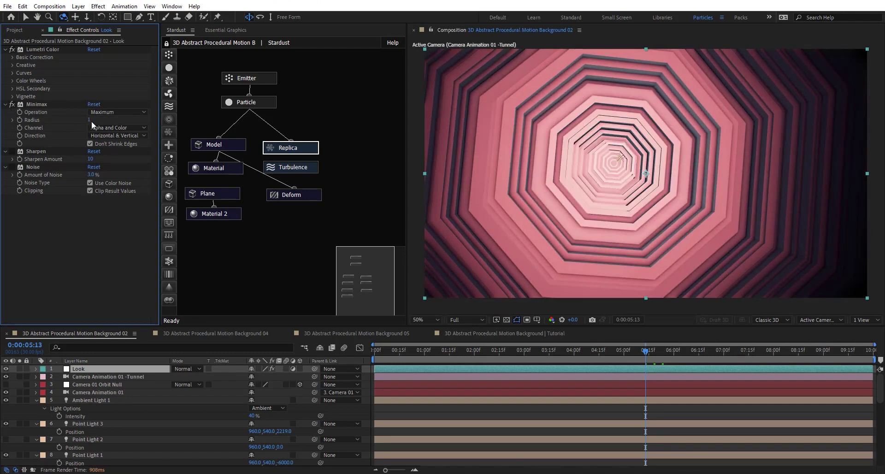
- Examine the tunnel at 0:00:02:00 and 0:00:00:09, reveal the Camera Animation 01 -Tunnel keyframes, and view the tunnel at 0:00:08:00
{"action": "left_click", "coordinate": [474, 350]}
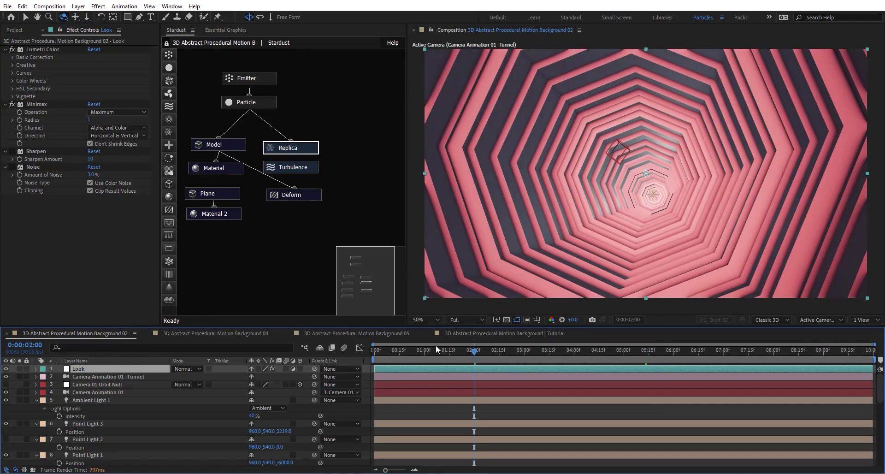
{"action": "left_click", "coordinate": [6, 193]}
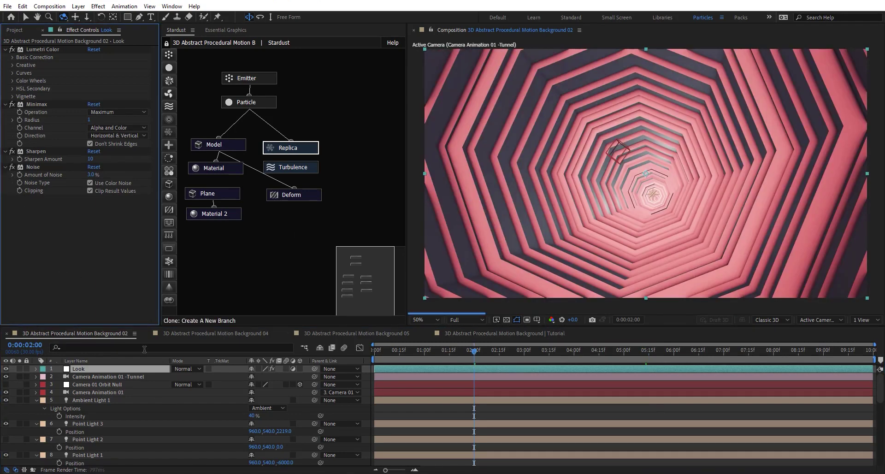
{"action": "left_click", "coordinate": [390, 356]}
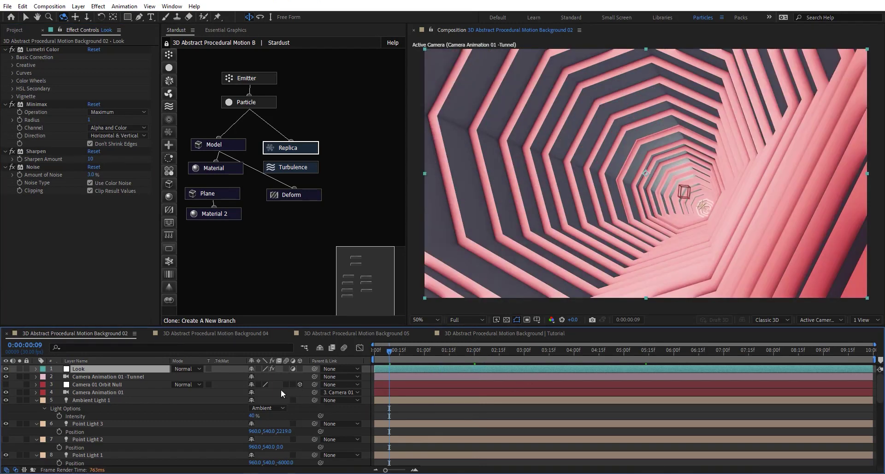
{"action": "left_click", "coordinate": [107, 378]}
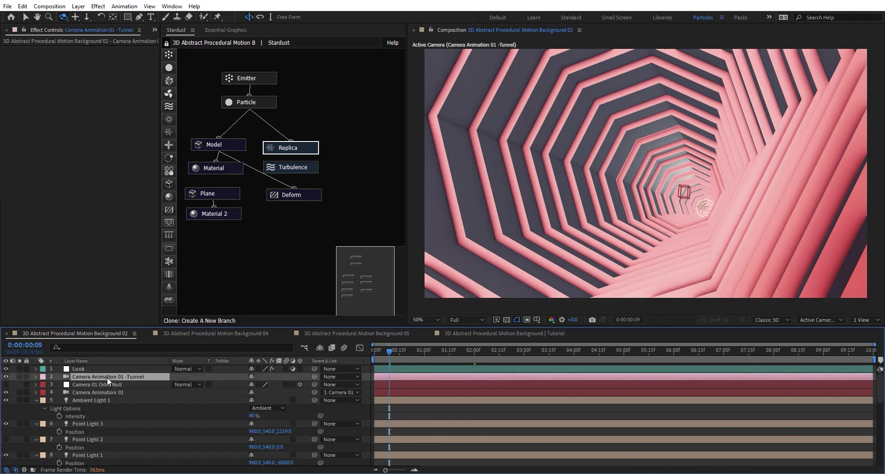
{"action": "key", "text": "u"}
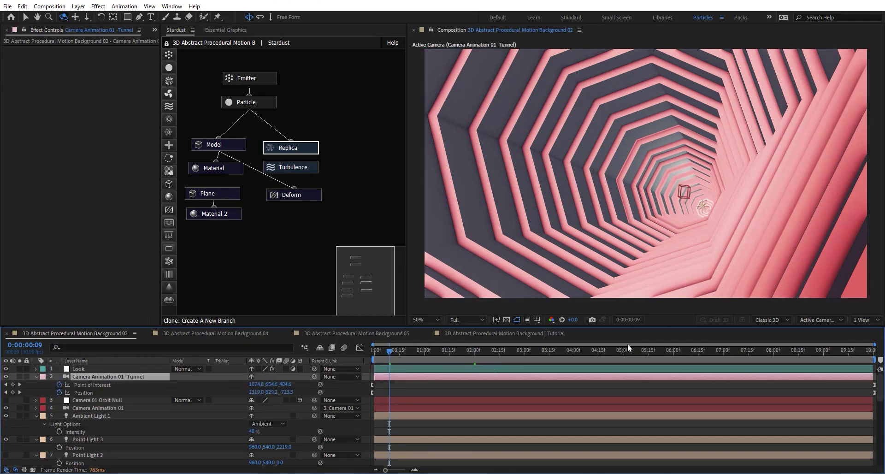
{"action": "left_click_drag", "start_coordinate": [677, 350], "coordinate": [774, 350]}
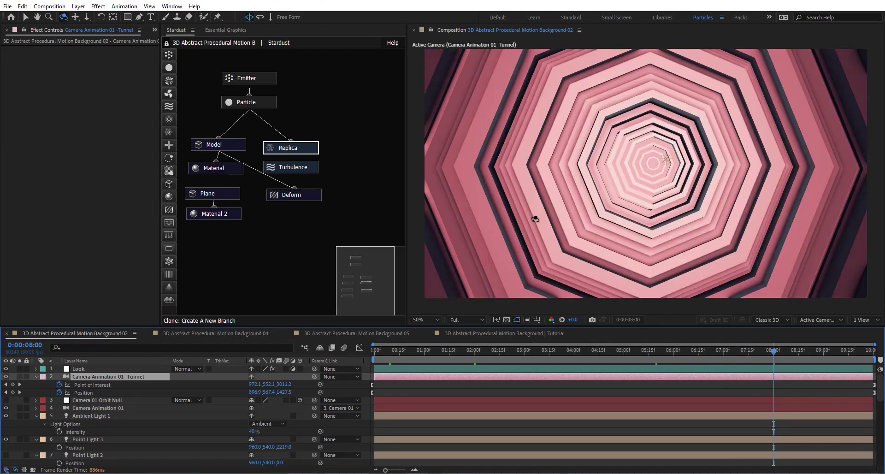
- Compare the tunnel at 0:00:08:00 with the Deform node disabled and enabled again, with its Position Z and Angle Z keyframes revealed
{"action": "left_click", "coordinate": [314, 193]}
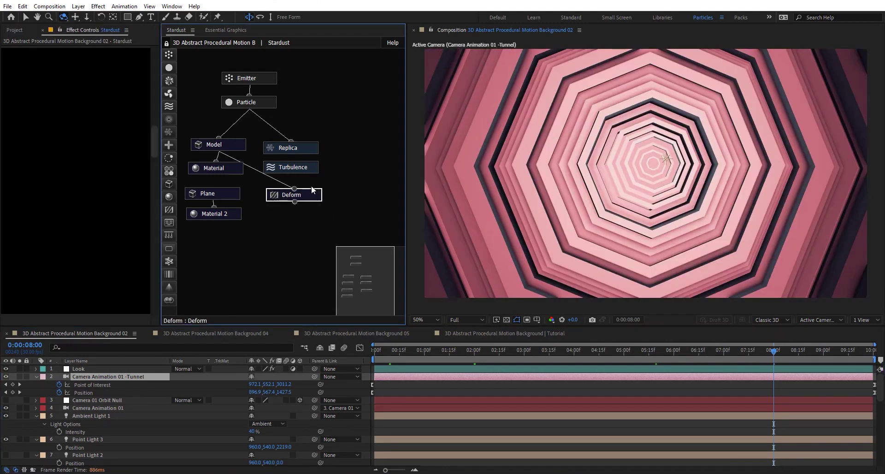
{"action": "right_click", "coordinate": [312, 195]}
{"action": "left_click", "coordinate": [332, 177]}
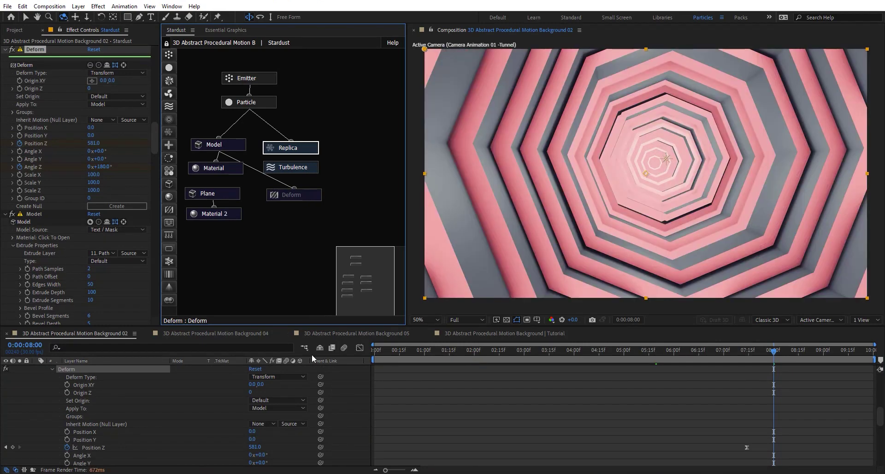
{"action": "scroll", "coordinate": [149, 403], "scroll_direction": "up", "scroll_amount": 1}
{"action": "key", "text": "u"}
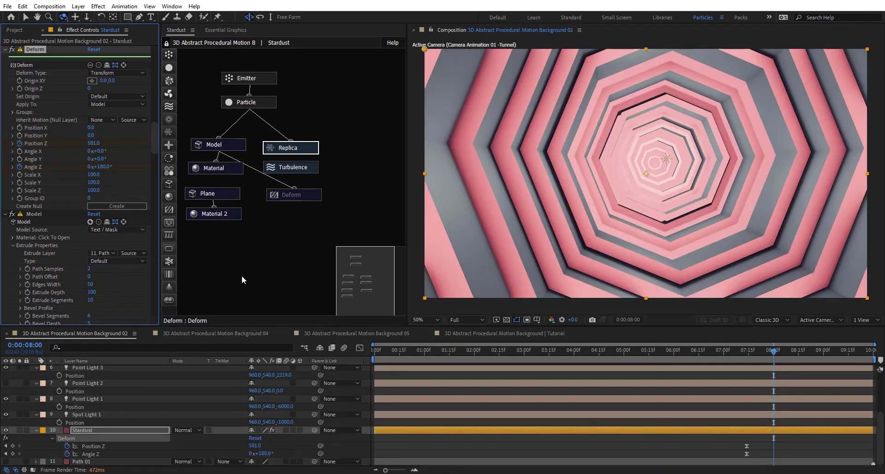
{"action": "right_click", "coordinate": [303, 191]}
{"action": "left_click", "coordinate": [325, 173]}
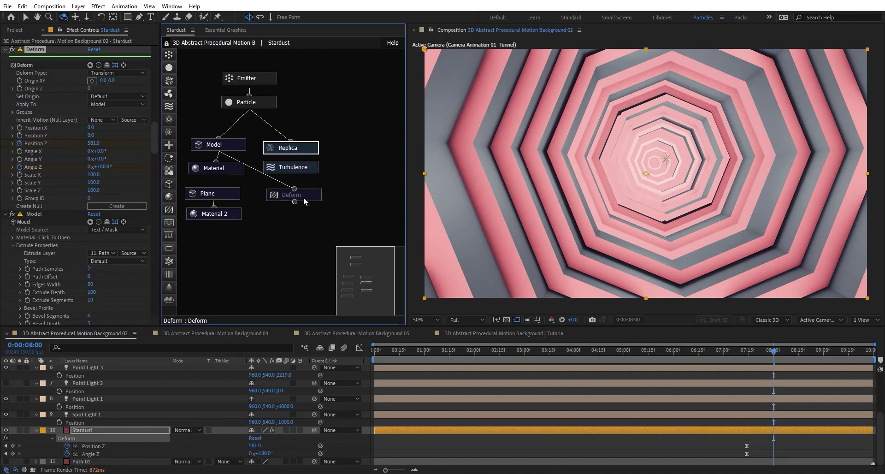
{"action": "left_click", "coordinate": [304, 198]}
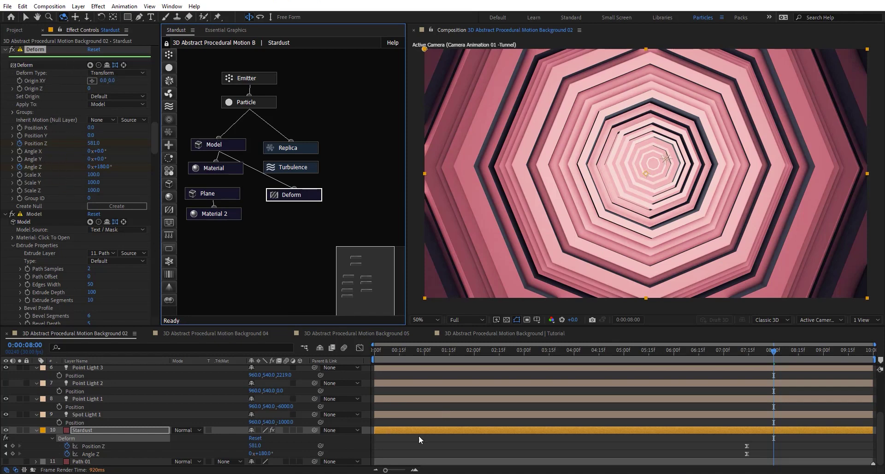
- Disable the Deform node at 0:00:00:05 and check the undeformed tunnel at 0:00:07:10
{"action": "left_click", "coordinate": [430, 350]}
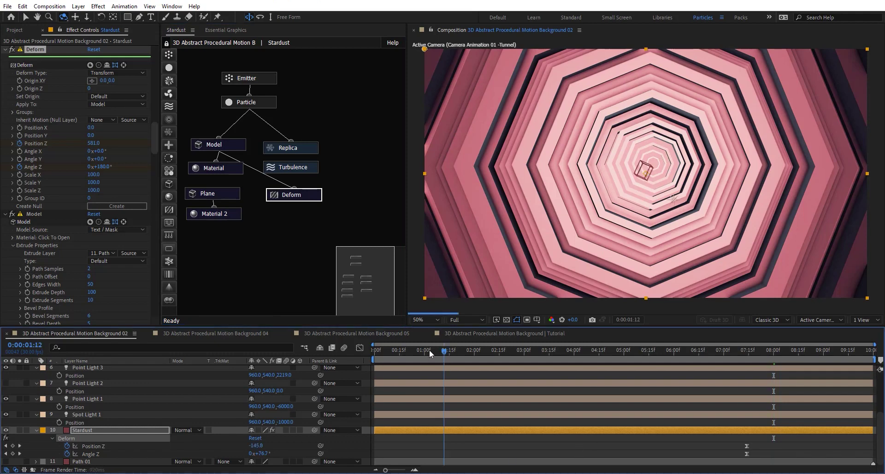
{"action": "left_click", "coordinate": [397, 353]}
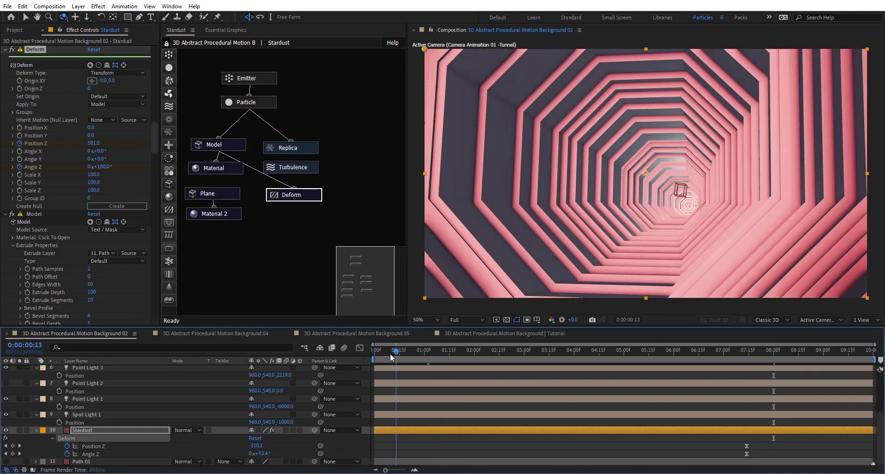
{"action": "left_click", "coordinate": [383, 353]}
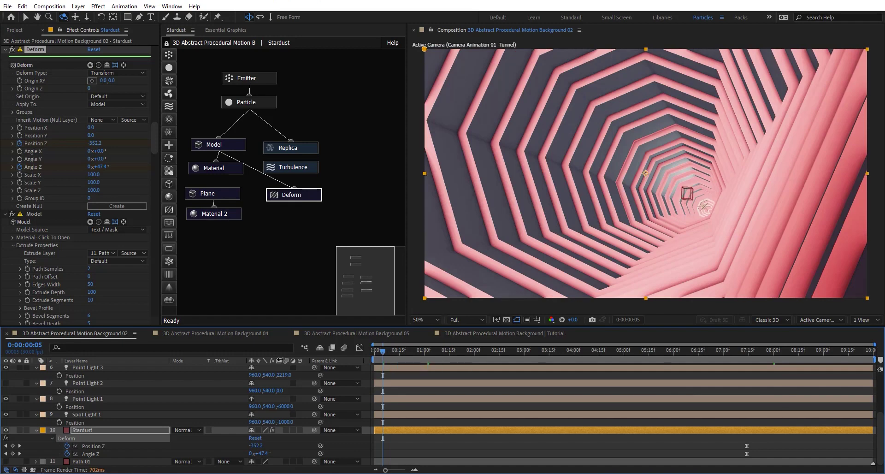
{"action": "right_click", "coordinate": [301, 198]}
{"action": "left_click", "coordinate": [308, 201]}
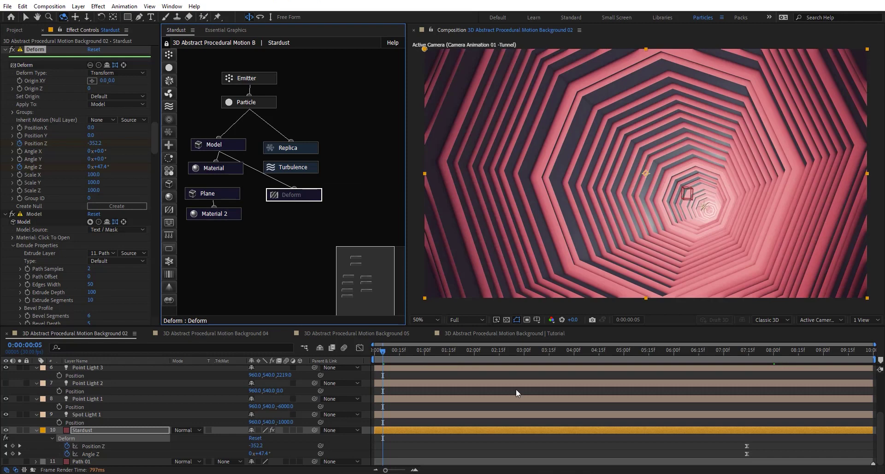
{"action": "left_click", "coordinate": [741, 353]}
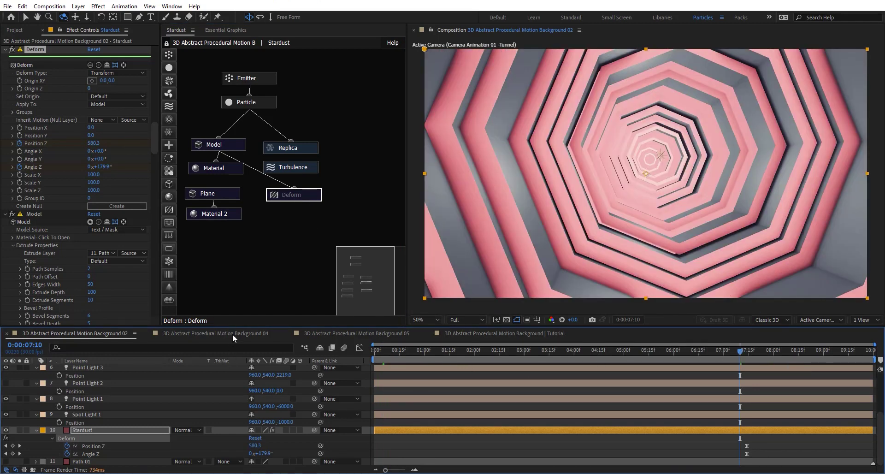
- Open the 3D Abstract Procedural Motion Background 04 composition and set its preview to Full resolution
{"action": "left_click", "coordinate": [233, 333]}
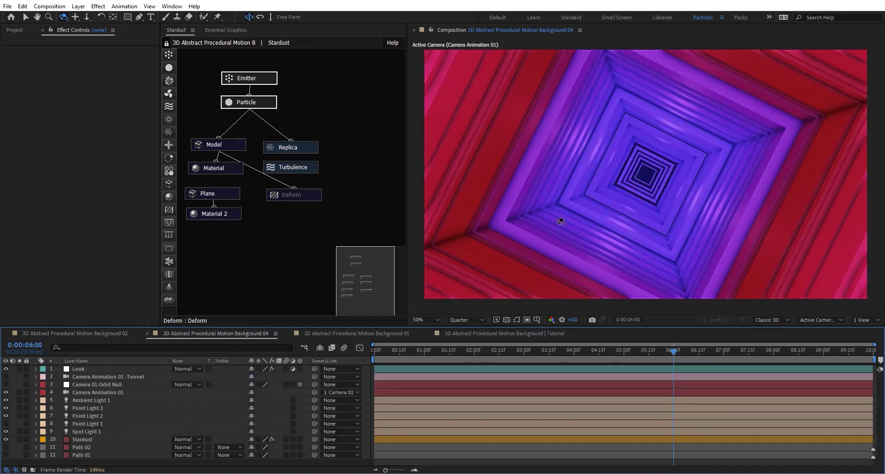
{"action": "left_click", "coordinate": [482, 319]}
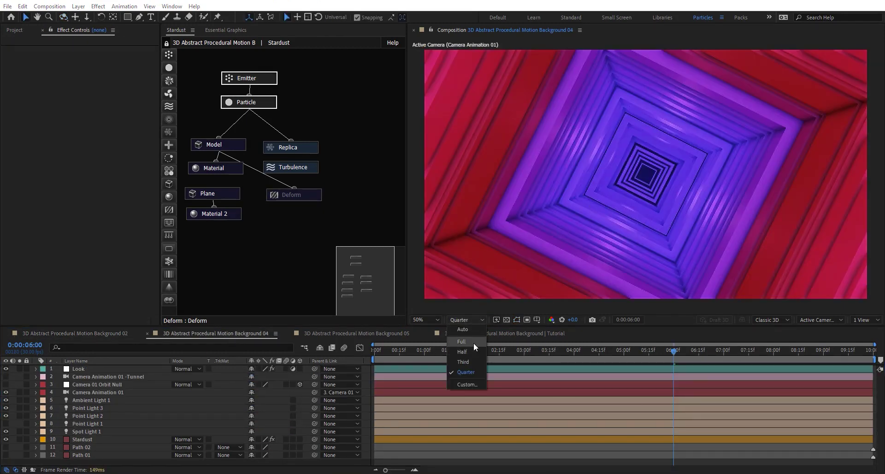
{"action": "left_click", "coordinate": [474, 342]}
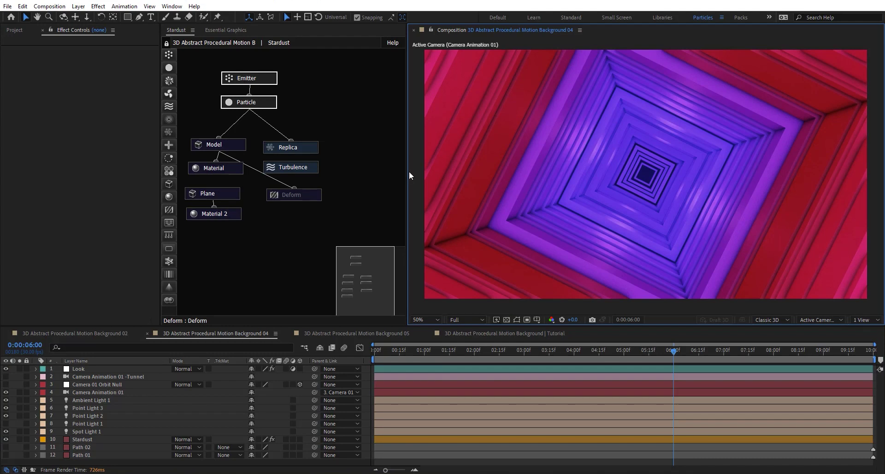
- Inspect the Path 01 and Path 02 layers and set the upper Model node's Extrude Layer to 11. Path 02
{"action": "left_click", "coordinate": [87, 454]}
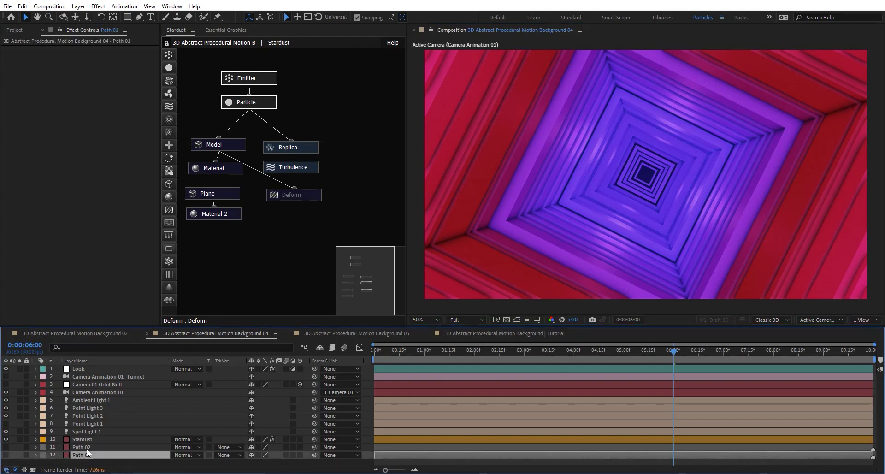
{"action": "left_click", "coordinate": [87, 448]}
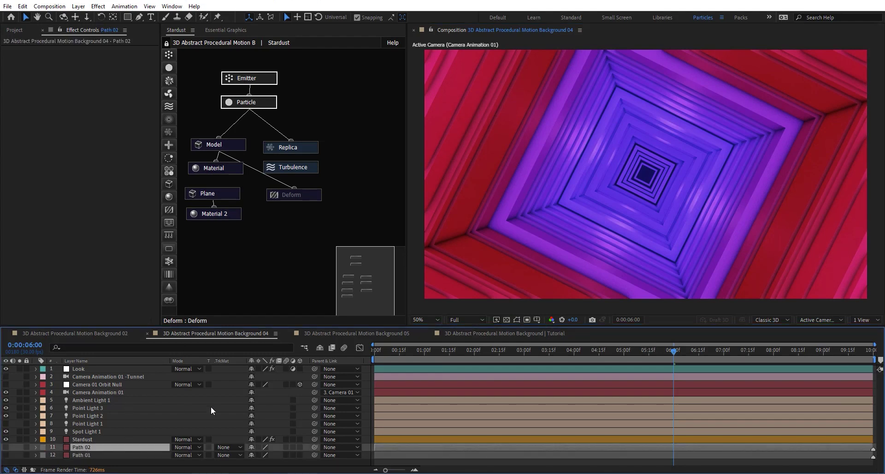
{"action": "left_click", "coordinate": [88, 455]}
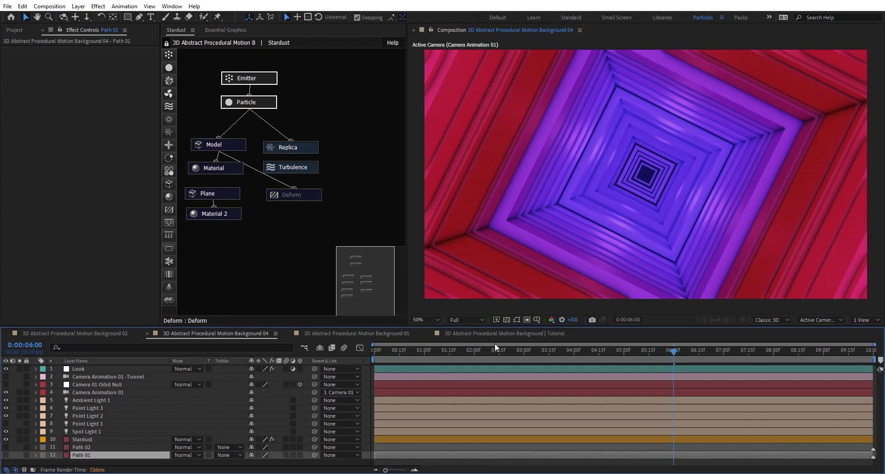
{"action": "left_click", "coordinate": [121, 448]}
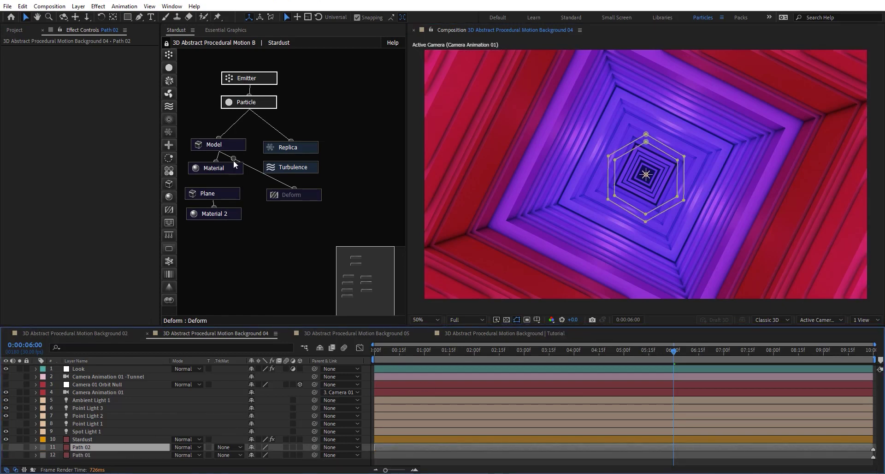
{"action": "left_click", "coordinate": [206, 144]}
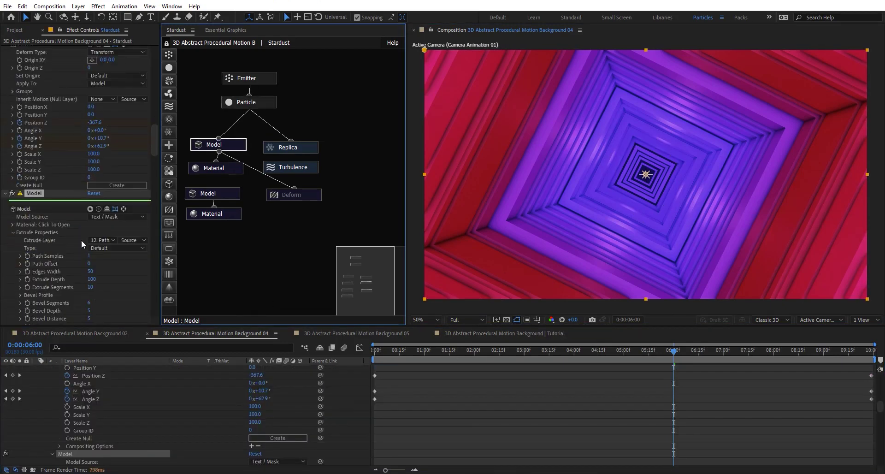
{"action": "left_click", "coordinate": [99, 241]}
{"action": "left_click", "coordinate": [111, 280]}
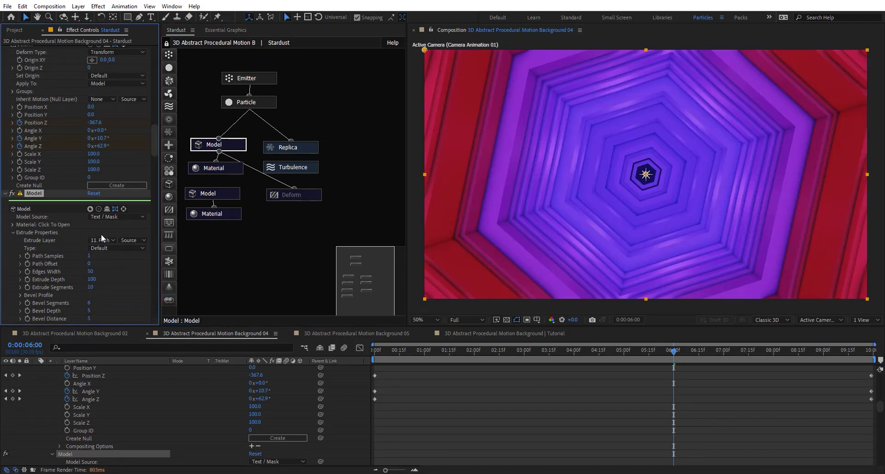
- Set the Model's Path Samples to 10 in its Extrude Properties
{"action": "scroll", "coordinate": [101, 234], "scroll_direction": "down", "scroll_amount": 1}
{"action": "left_click", "coordinate": [90, 248]}
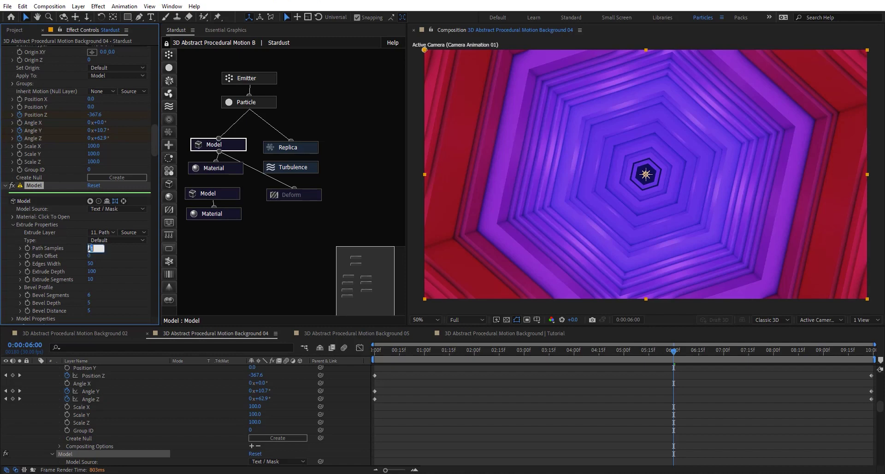
{"action": "key", "text": "Return"}
{"action": "left_click", "coordinate": [90, 248]}
{"action": "left_click", "coordinate": [76, 249]}
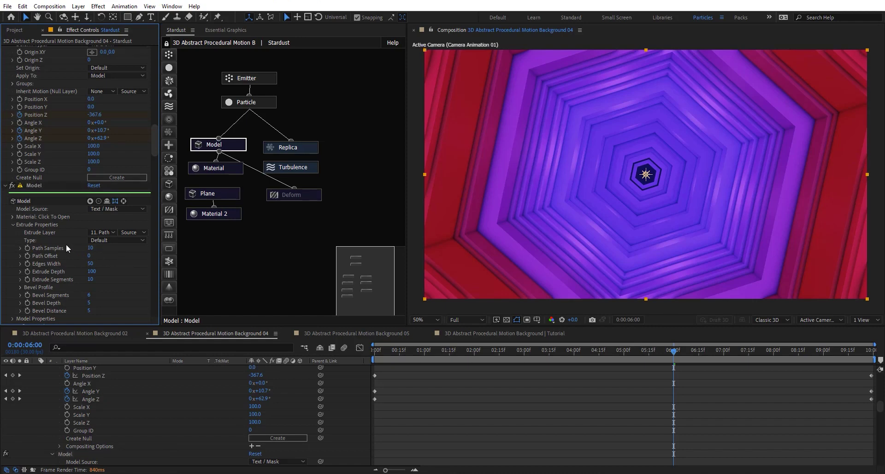
- Compare the Path 01 and Path 02 layer outlines and set the upper Model node's Extrude Layer to 12. Path 01
{"action": "scroll", "coordinate": [88, 437], "scroll_direction": "down", "scroll_amount": 10}
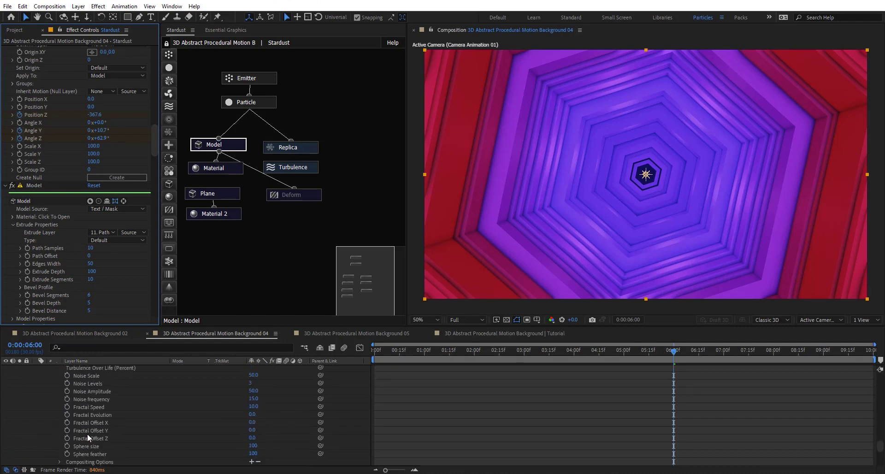
{"action": "left_click", "coordinate": [88, 462]}
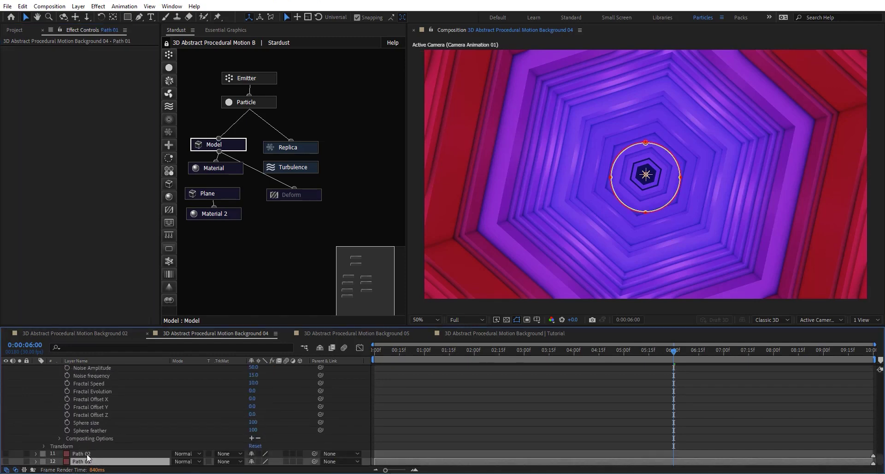
{"action": "left_click", "coordinate": [87, 454]}
{"action": "left_click", "coordinate": [87, 462]}
{"action": "left_click", "coordinate": [204, 145]}
{"action": "scroll", "coordinate": [137, 250], "scroll_direction": "down", "scroll_amount": 5}
{"action": "left_click", "coordinate": [102, 198]}
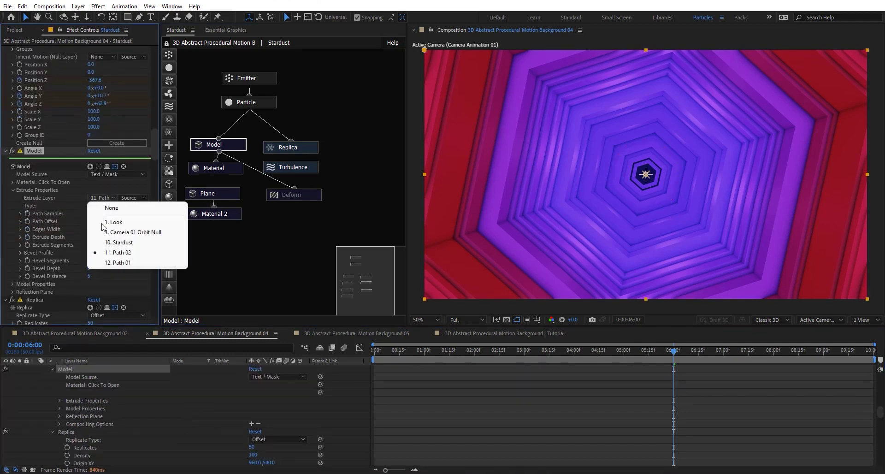
{"action": "left_click", "coordinate": [119, 263]}
{"action": "left_click", "coordinate": [119, 263]}
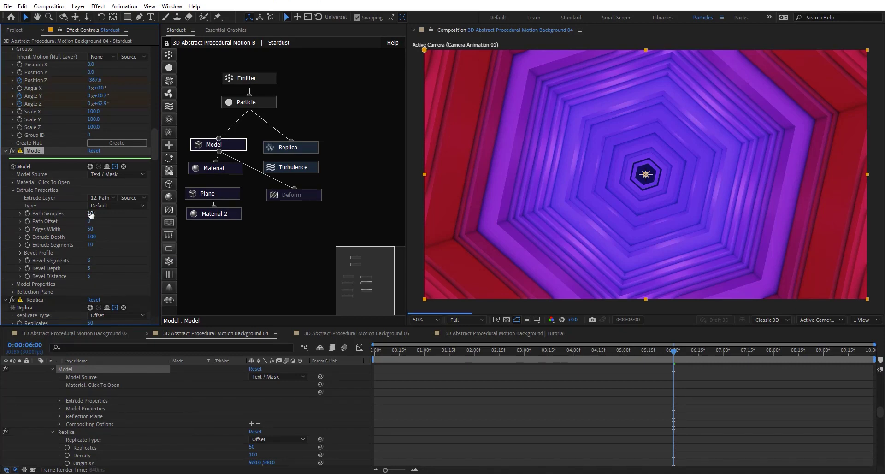
- Set the Model's Path Samples to 50 in its Extrude Properties
{"action": "left_click", "coordinate": [90, 214]}
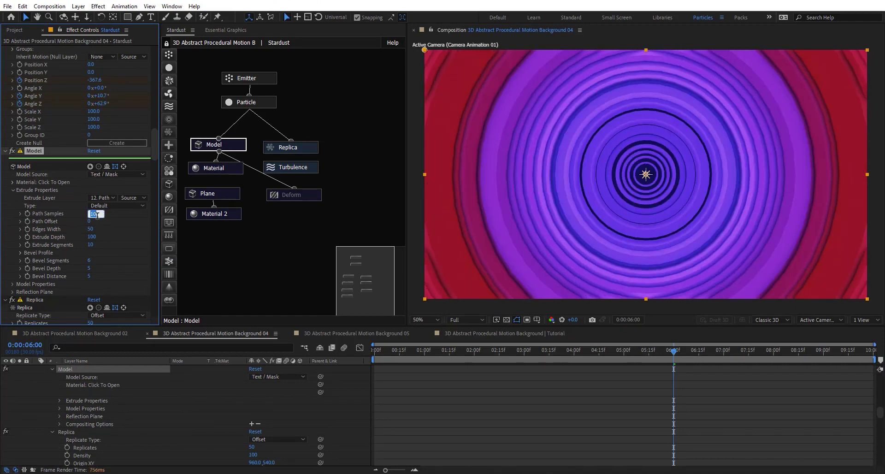
{"action": "type", "text": "50"}
{"action": "key", "text": "Return"}
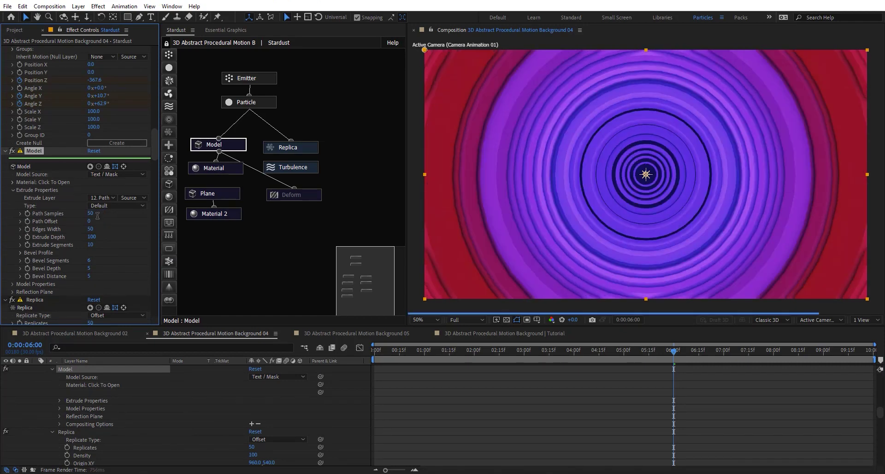
- Set the Model's Path Samples to 1 and review the available Extrude Layer choices
{"action": "left_click", "coordinate": [91, 214]}
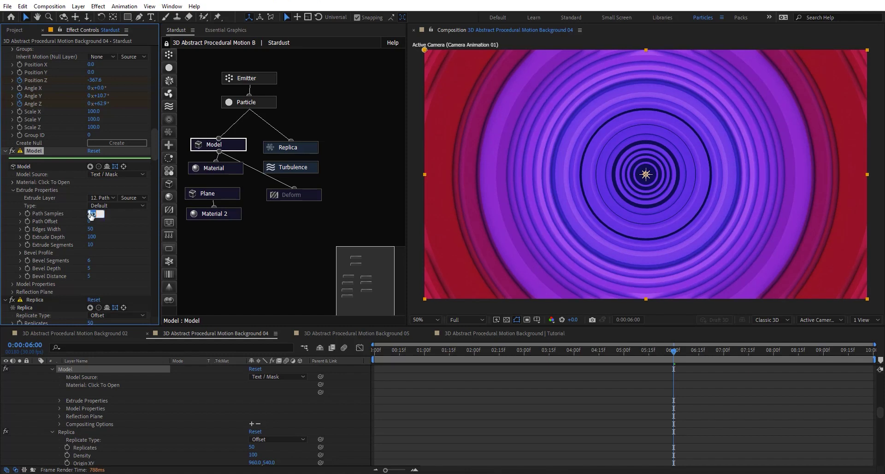
{"action": "type", "text": "4"}
{"action": "key", "text": "Return"}
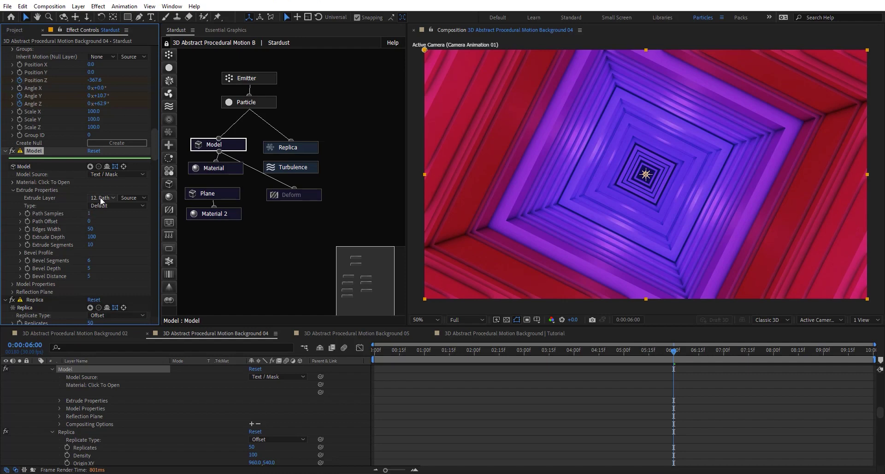
{"action": "left_click", "coordinate": [101, 198]}
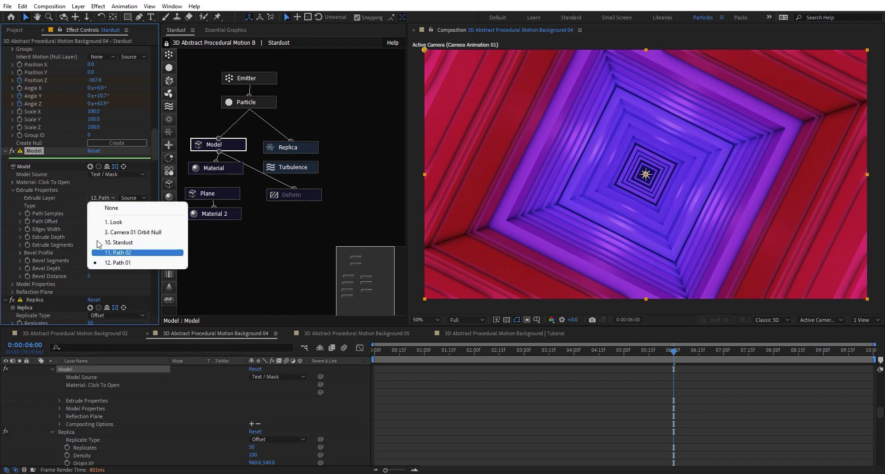
{"action": "left_click", "coordinate": [116, 252]}
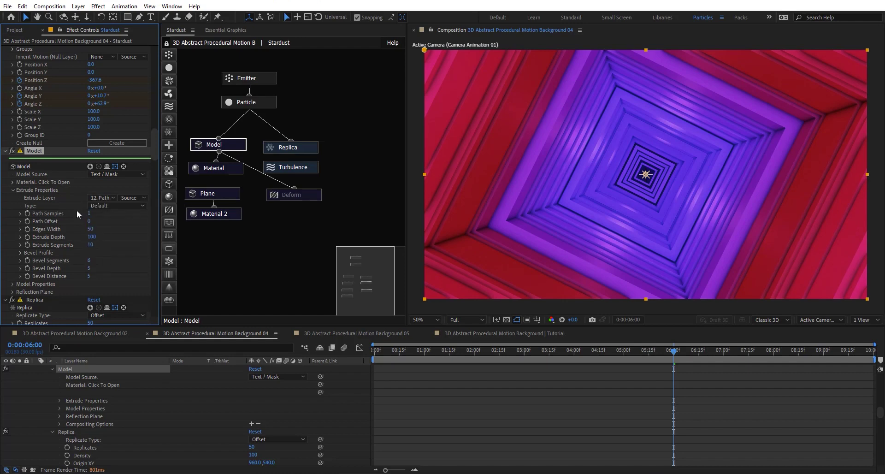
- Open the 3D Abstract Procedural Motion Background 05 composition and play its preview
{"action": "left_click", "coordinate": [341, 333]}
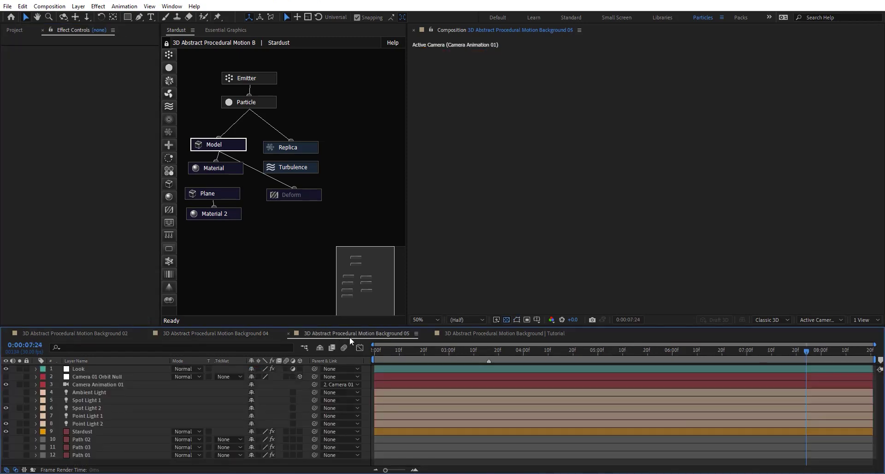
{"action": "key", "text": "space"}
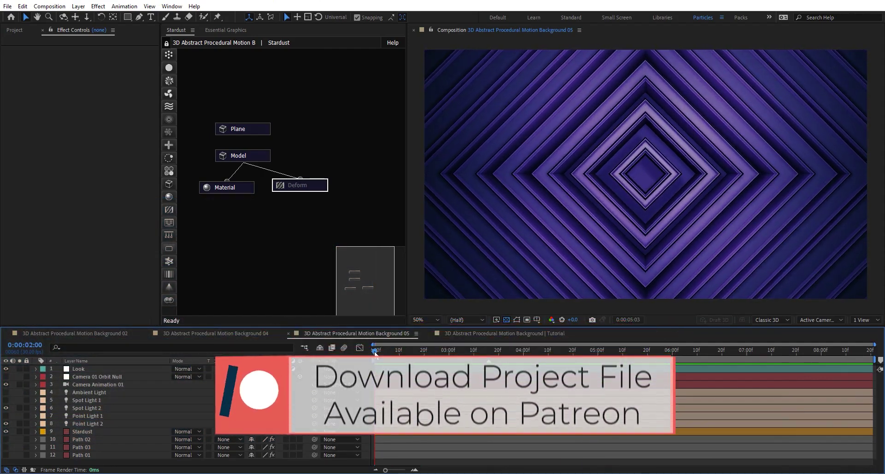
{"action": "key", "text": "space"}
- Inspect the Path 01 layer and check which path layer the Model node uses as its Extrude Layer
{"action": "left_click", "coordinate": [115, 455]}
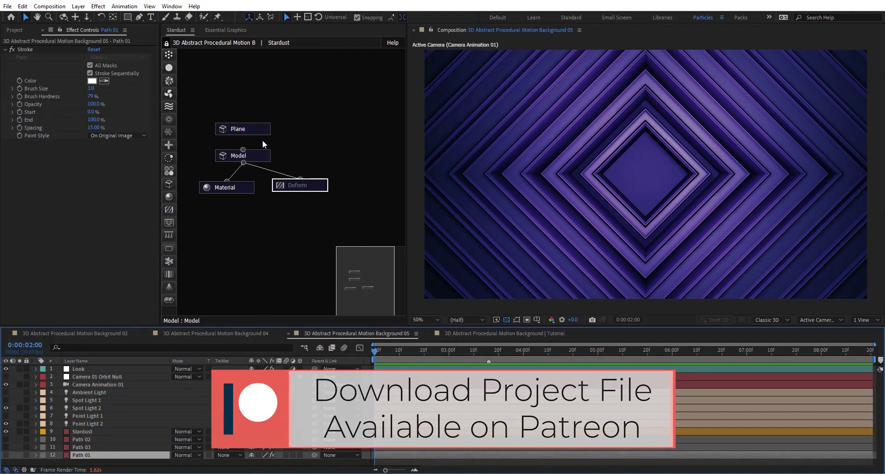
{"action": "left_click", "coordinate": [263, 156]}
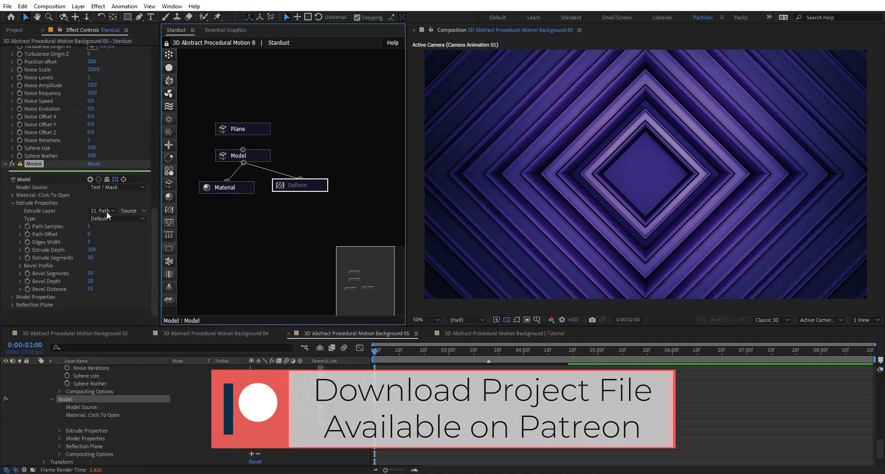
{"action": "left_click", "coordinate": [106, 211]}
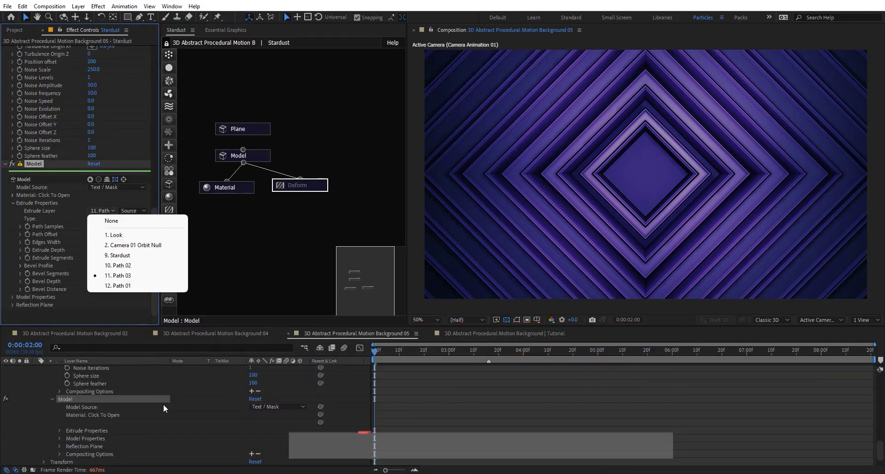
{"action": "left_click", "coordinate": [187, 443]}
- Display the Path 03 layer's mask outlines in the viewer and examine its Mask Path keyframes, starting with Mask 1
{"action": "scroll", "coordinate": [187, 443], "scroll_direction": "down", "scroll_amount": 1}
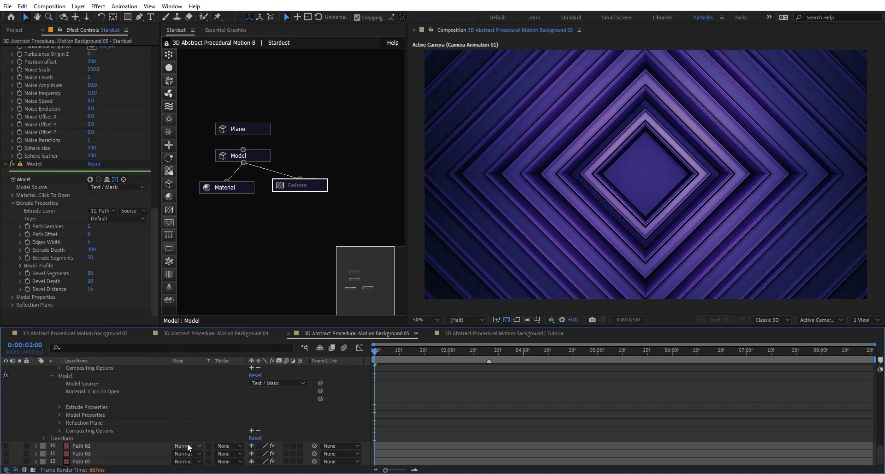
{"action": "left_click", "coordinate": [80, 454]}
{"action": "left_click", "coordinate": [517, 320]}
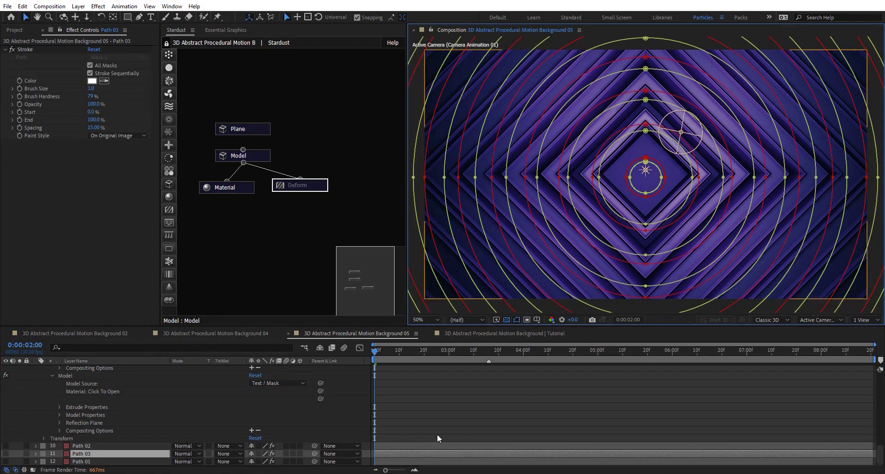
{"action": "key", "text": "m"}
{"action": "scroll", "coordinate": [437, 434], "scroll_direction": "down", "scroll_amount": 3}
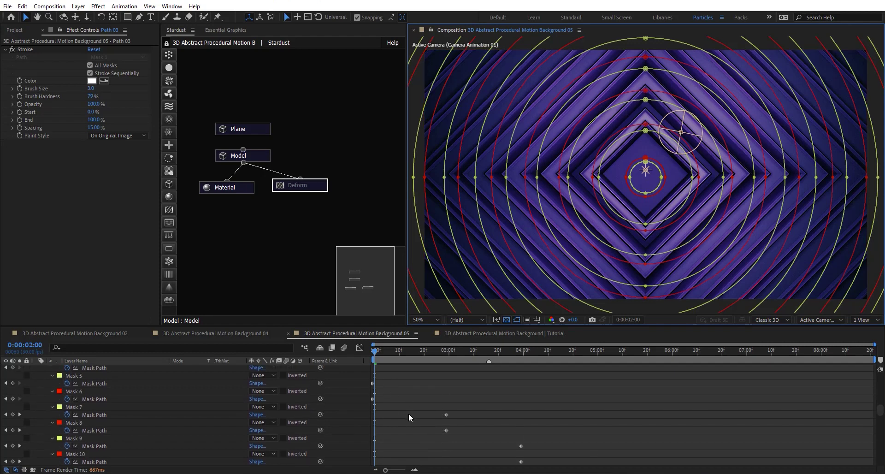
{"action": "scroll", "coordinate": [104, 424], "scroll_direction": "up", "scroll_amount": 3}
{"action": "left_click", "coordinate": [95, 407]}
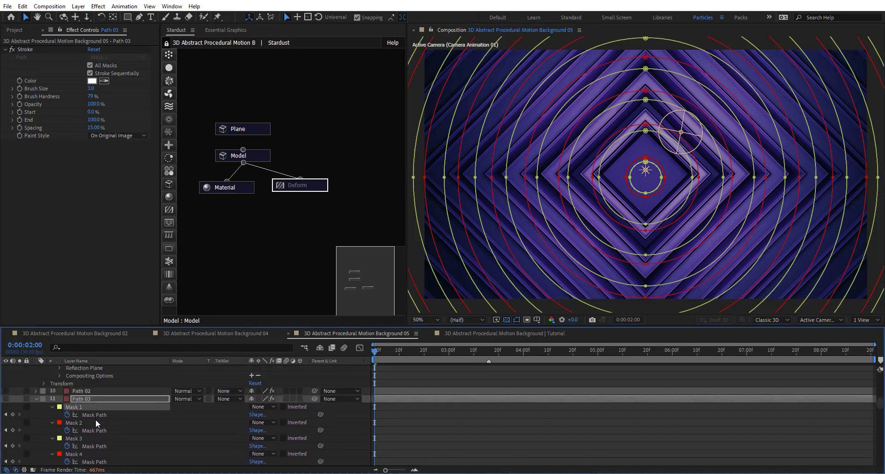
{"action": "left_click", "coordinate": [96, 419]}
{"action": "left_click", "coordinate": [91, 408]}
{"action": "left_click", "coordinate": [90, 415]}
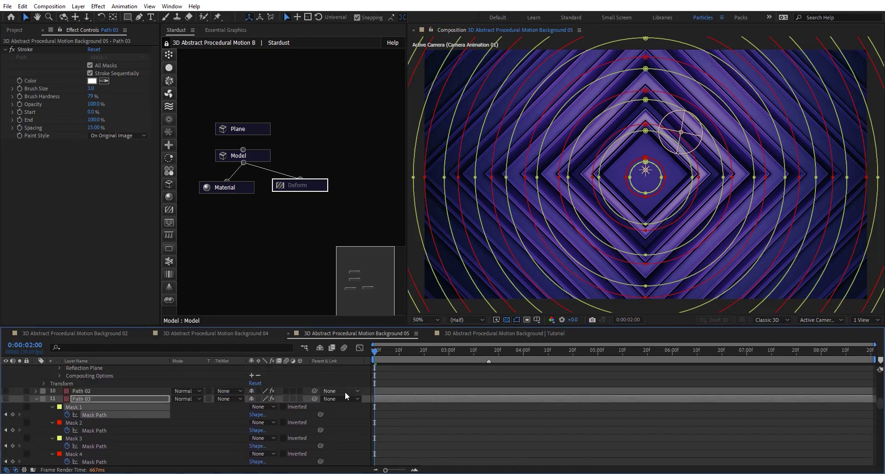
- Open the Paths composition from the Comps folder, inspect Path 03, and reveal the Mask Path keyframes of Path 04
{"action": "left_click", "coordinate": [14, 29]}
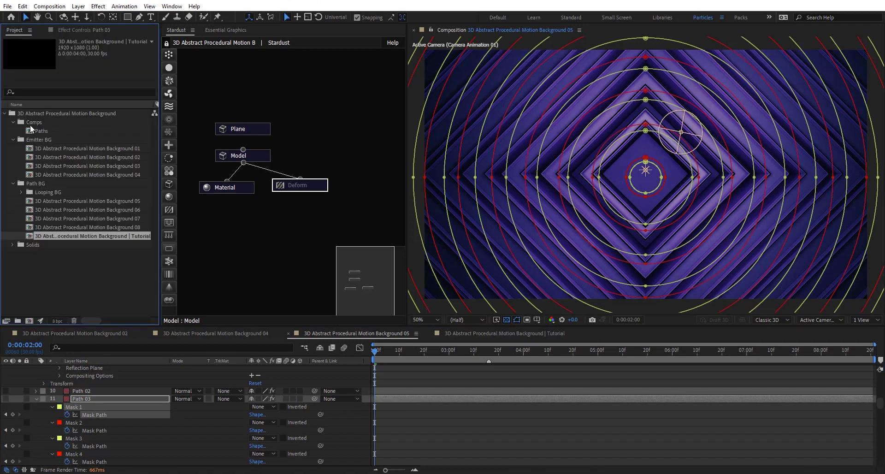
{"action": "double_click", "coordinate": [40, 130]}
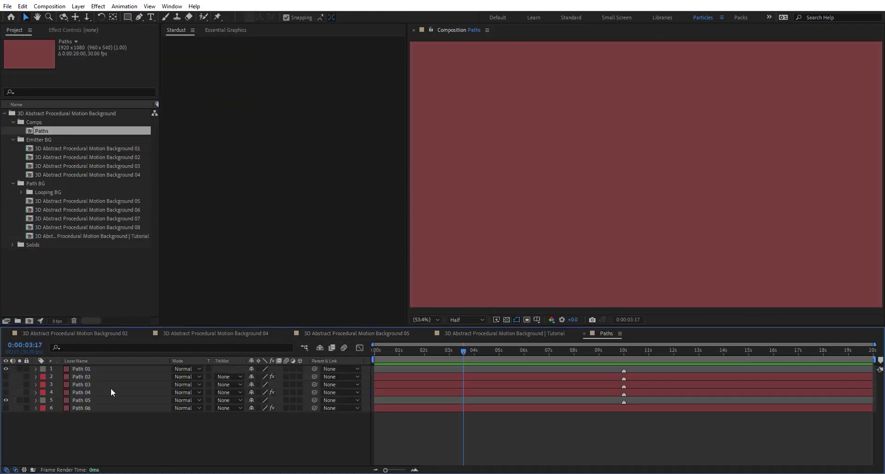
{"action": "left_click", "coordinate": [96, 391]}
{"action": "left_click", "coordinate": [90, 385]}
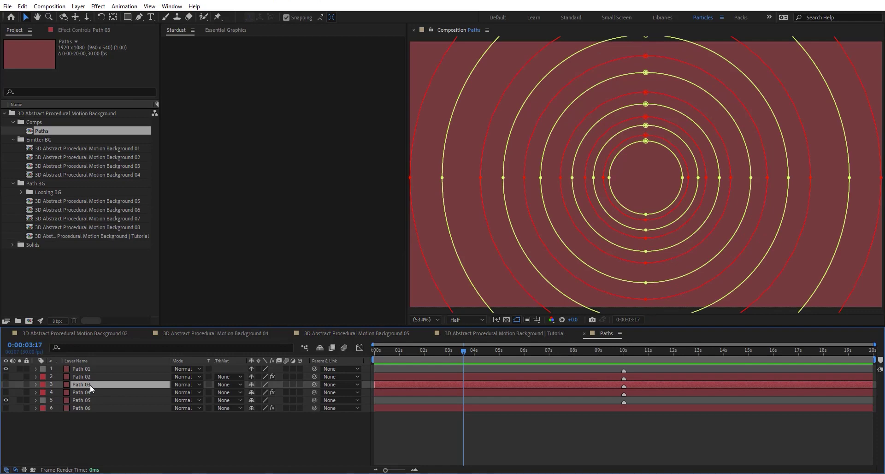
{"action": "left_click", "coordinate": [91, 392]}
{"action": "key", "text": "m"}
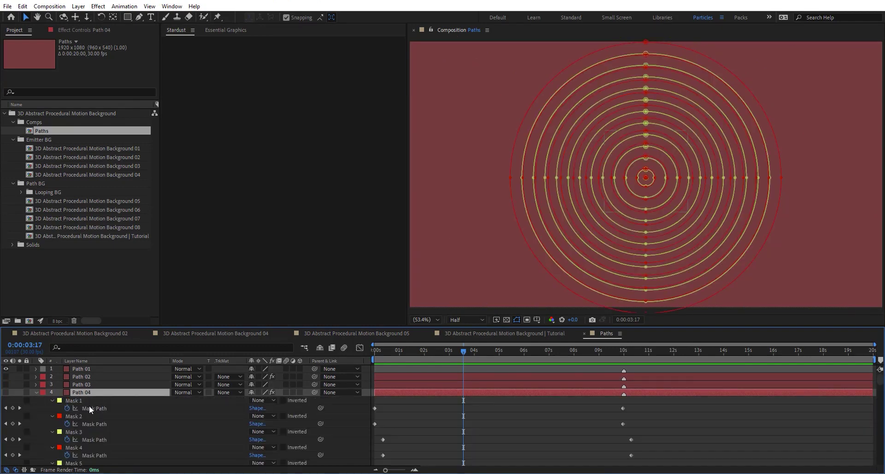
- Scrub through the Path 04 mask animation to see how Mask 1, Mask 2 and the other rings expand
{"action": "left_click_drag", "start_coordinate": [464, 348], "coordinate": [364, 364]}
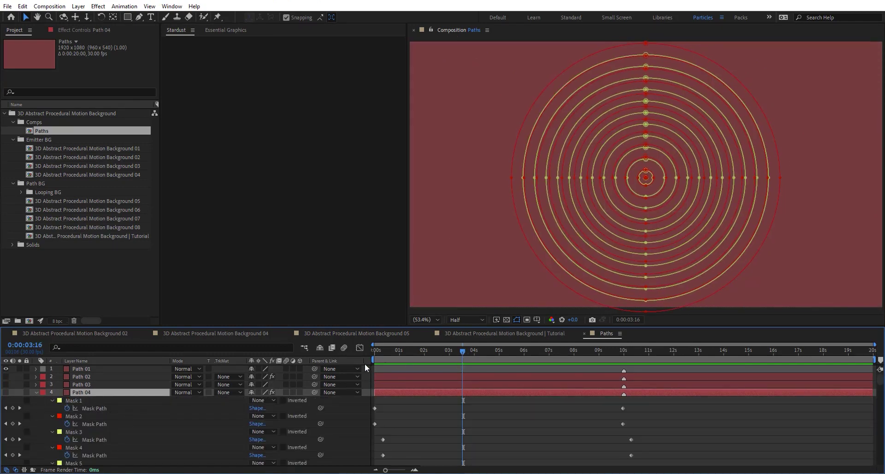
{"action": "left_click_drag", "start_coordinate": [521, 358], "coordinate": [583, 353]}
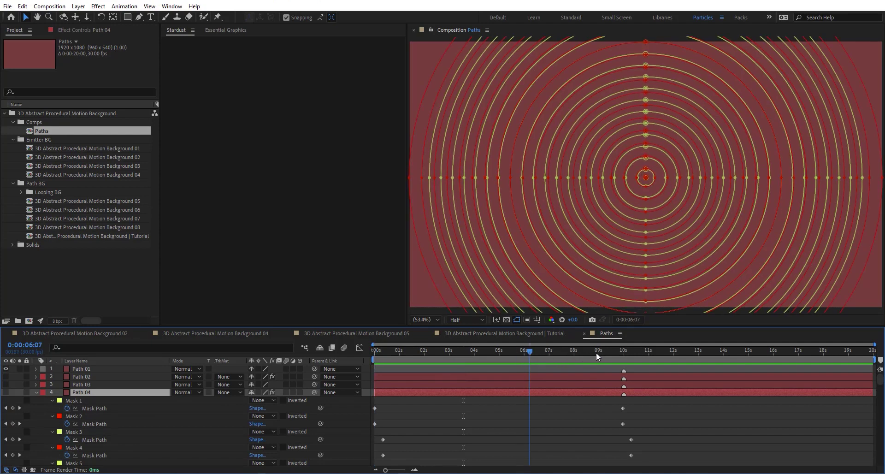
{"action": "left_click", "coordinate": [716, 350]}
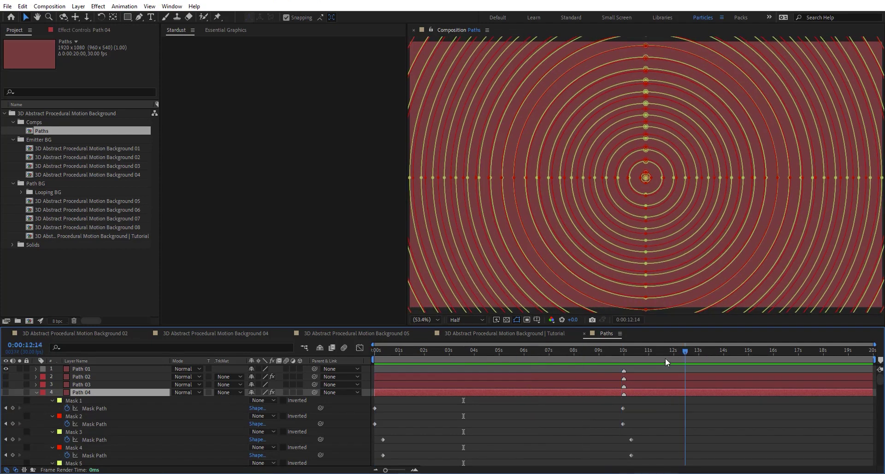
{"action": "left_click", "coordinate": [75, 401]}
{"action": "left_click", "coordinate": [79, 417]}
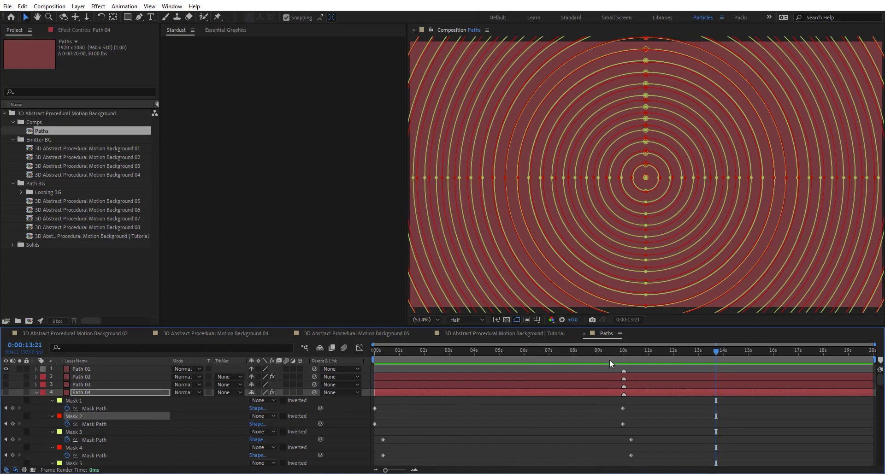
{"action": "left_click", "coordinate": [376, 352]}
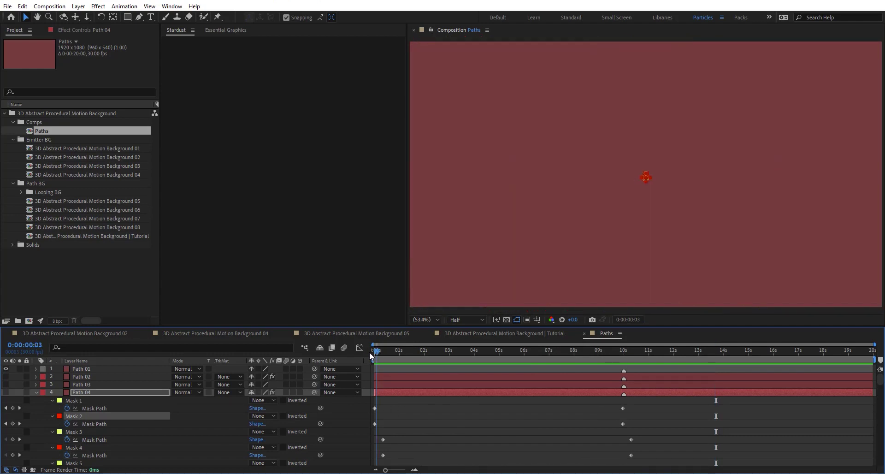
{"action": "left_click_drag", "start_coordinate": [524, 350], "coordinate": [591, 350]}
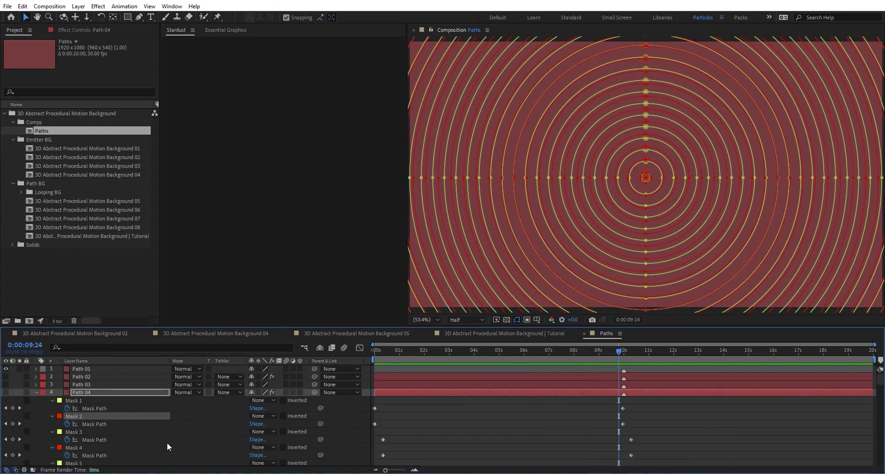
- Examine the timing of Path 04's Mask Path keyframes through Mask 39, checking the rings at 0:00:00:00, 0:00:16:07 and 0:00:18:13
{"action": "scroll", "coordinate": [167, 441], "scroll_direction": "down", "scroll_amount": 1}
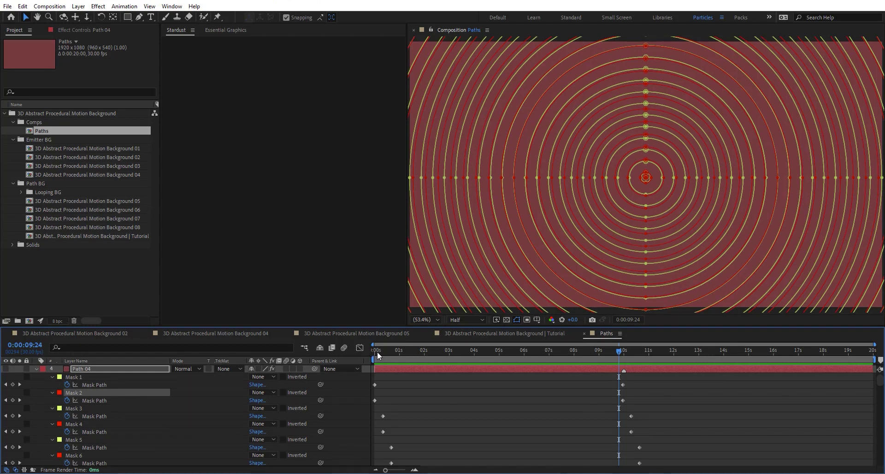
{"action": "left_click_drag", "start_coordinate": [377, 351], "coordinate": [370, 352]}
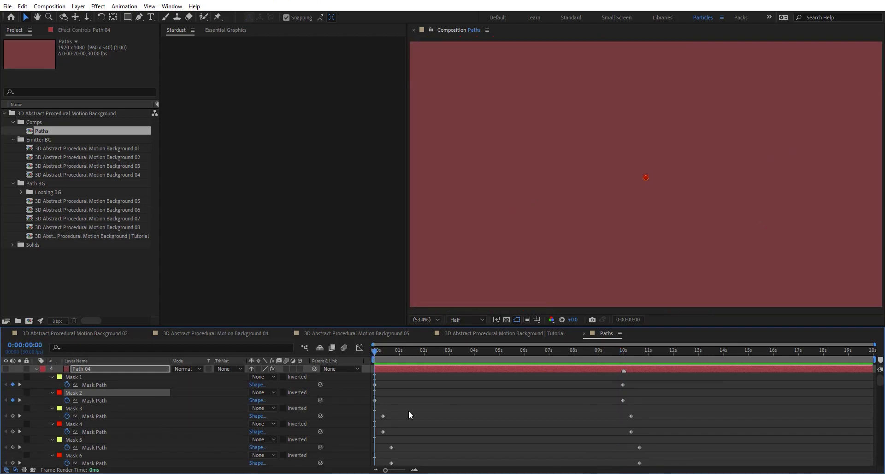
{"action": "scroll", "coordinate": [567, 395], "scroll_direction": "down", "scroll_amount": 15}
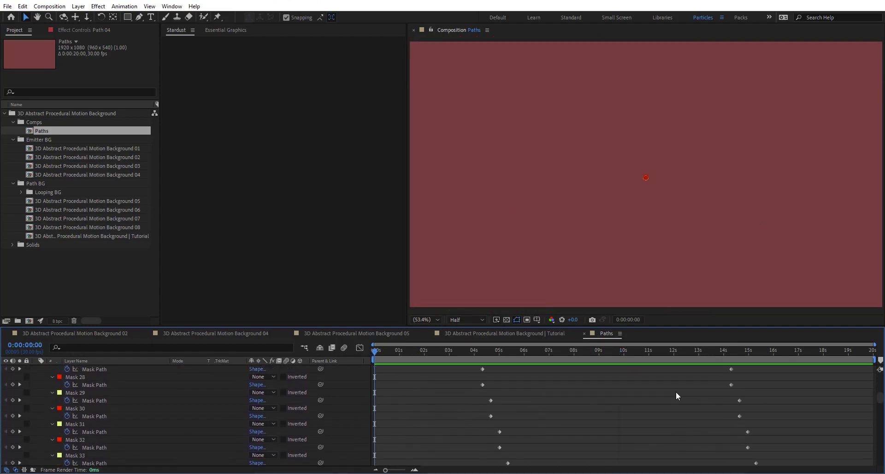
{"action": "scroll", "coordinate": [719, 382], "scroll_direction": "down", "scroll_amount": 4}
{"action": "left_click", "coordinate": [777, 354]}
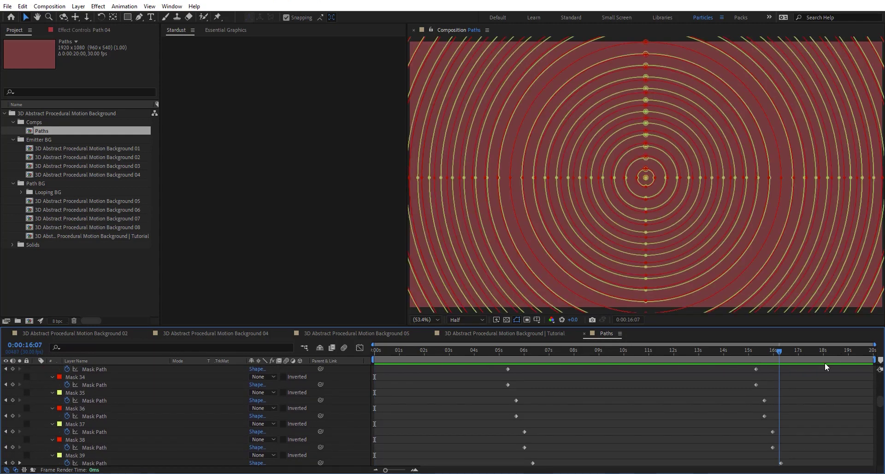
{"action": "left_click", "coordinate": [834, 354]}
{"action": "scroll", "coordinate": [783, 401], "scroll_direction": "up", "scroll_amount": 20}
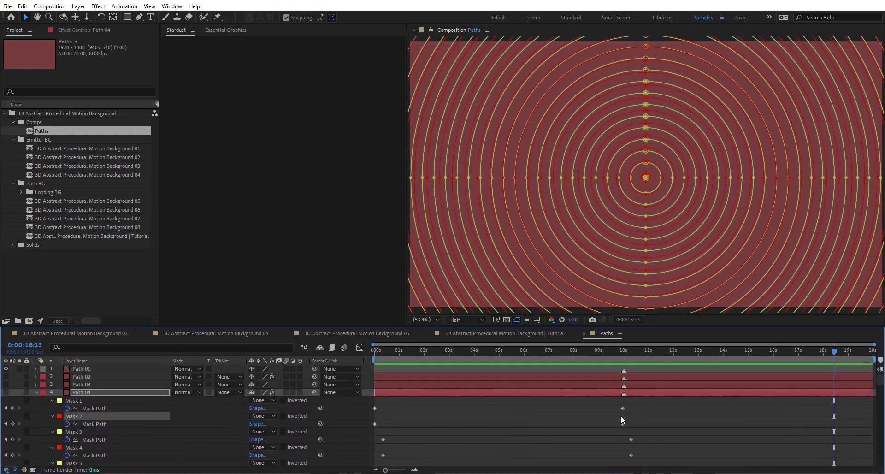
- Scrub the Paths composition from 0:00:10:00 to the final frame at 0:00:19:29 to check how the Path 04 rings loop
{"action": "left_click", "coordinate": [625, 350]}
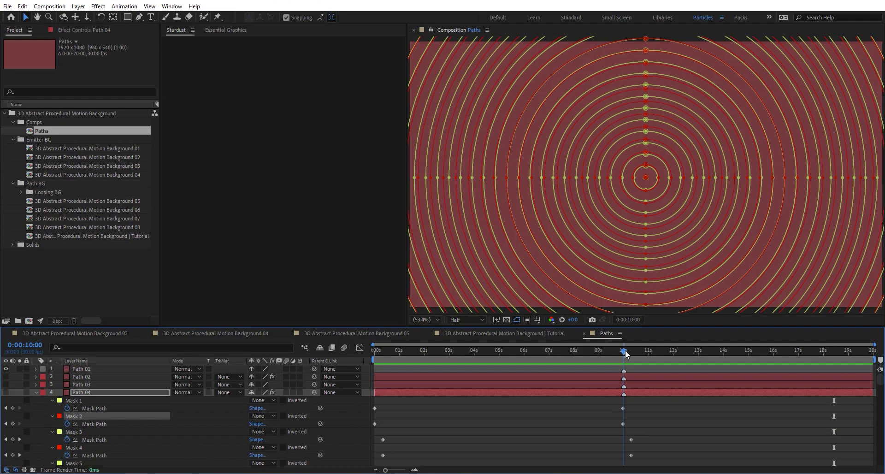
{"action": "left_click", "coordinate": [683, 350]}
{"action": "left_click_drag", "start_coordinate": [817, 345], "coordinate": [874, 350]}
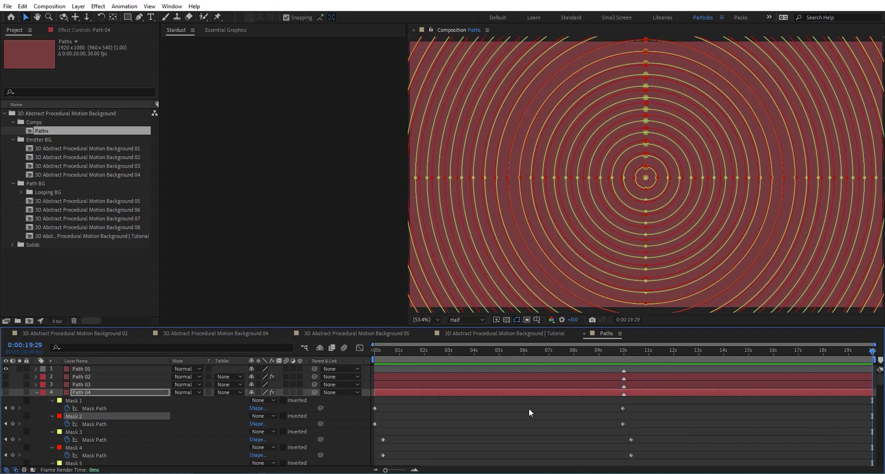
- In the 3D Abstract Procedural Motion Background 05 composition, set the Model node's Path Samples to 15
{"action": "left_click", "coordinate": [338, 334]}
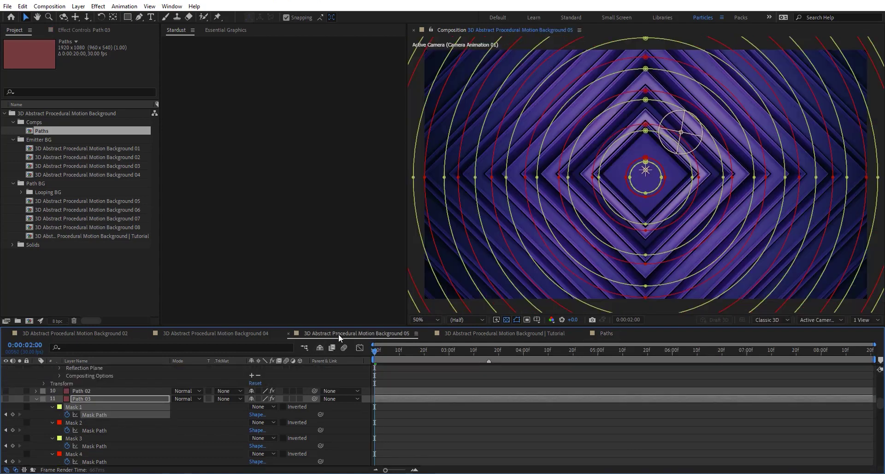
{"action": "left_click", "coordinate": [258, 157]}
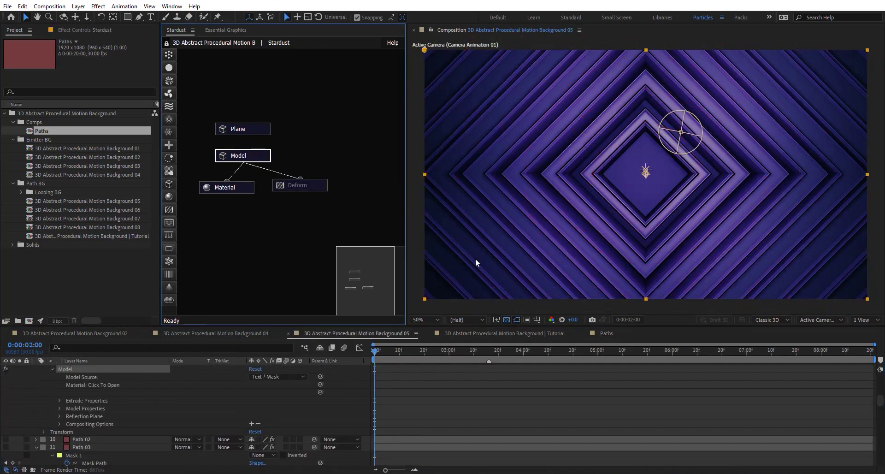
{"action": "left_click", "coordinate": [95, 30]}
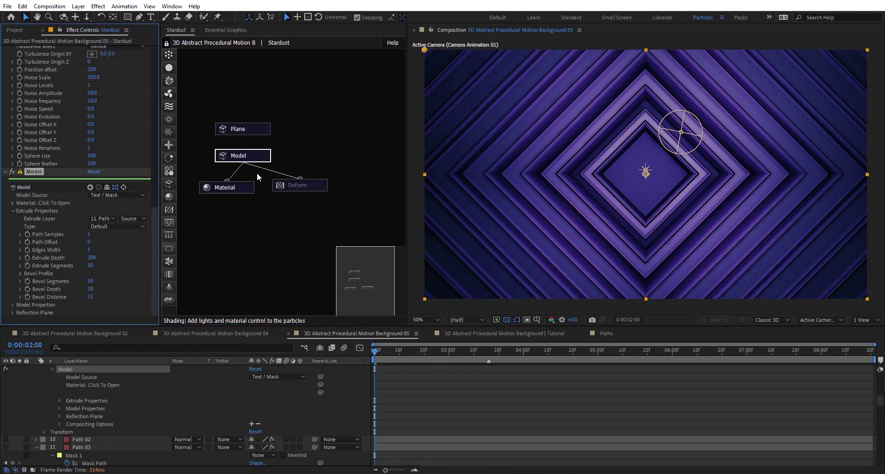
{"action": "left_click", "coordinate": [89, 234]}
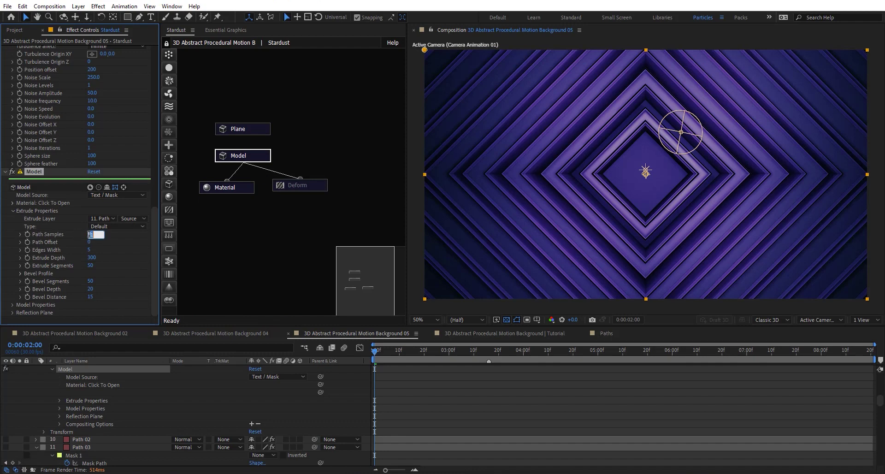
{"action": "type", "text": "15"}
{"action": "key", "text": "Return"}
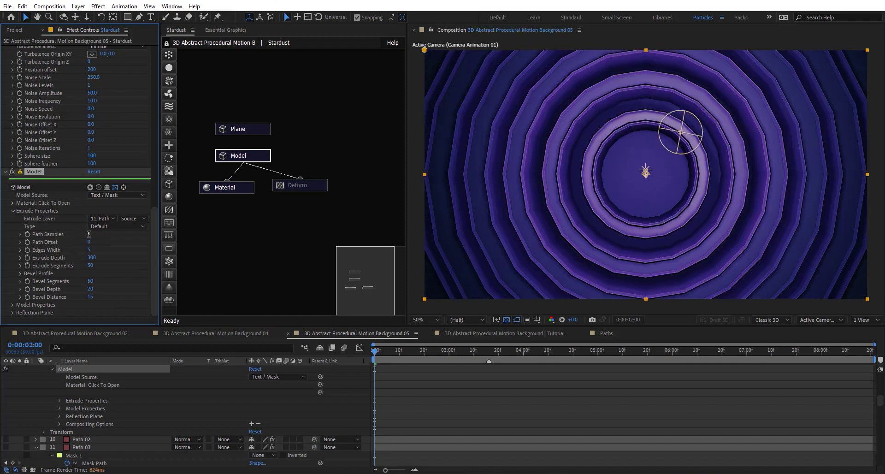
- Try Path Samples of 50 on the Model's extrusion and restore the value to 1
{"action": "left_click", "coordinate": [89, 234]}
{"action": "type", "text": "50"}
{"action": "key", "text": "Return"}
{"action": "mouse_move", "coordinate": [89, 234]}
{"action": "left_mouse_down"}
{"action": "mouse_move", "coordinate": [97, 237]}
{"action": "mouse_move", "coordinate": [90, 237]}
{"action": "left_mouse_up"}
{"action": "left_click", "coordinate": [90, 235]}
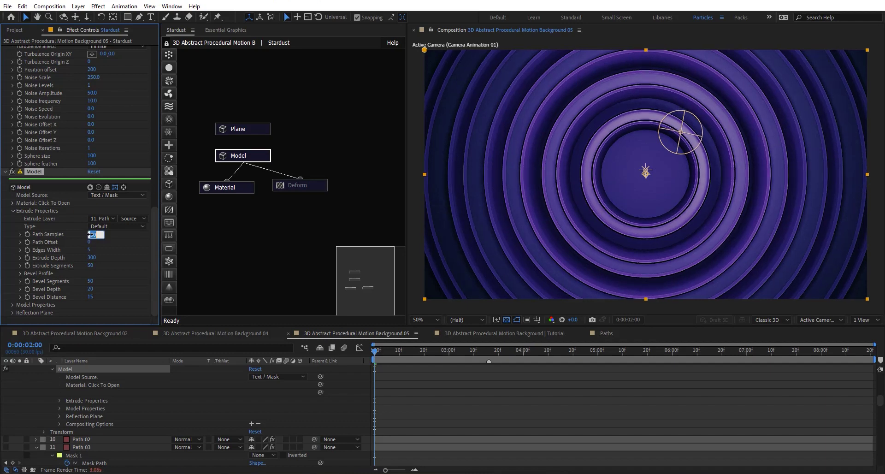
{"action": "key", "text": "Return"}
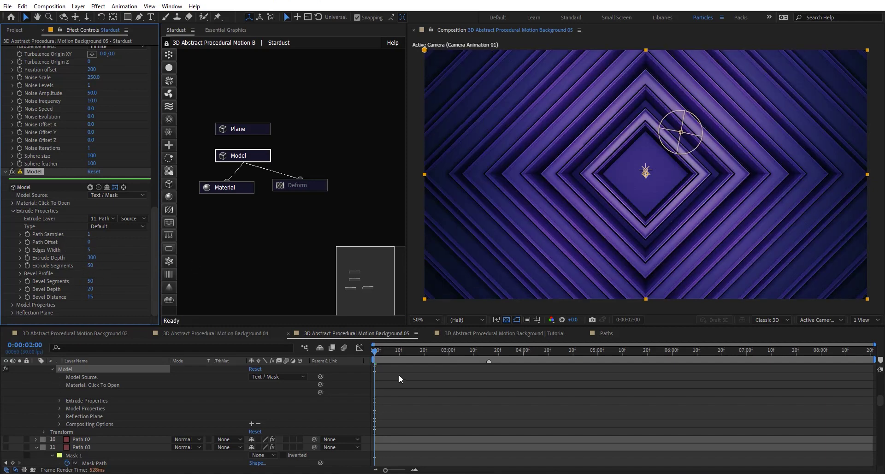
- Open the 3D Abstract Rippling Circular Lines Looping 01 composition from the Looping BG folder
{"action": "scroll", "coordinate": [411, 400], "scroll_direction": "up", "scroll_amount": 10}
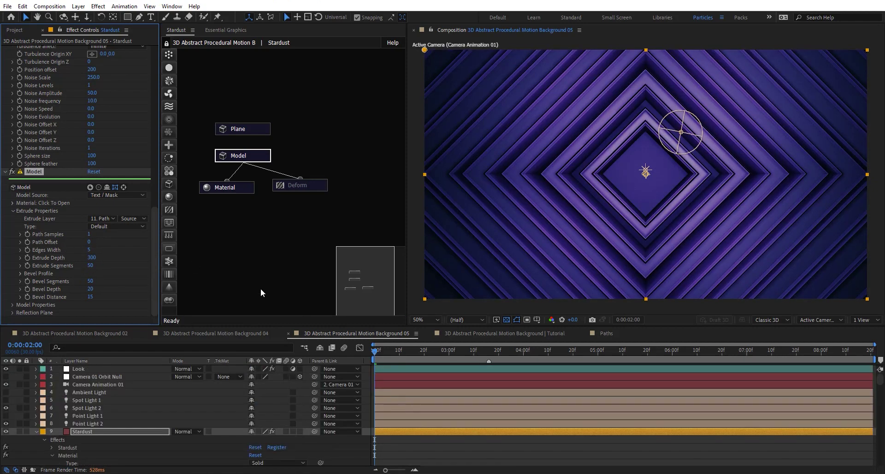
{"action": "left_click", "coordinate": [17, 30]}
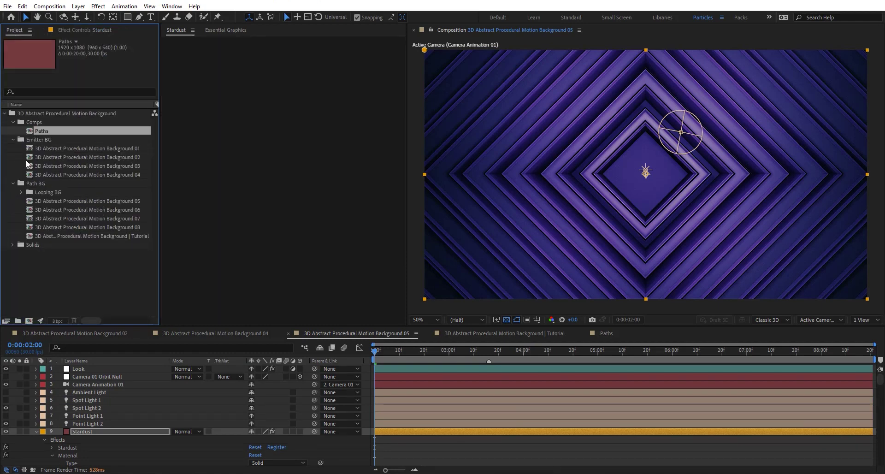
{"action": "left_click", "coordinate": [21, 192]}
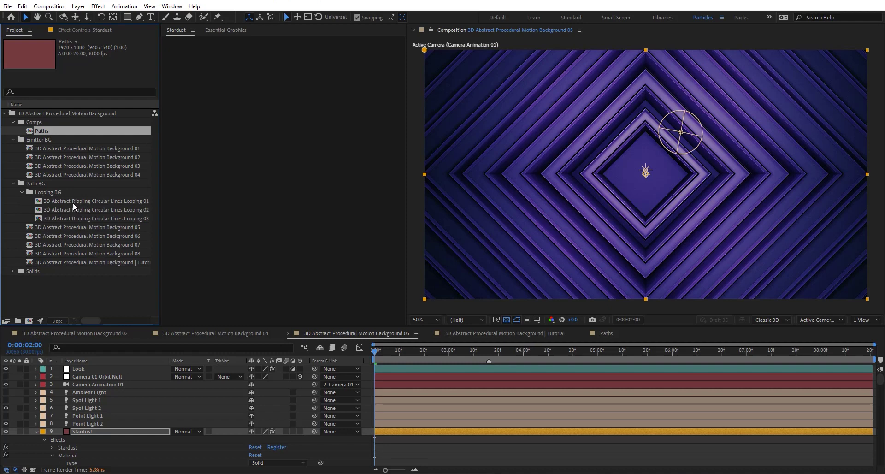
{"action": "double_click", "coordinate": [73, 201]}
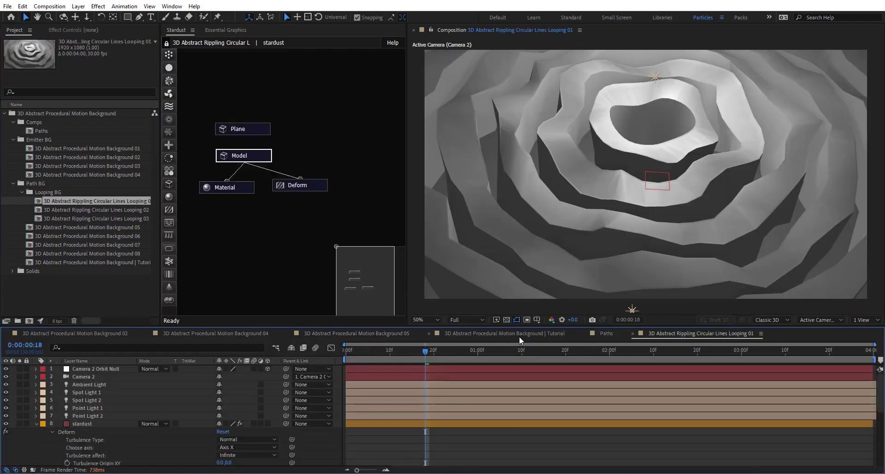
- Examine the looping composition's Model extrude settings and its Extrude Layer choices without changing the selected path layer
{"action": "left_click", "coordinate": [247, 158]}
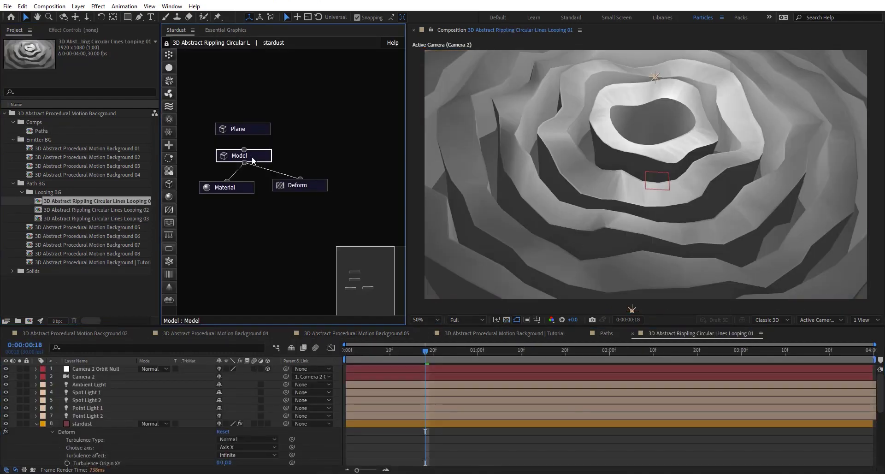
{"action": "scroll", "coordinate": [159, 399], "scroll_direction": "down", "scroll_amount": 3}
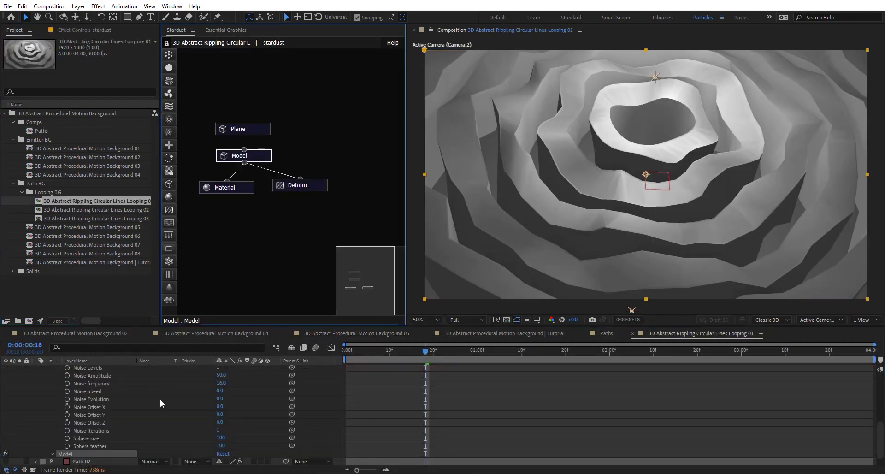
{"action": "left_click", "coordinate": [83, 30]}
{"action": "left_click", "coordinate": [100, 96]}
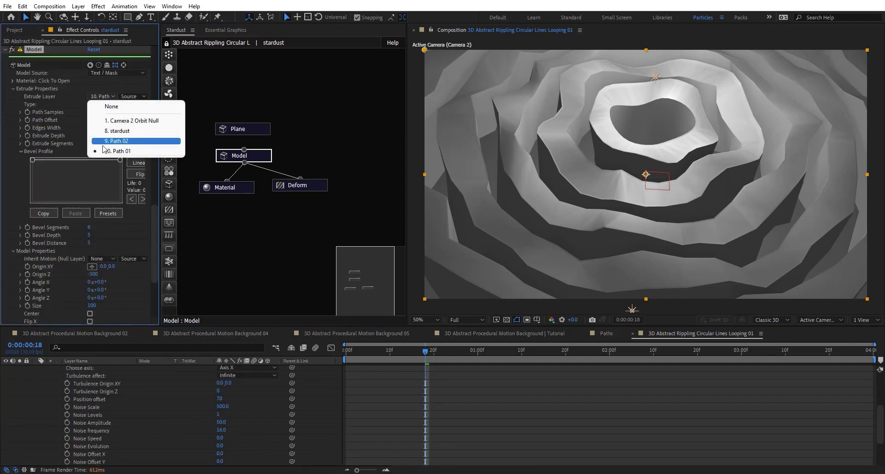
{"action": "left_click", "coordinate": [181, 397]}
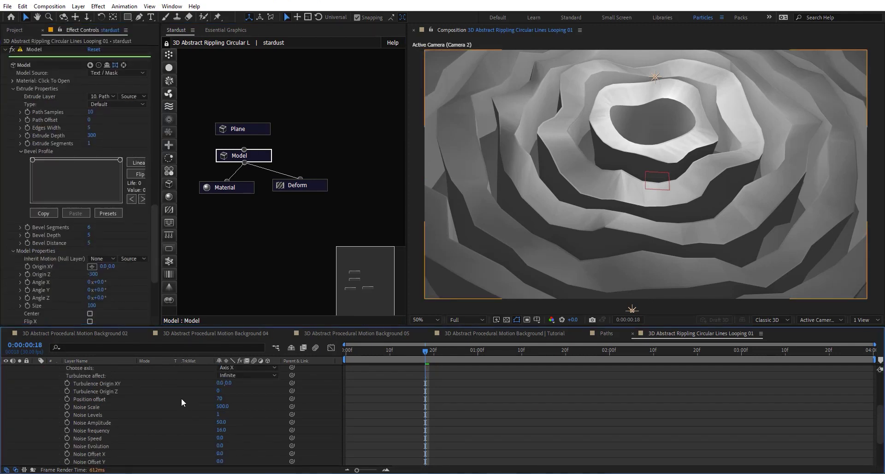
- Scrub the rippling animation to 0:00:02:24 and display the Path 01 layer's mask outlines in the viewer
{"action": "left_click_drag", "start_coordinate": [549, 350], "coordinate": [570, 350]}
{"action": "left_click_drag", "start_coordinate": [650, 350], "coordinate": [716, 350]}
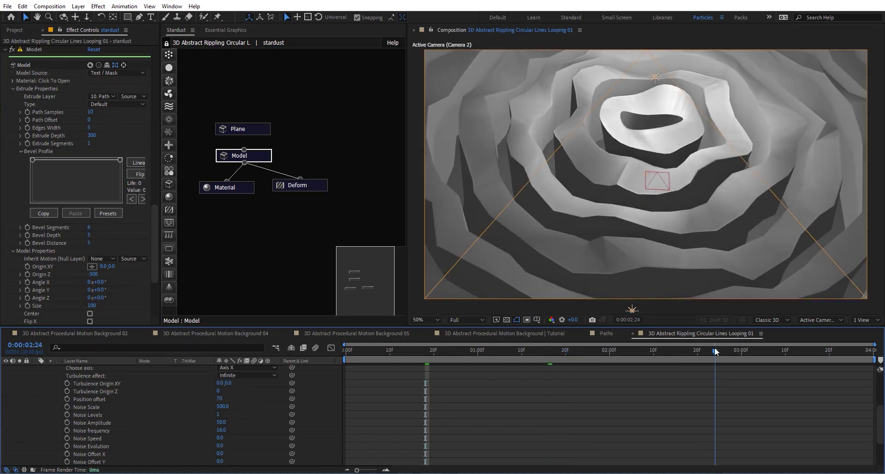
{"action": "scroll", "coordinate": [238, 437], "scroll_direction": "down", "scroll_amount": 3}
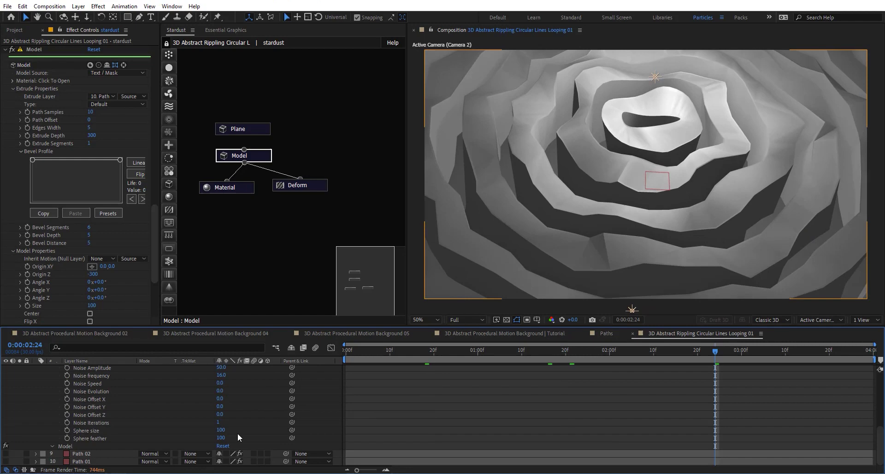
{"action": "left_click", "coordinate": [71, 461]}
{"action": "left_click", "coordinate": [80, 454]}
{"action": "left_click", "coordinate": [81, 461]}
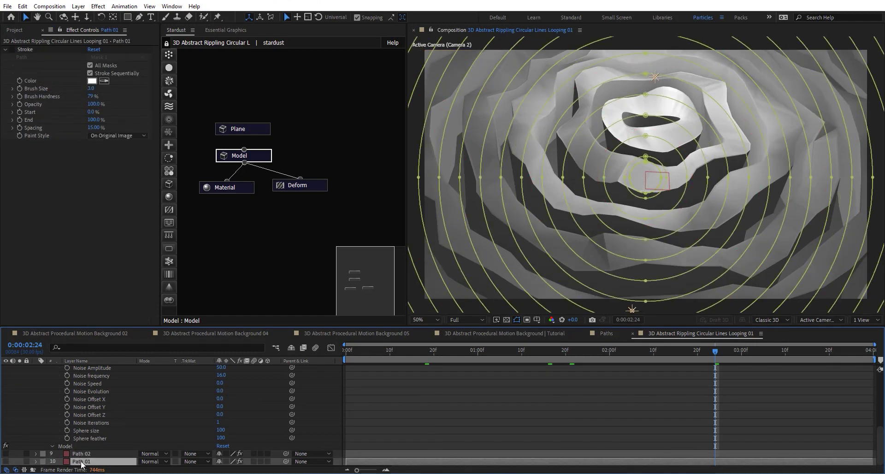
- In 3D Abstract Procedural Motion Background 04, check the frames at 0:00:02:27 and 0:00:08:03 and examine the Material node's settings
{"action": "left_click", "coordinate": [391, 332]}
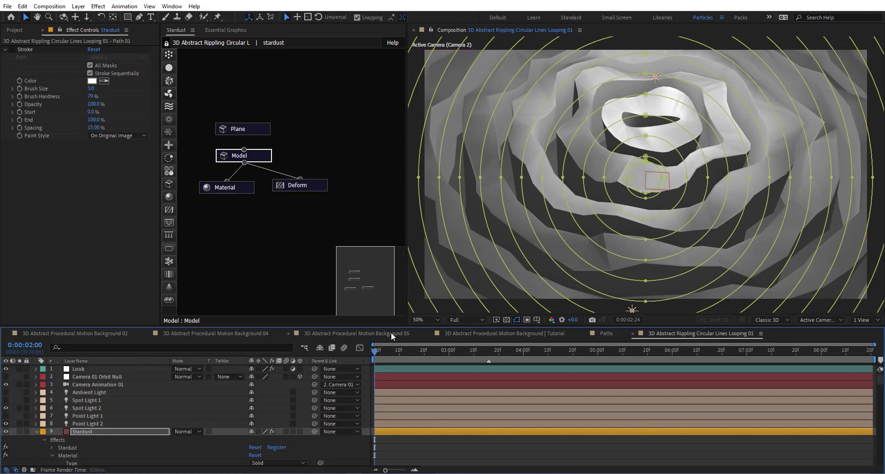
{"action": "left_click", "coordinate": [264, 331]}
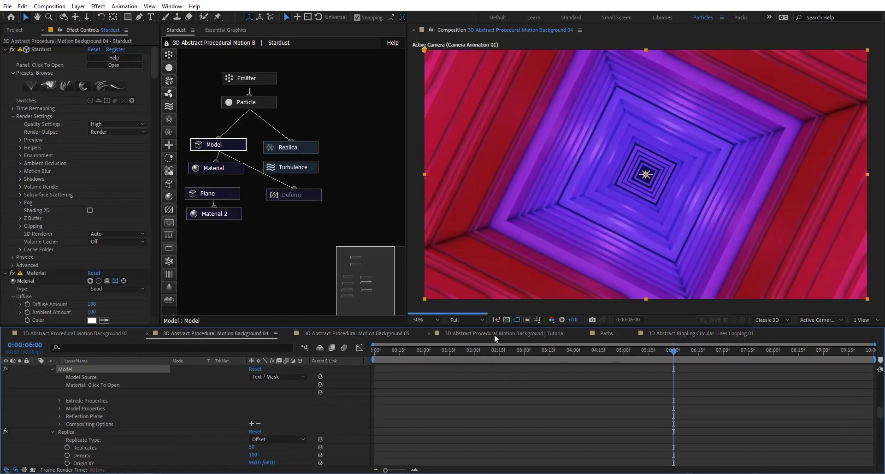
{"action": "left_click", "coordinate": [520, 350]}
{"action": "scroll", "coordinate": [100, 399], "scroll_direction": "down", "scroll_amount": 10}
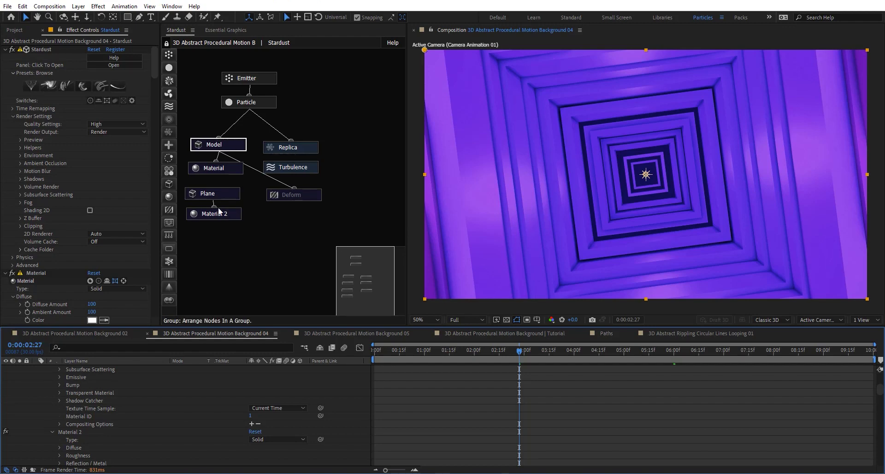
{"action": "left_click", "coordinate": [236, 212]}
{"action": "left_click", "coordinate": [230, 167]}
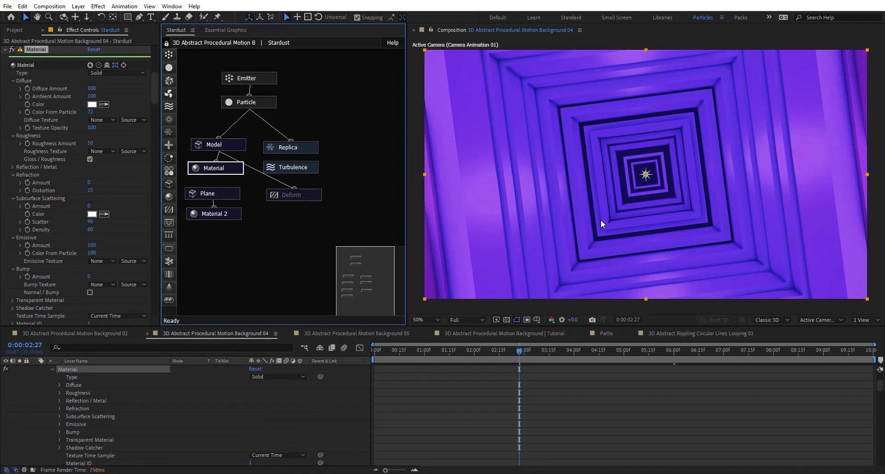
{"action": "left_click", "coordinate": [778, 350]}
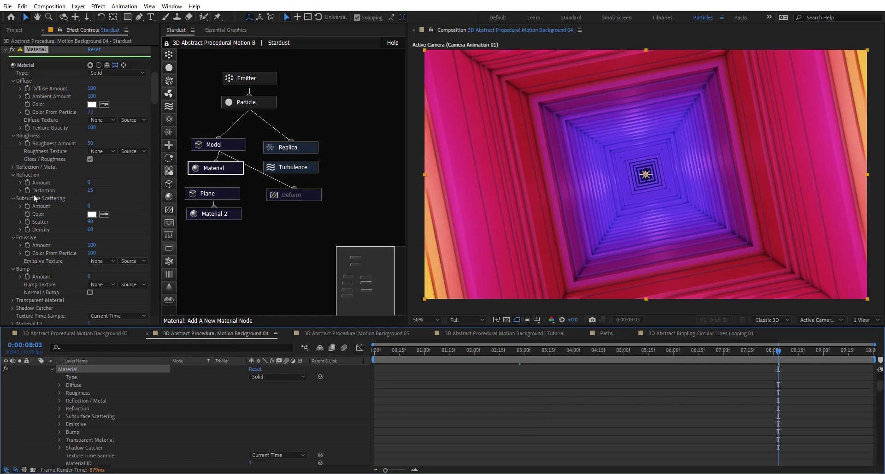
- Try an Emissive Amount of 0 on the tunnel's Material node and restore it to 100
{"action": "left_click", "coordinate": [93, 245]}
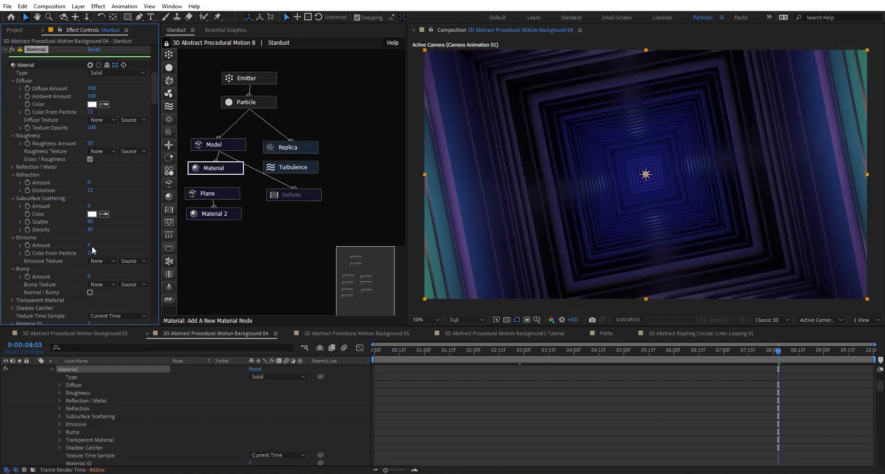
{"action": "left_click", "coordinate": [92, 250]}
{"action": "key", "text": "Return"}
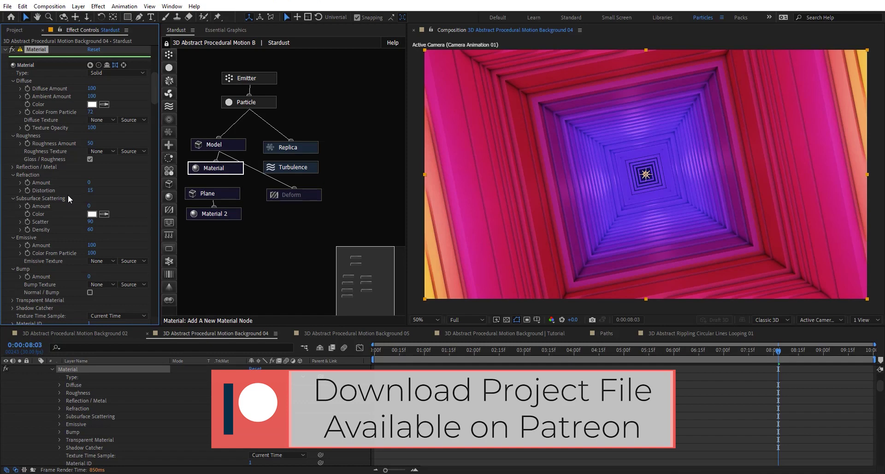
- Play a preview of the 3D Abstract Procedural Motion Background 04 animation
{"action": "key", "text": "space"}
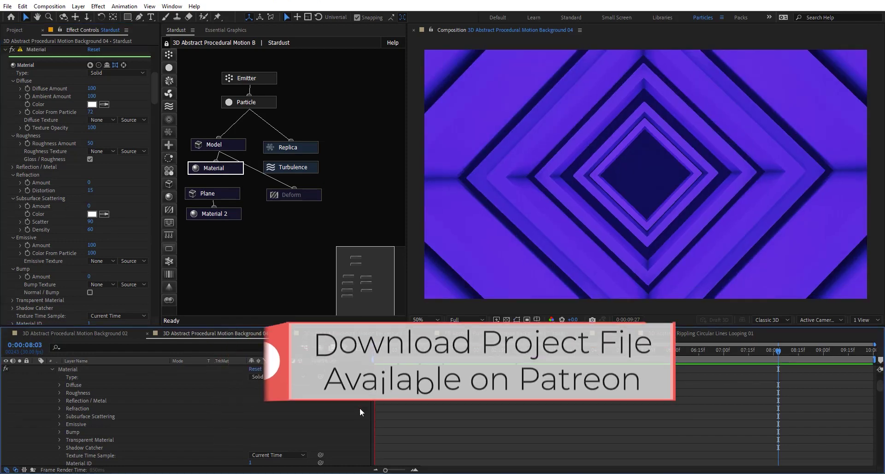